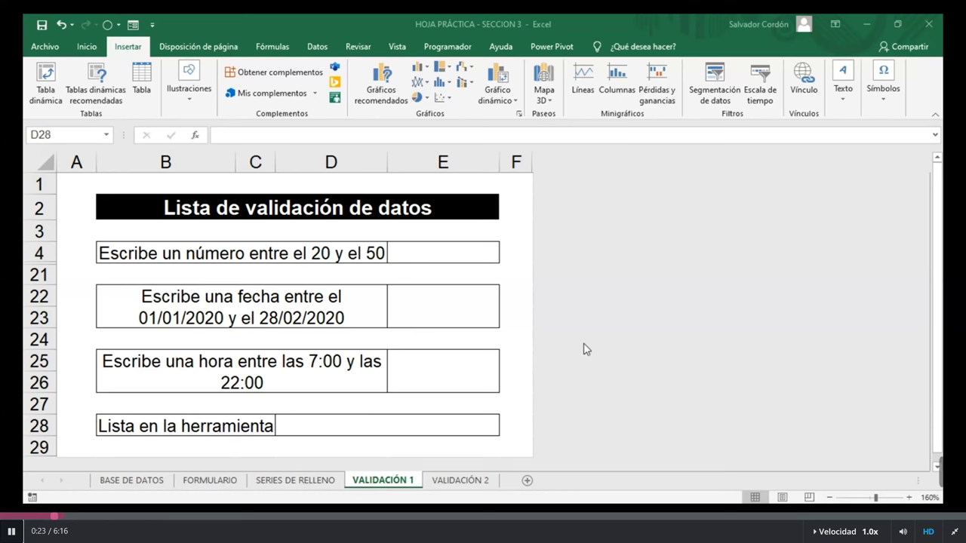
Try the unrestricted entries "hola" and 24576 in cell E4 beside the number prompt, clearing each one
drag(226, 253, 415, 259)
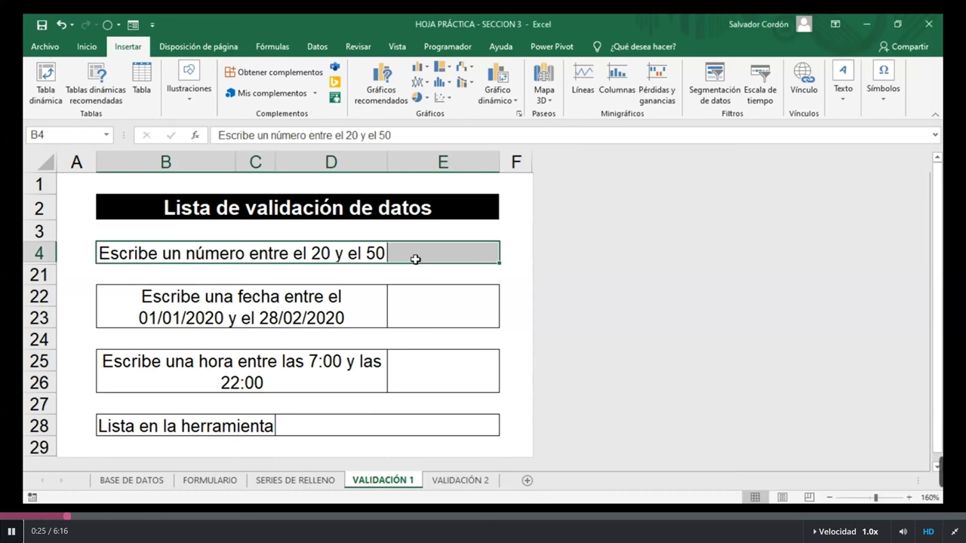
click(460, 317)
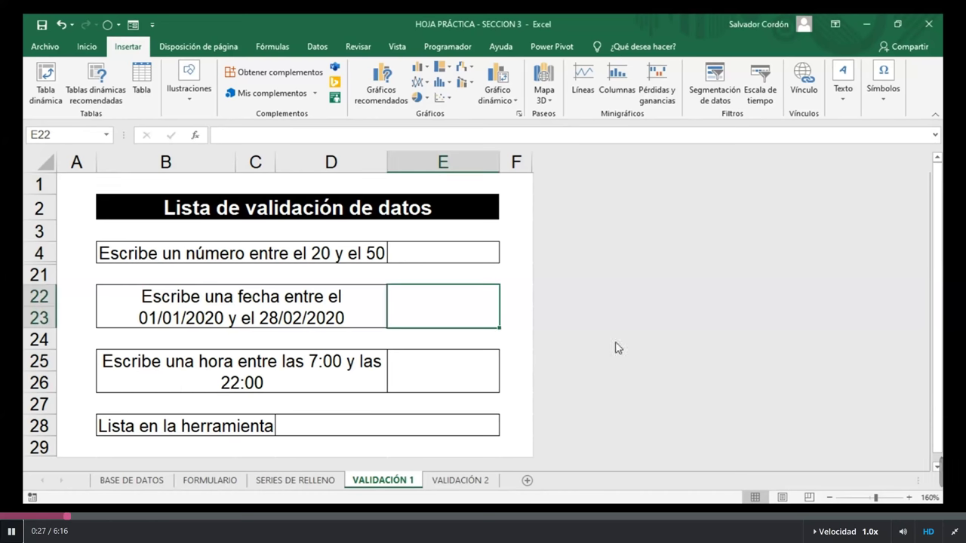
click(452, 261)
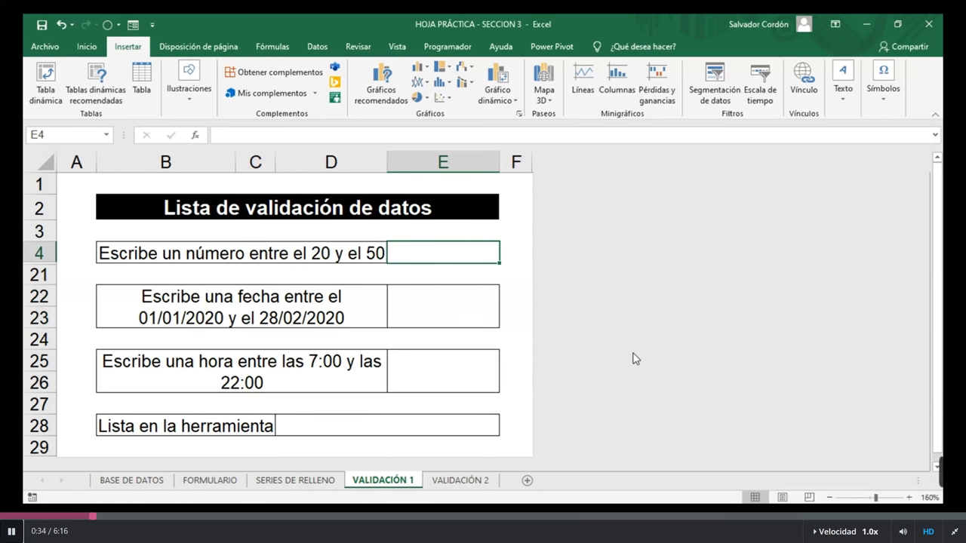
text(hola)
key(BackSpace)
key(BackSpace)
key(BackSpace)
key(BackSpace)
text(24576)
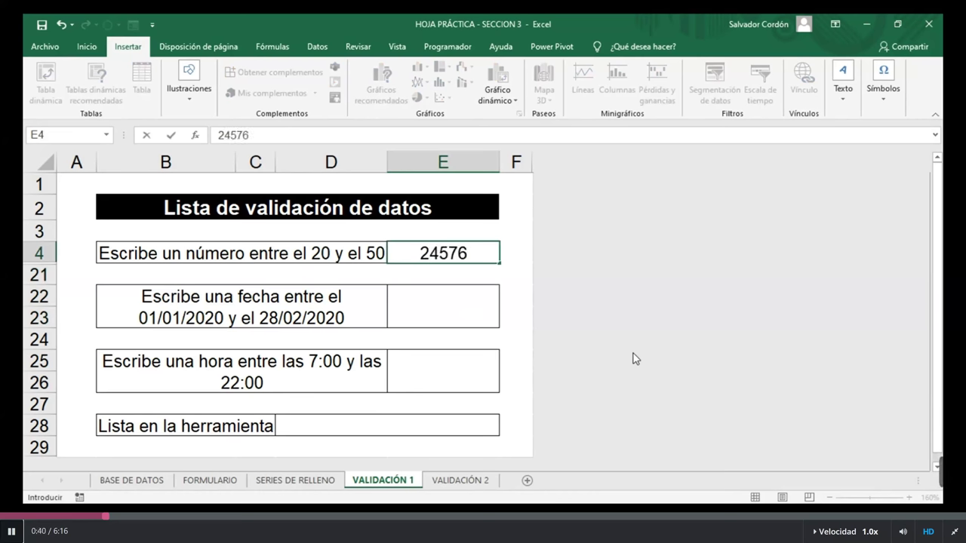
key(Return)
key(Up)
key(Delete)
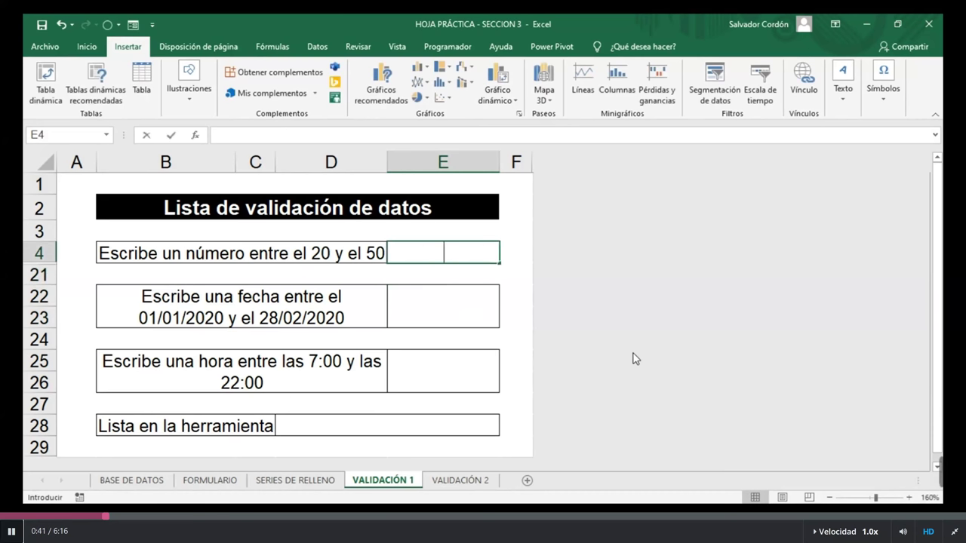
Try the mixed entry "hola 123" in cell E4 and clear the cell
text(hola 123)
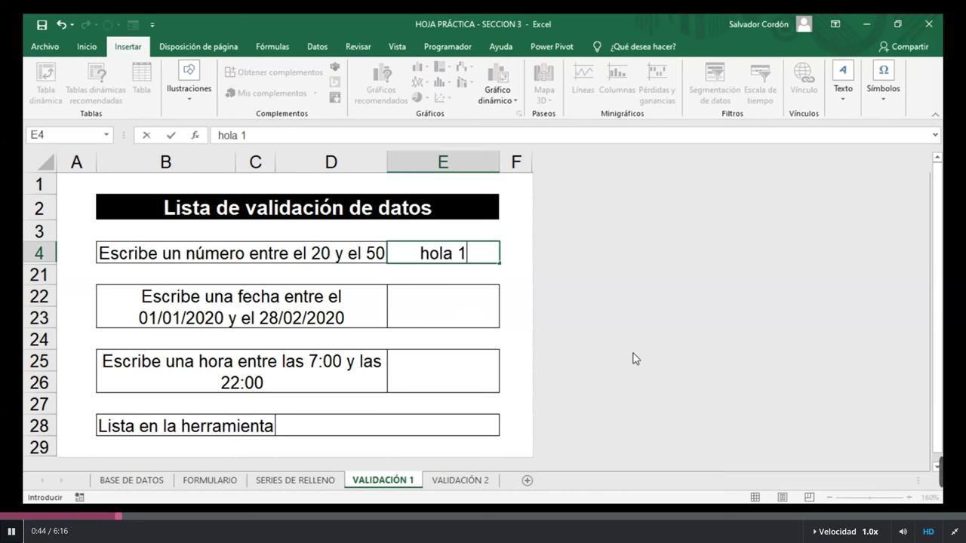
key(Return)
key(Down)
key(Up)
key(Up)
key(Delete)
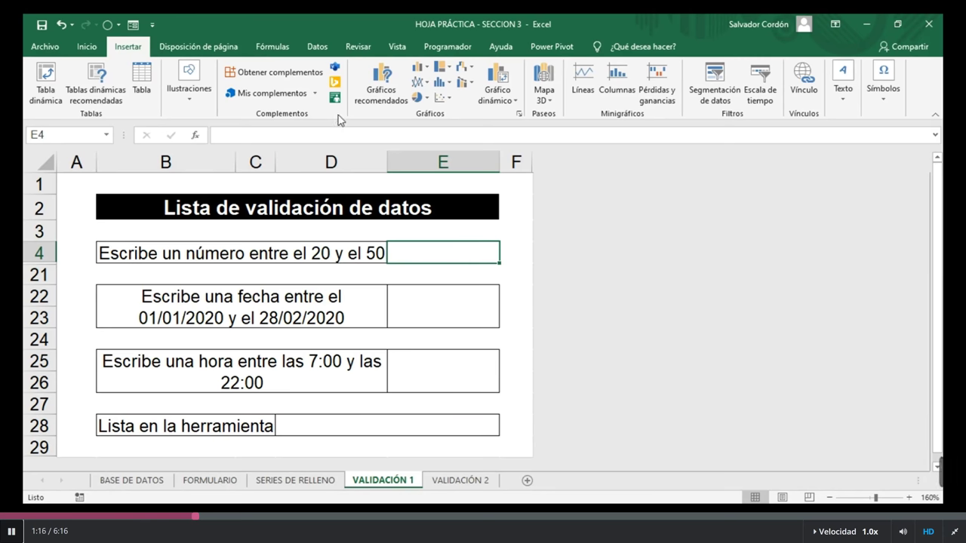
Open data validation for cell E4 and allow only whole numbers (Número entero)
click(317, 47)
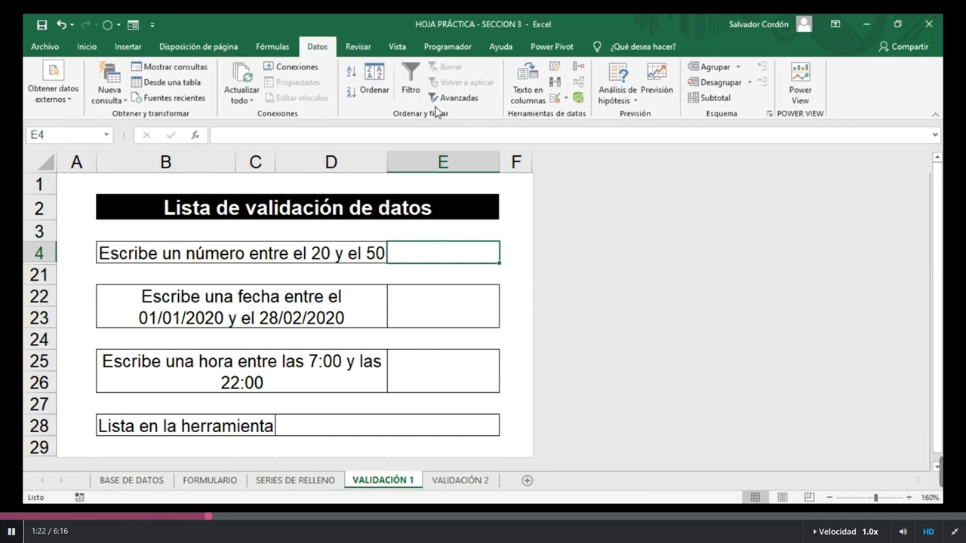
click(556, 99)
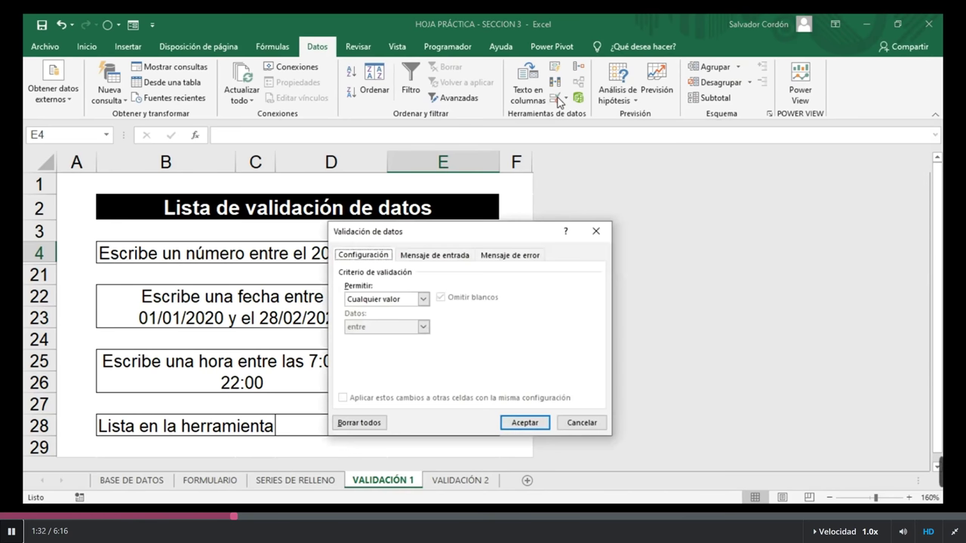
drag(468, 236, 676, 200)
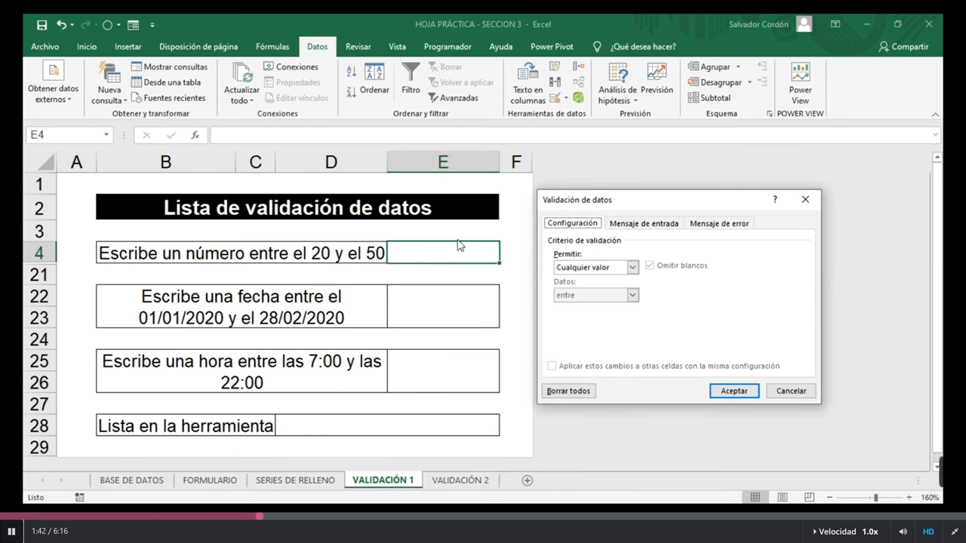
click(634, 270)
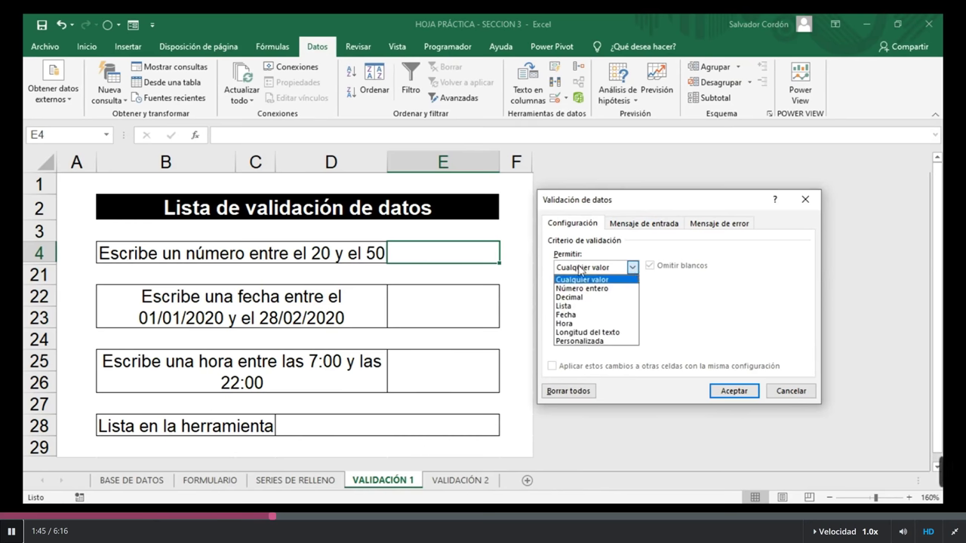
click(633, 269)
click(634, 268)
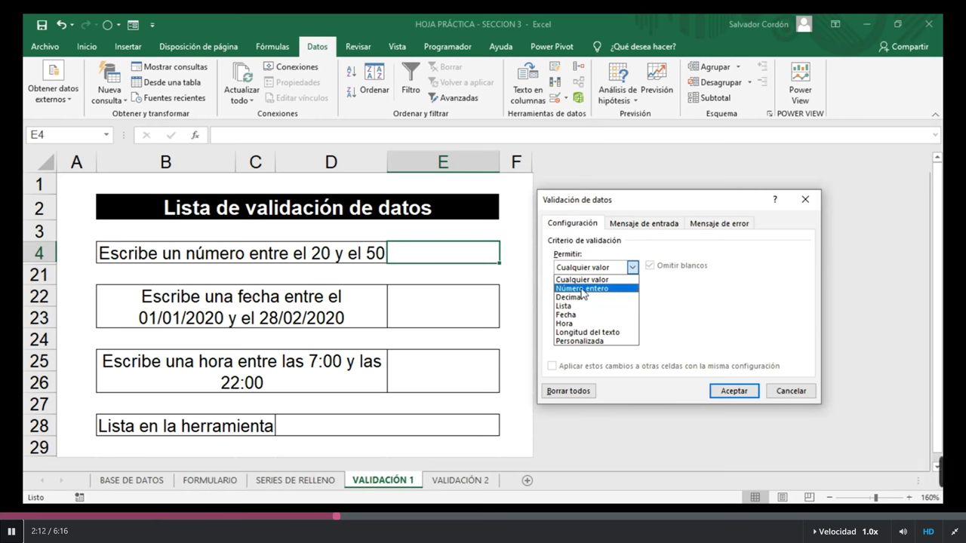
click(582, 289)
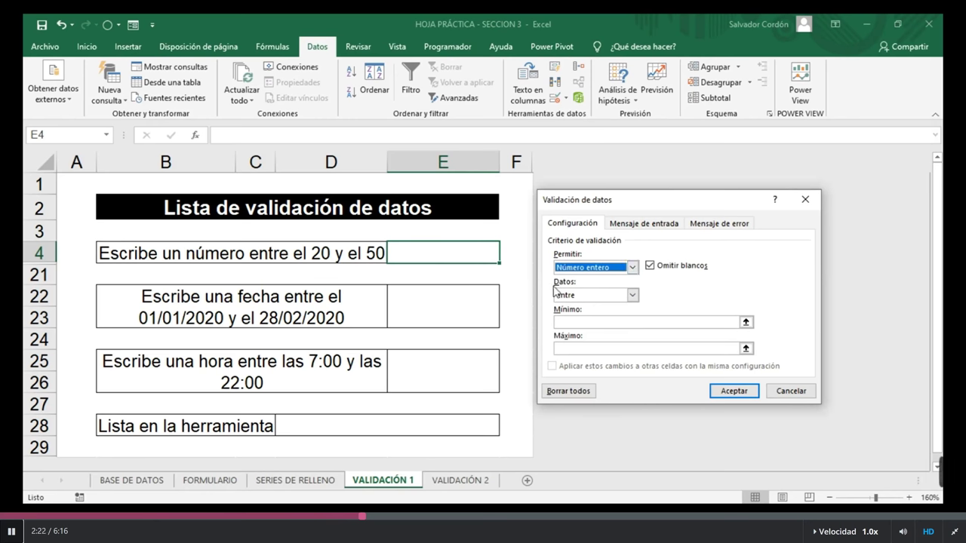
Restrict the whole number in E4 to between (entre) a minimum of 20 and a maximum of 50, and apply the rule
click(633, 296)
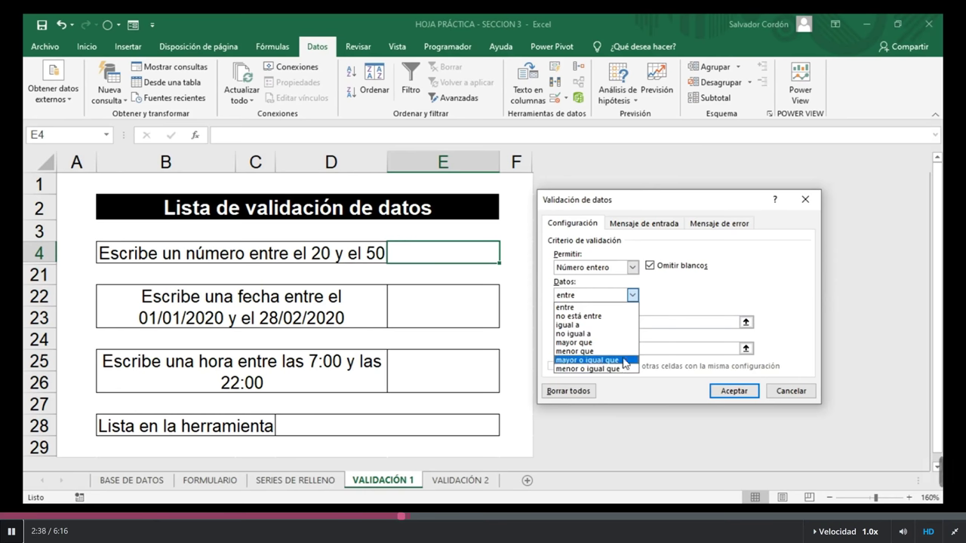
click(687, 298)
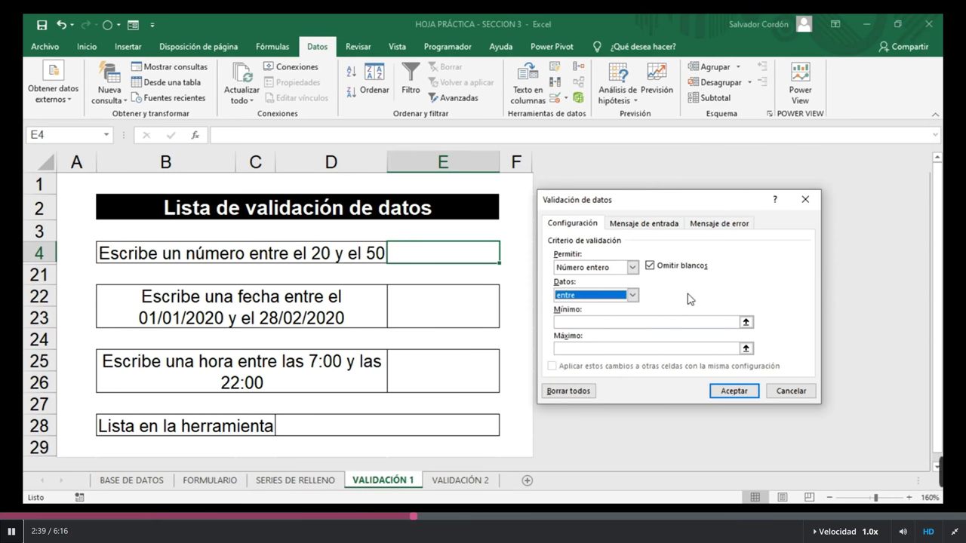
click(570, 321)
text(2)
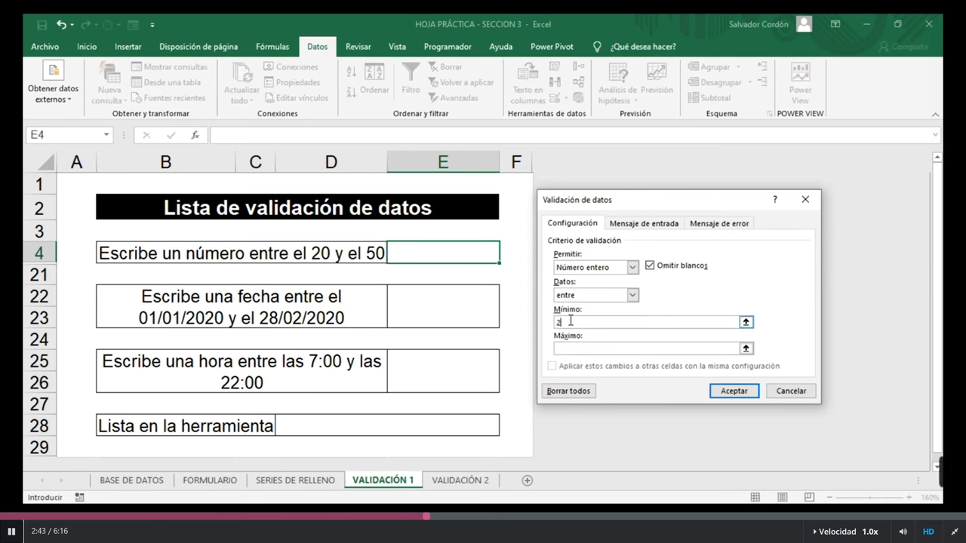
text(0)
click(581, 347)
text(50)
click(727, 391)
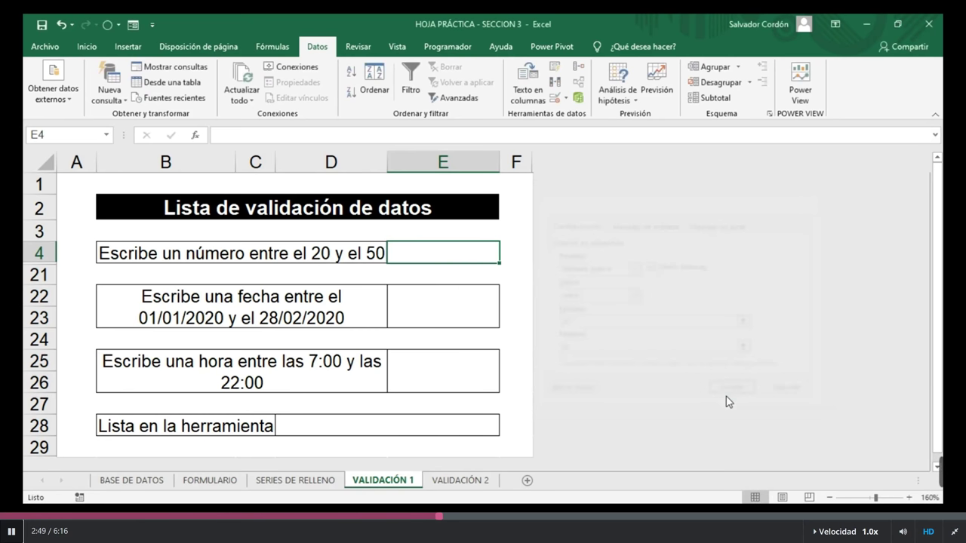
Test the number rule by entering 5 in cell E4, and cancel the entry
click(373, 287)
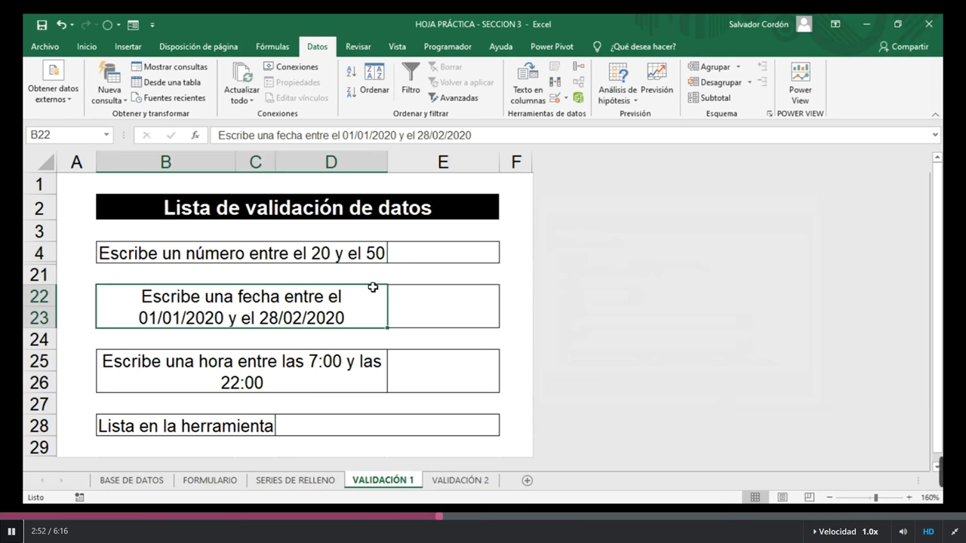
click(439, 259)
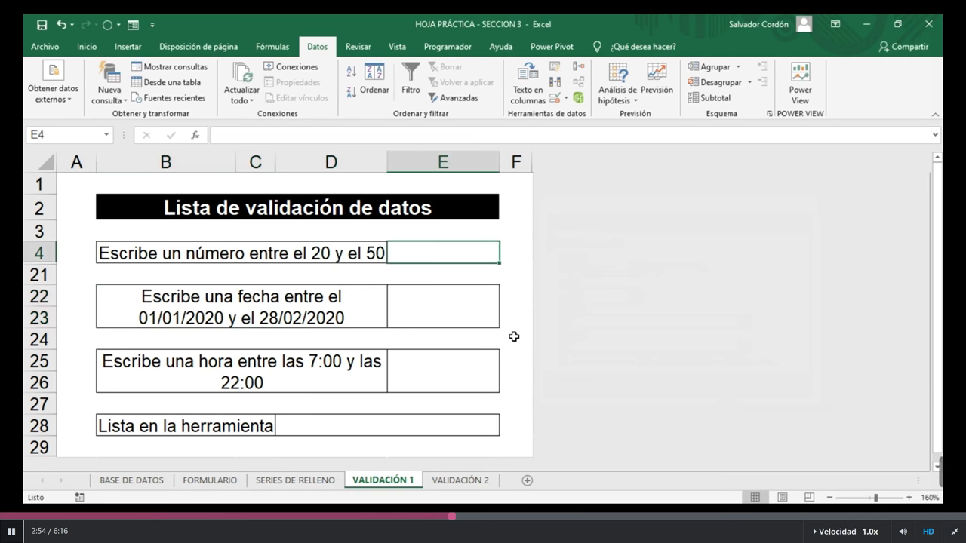
text(5)
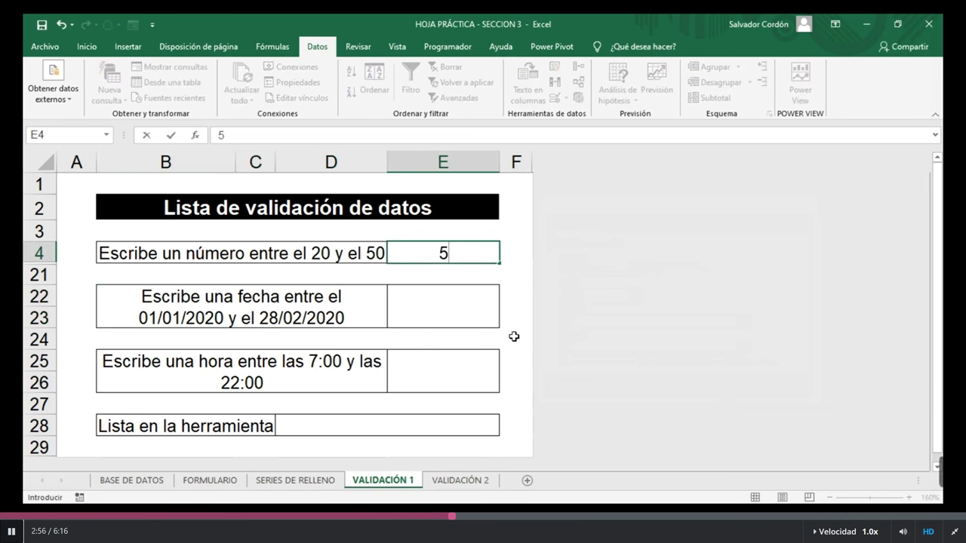
key(Return)
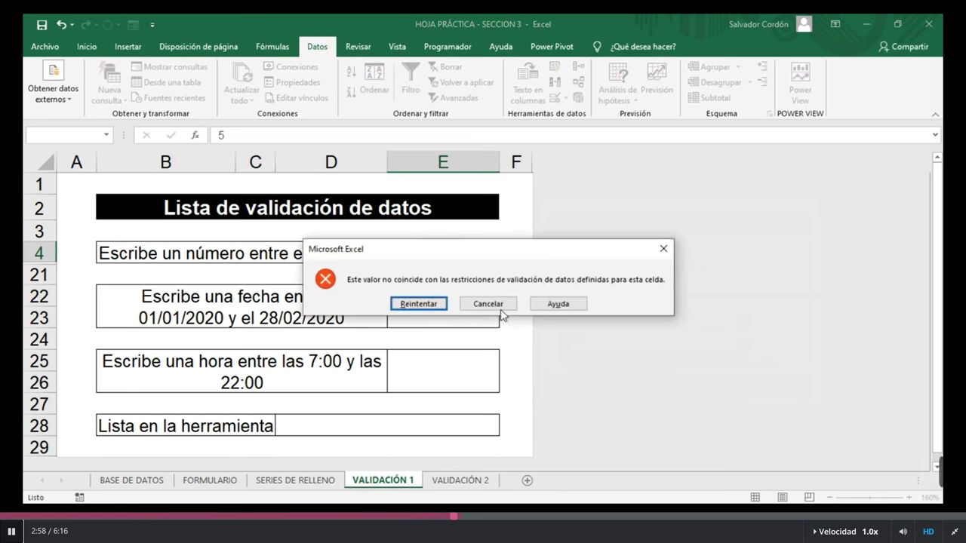
drag(469, 249, 545, 150)
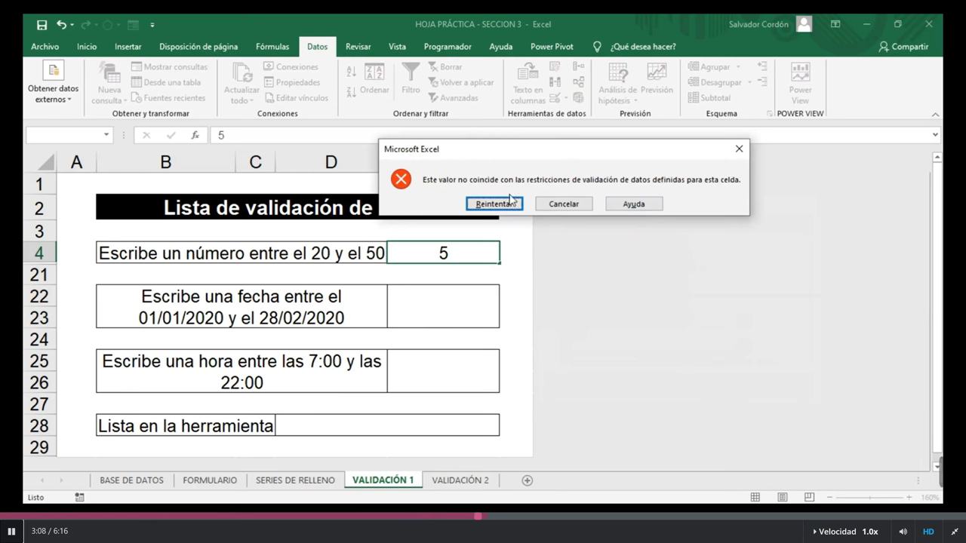
click(565, 206)
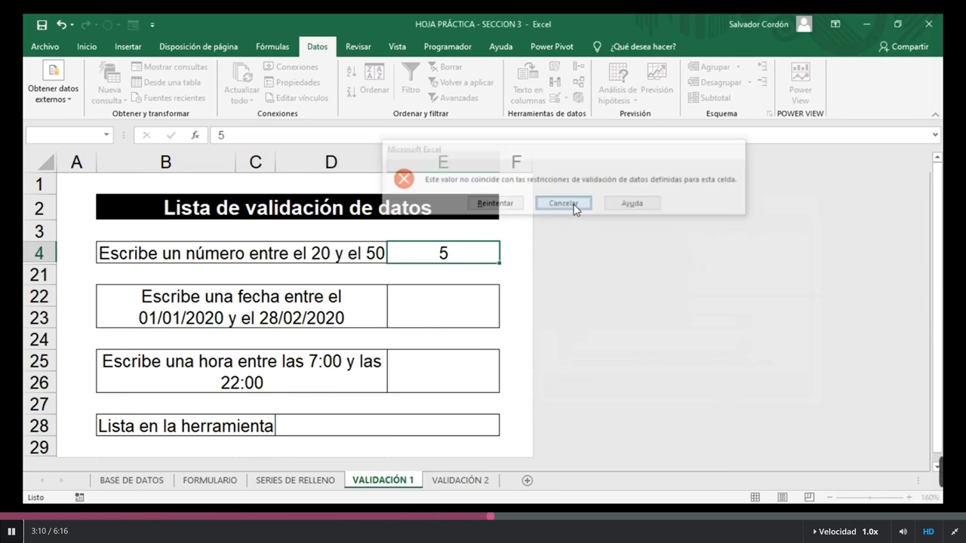
Enter 5 in cell E4 once more, choose to retry, and replace it with 25
click(450, 273)
click(448, 248)
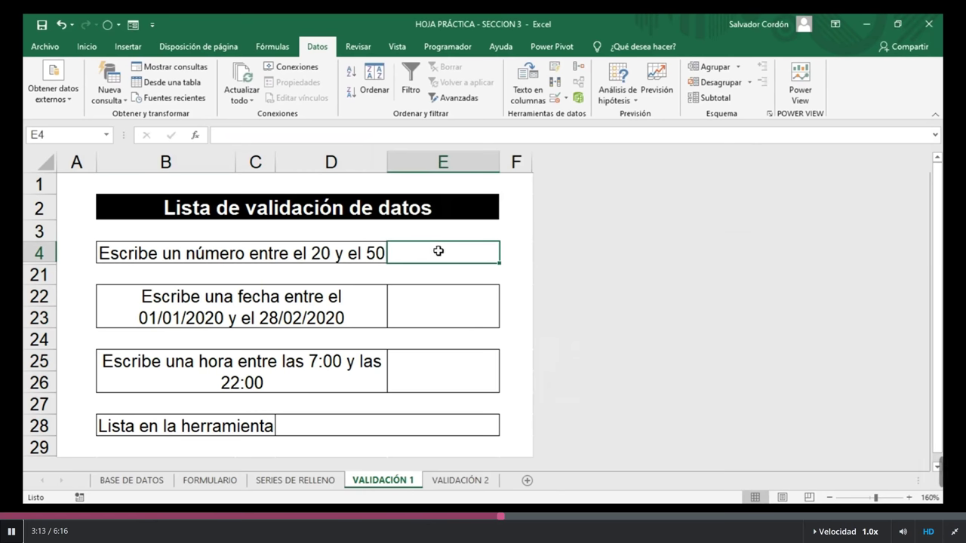
text(5)
key(Return)
click(416, 303)
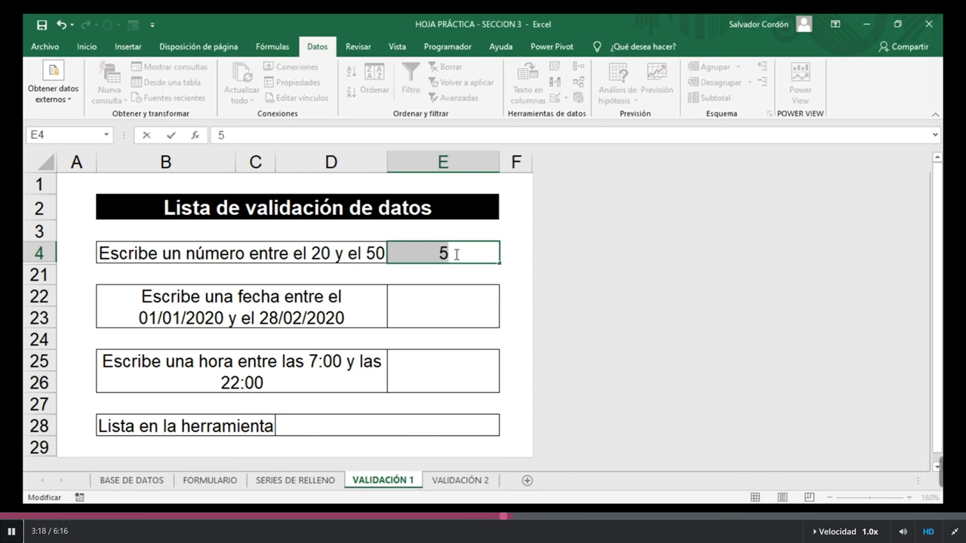
key(BackSpace)
text(25)
key(Return)
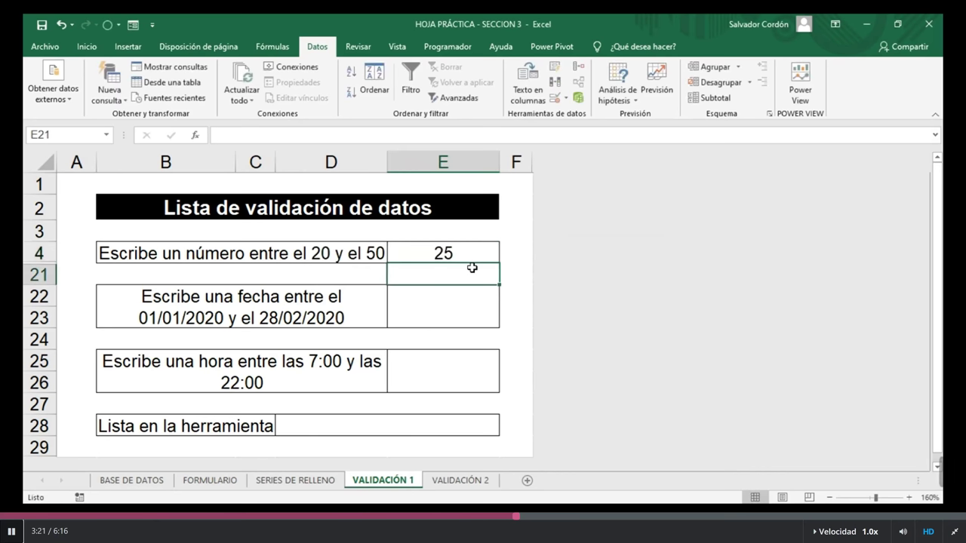
Open data validation for cell E22 beside the date prompt and allow only dates (Fecha)
click(465, 305)
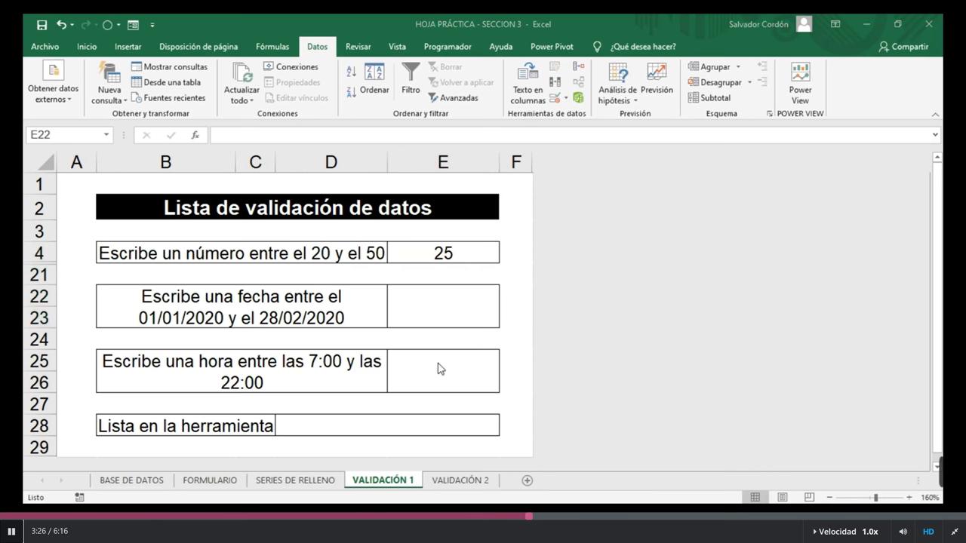
click(421, 308)
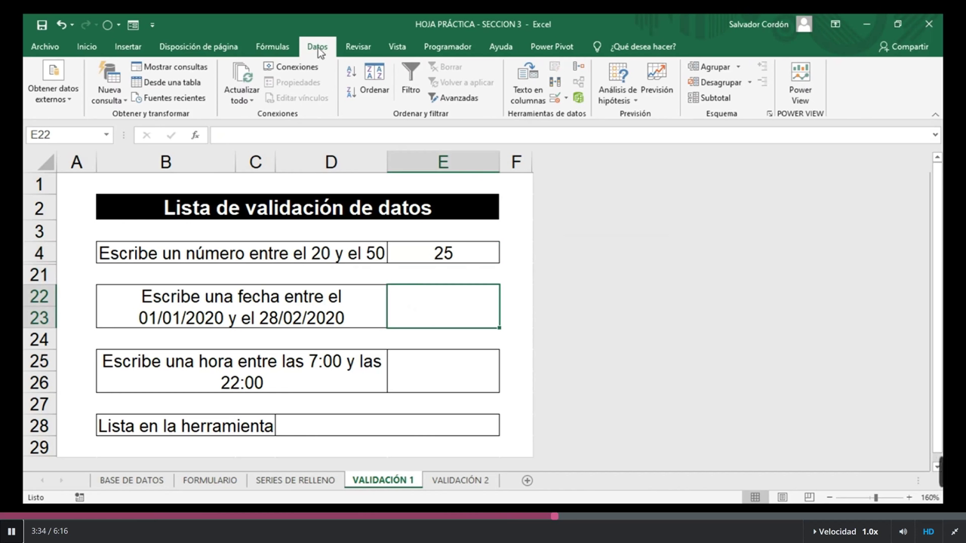
click(556, 103)
drag(609, 199, 618, 183)
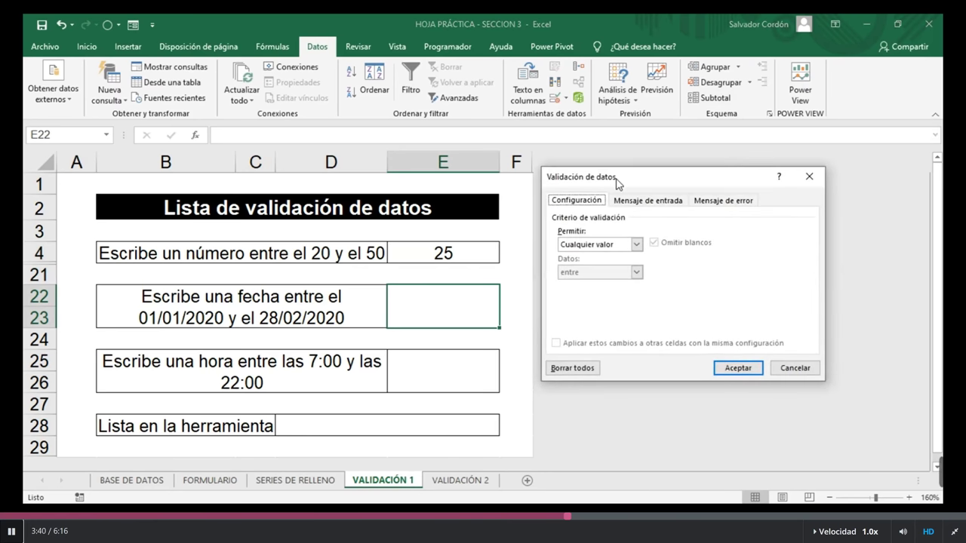
click(636, 245)
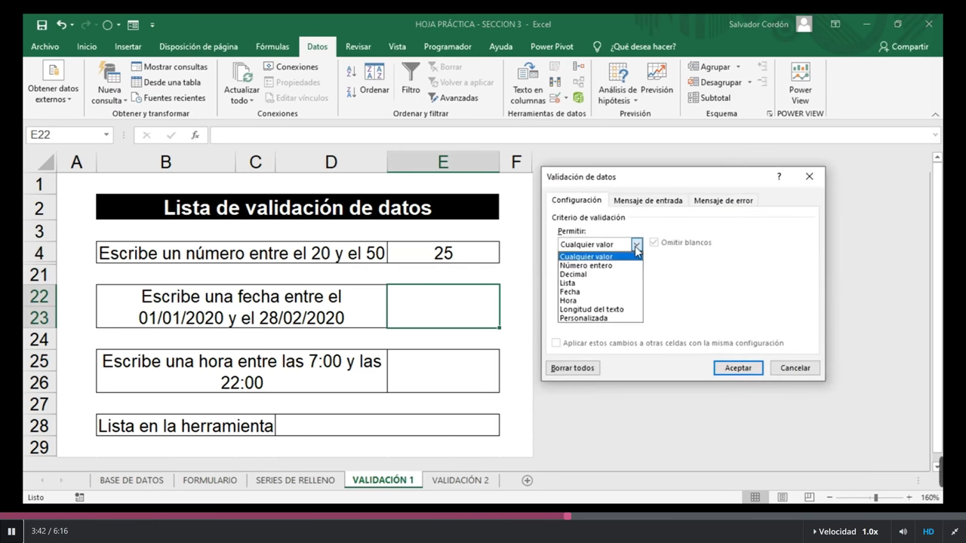
click(585, 292)
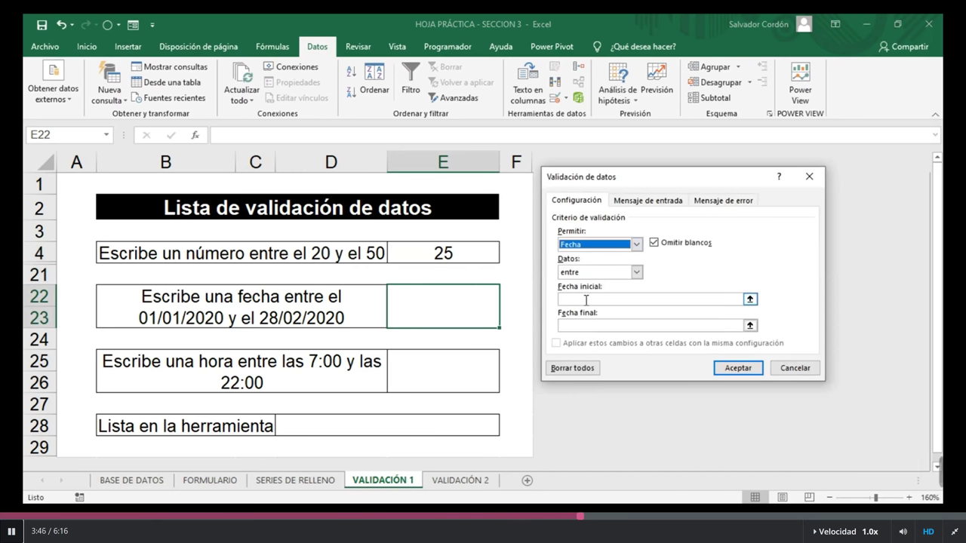
Set the start date to 01/01/2020 and the end date to 28/02/2020 for E22, and apply the rule
click(586, 299)
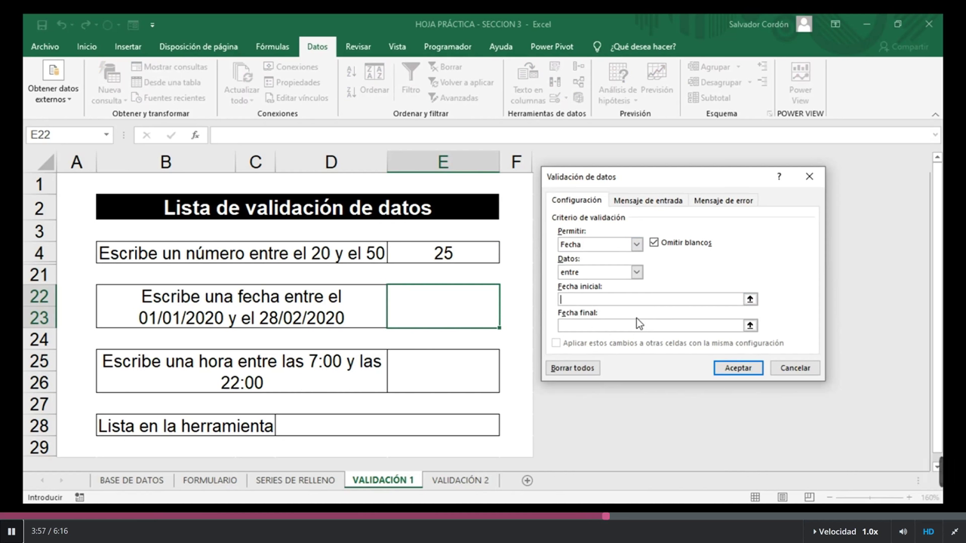
text(01/01/202)
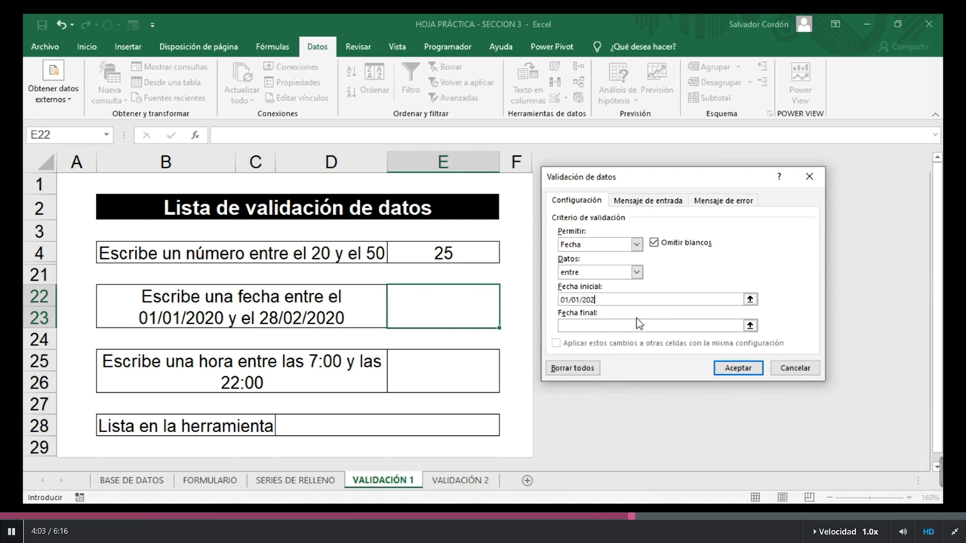
text(0)
click(638, 325)
text(28/02/20)
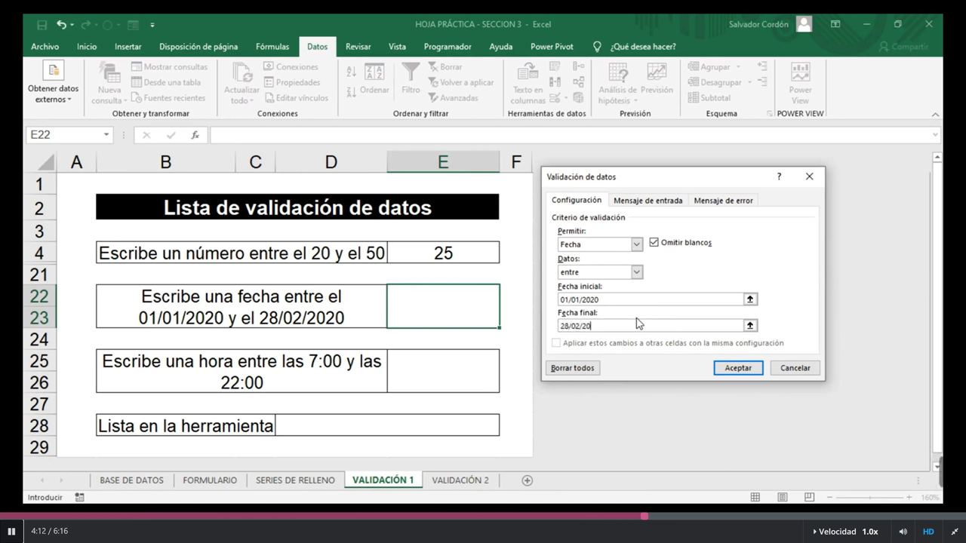
text(20)
click(735, 369)
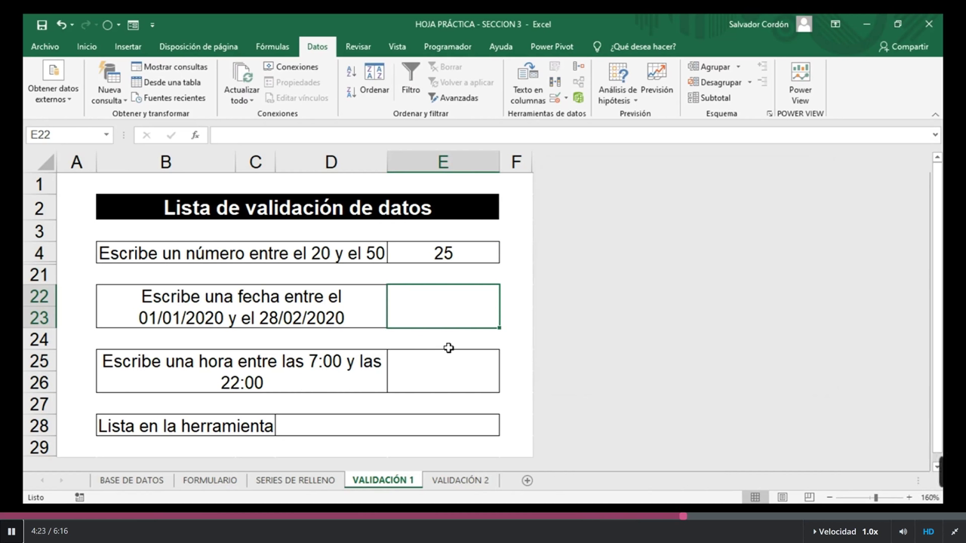
Test the date rule by entering 02/02/2021 in cell E22, and dismiss the entry
text(02/0)
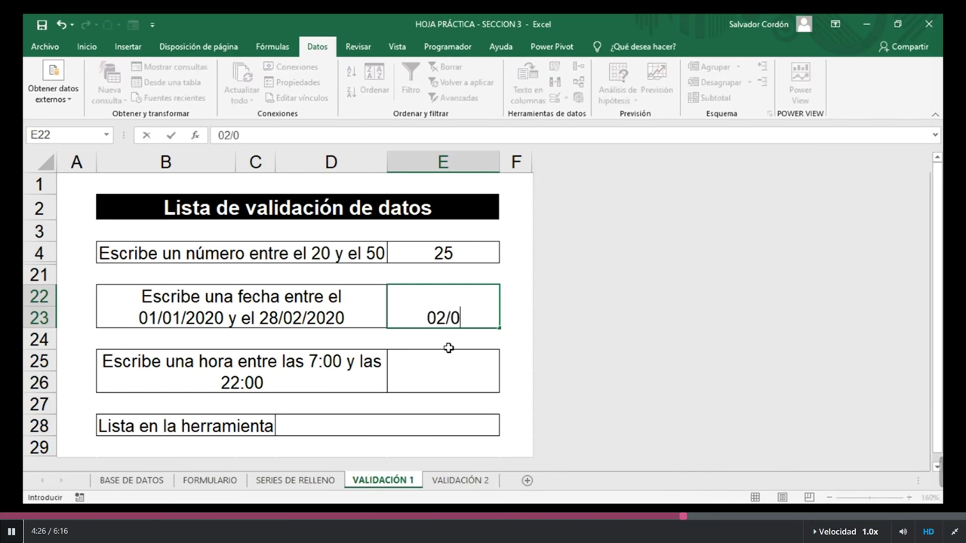
text(2/2021)
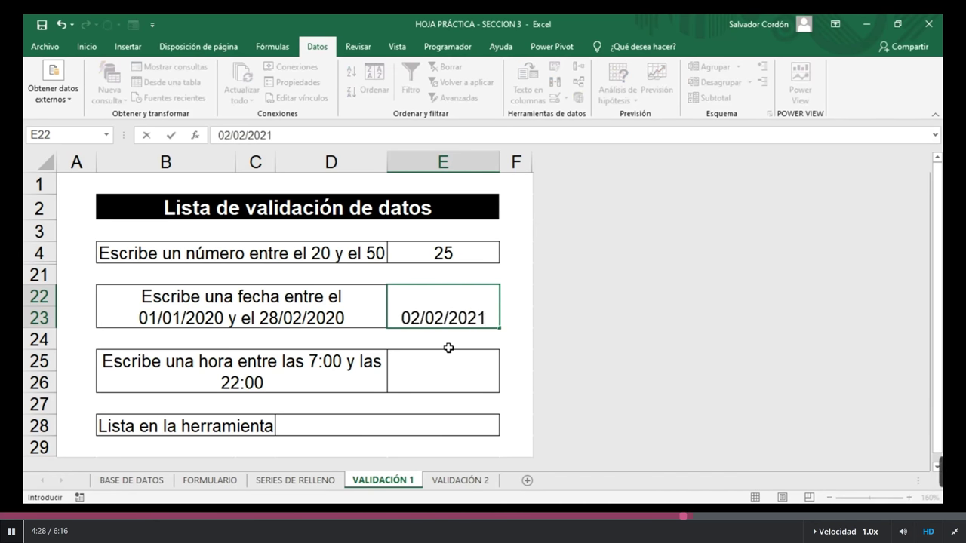
key(Return)
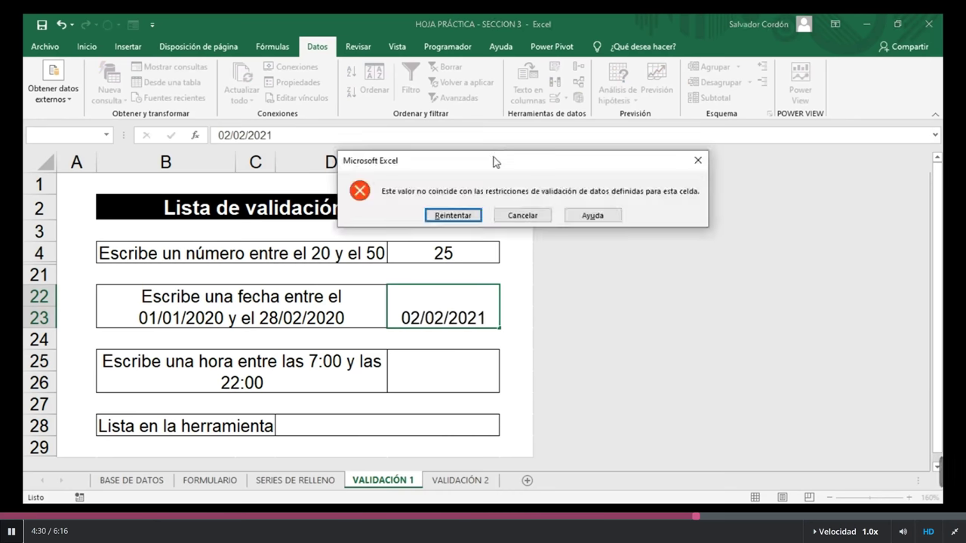
click(698, 160)
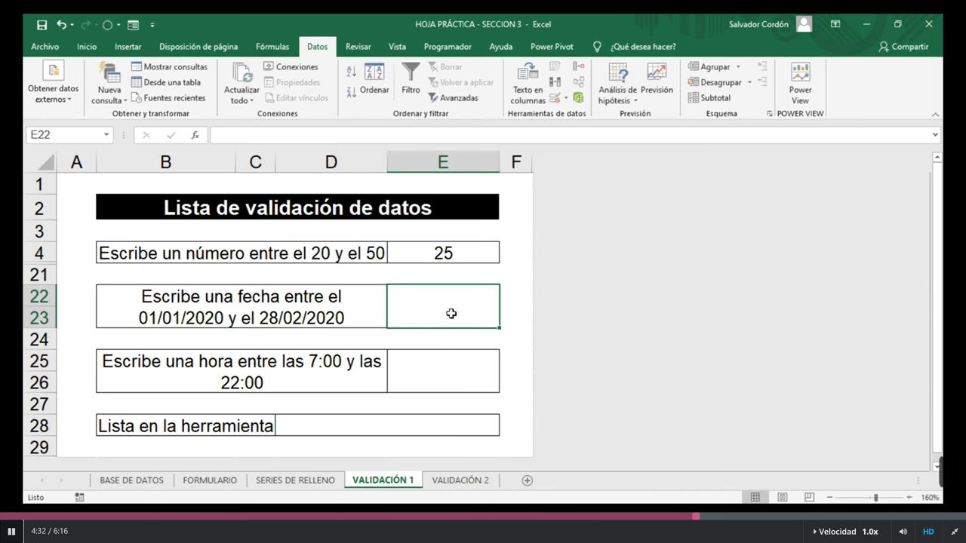
Enter the date 15/01/2020 in cell E22 beside the date prompt
text(15/)
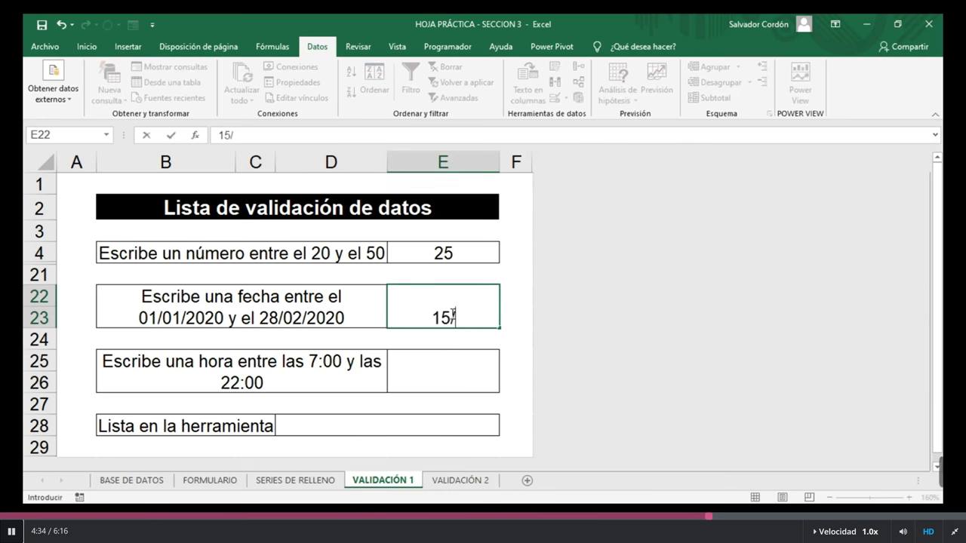
text(01/2020)
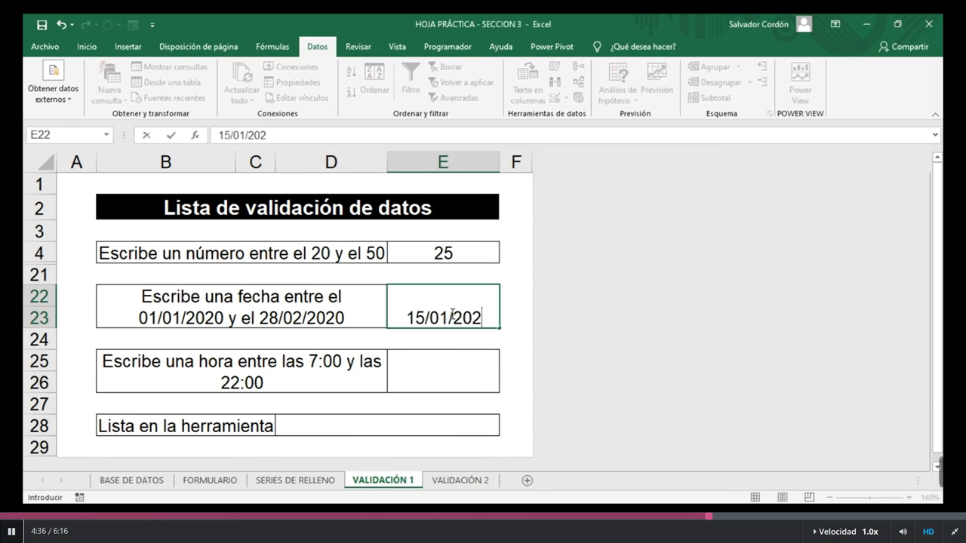
key(Return)
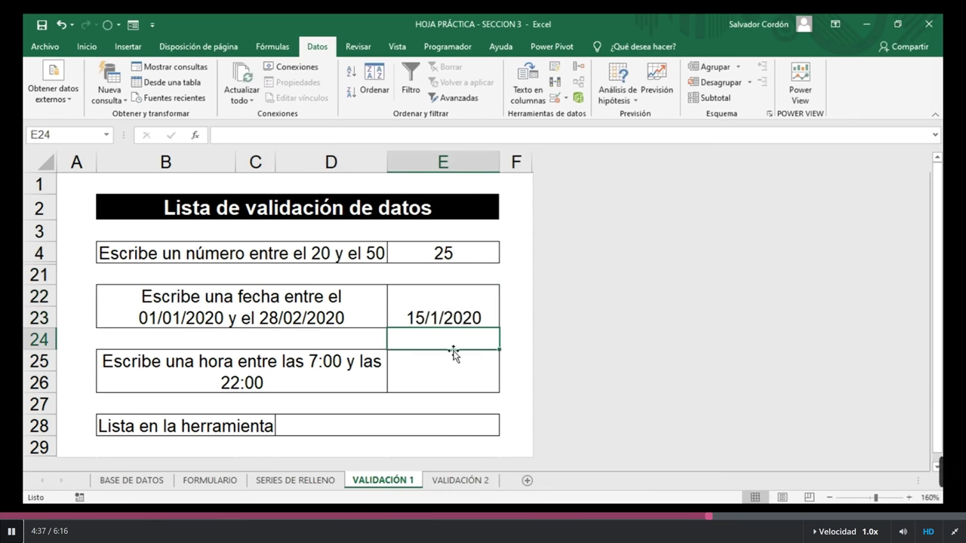
click(465, 325)
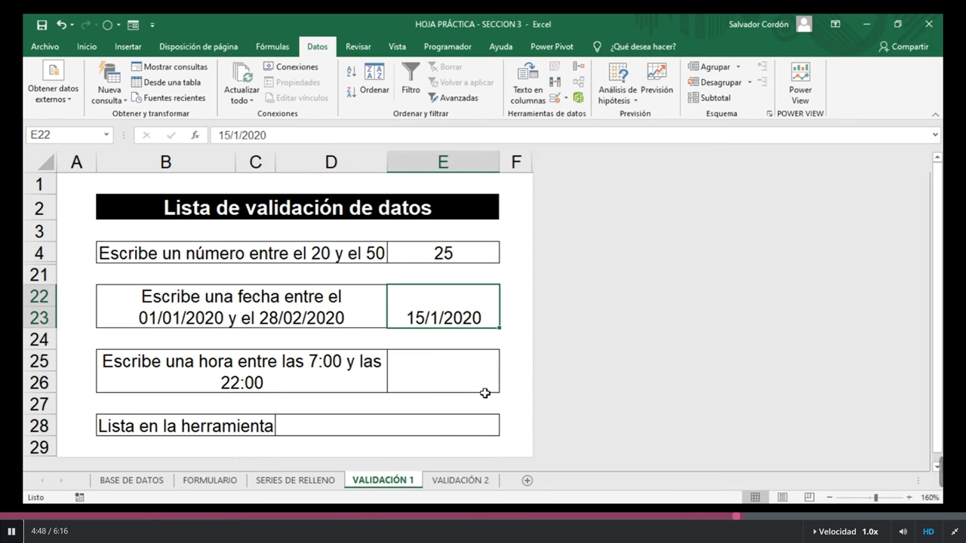
Open data validation for cell E25 beside the time prompt and allow only times (Hora)
click(458, 373)
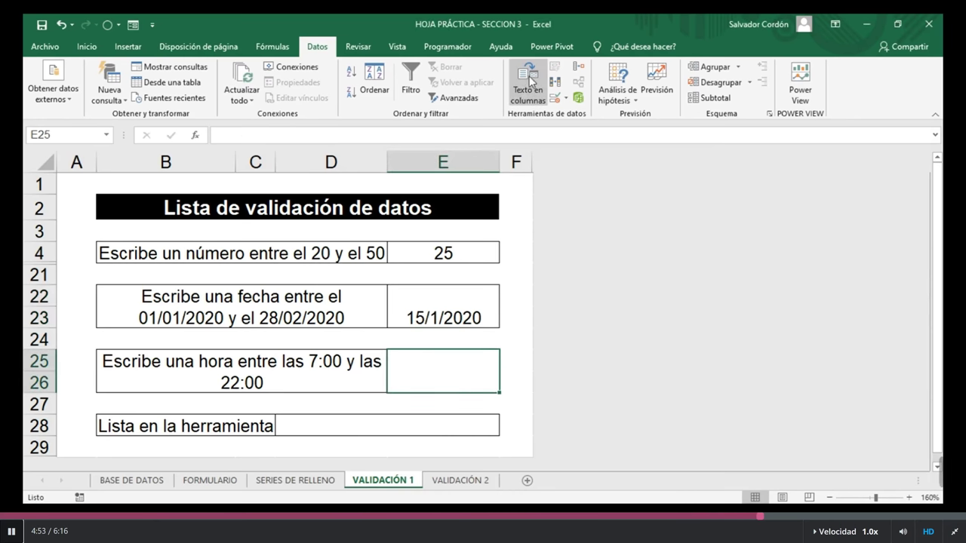
click(556, 98)
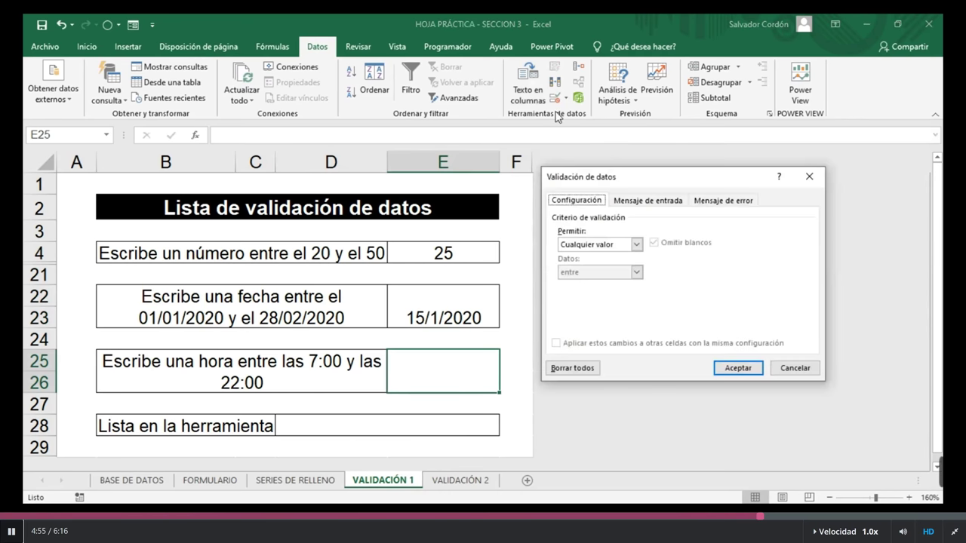
click(636, 244)
click(582, 309)
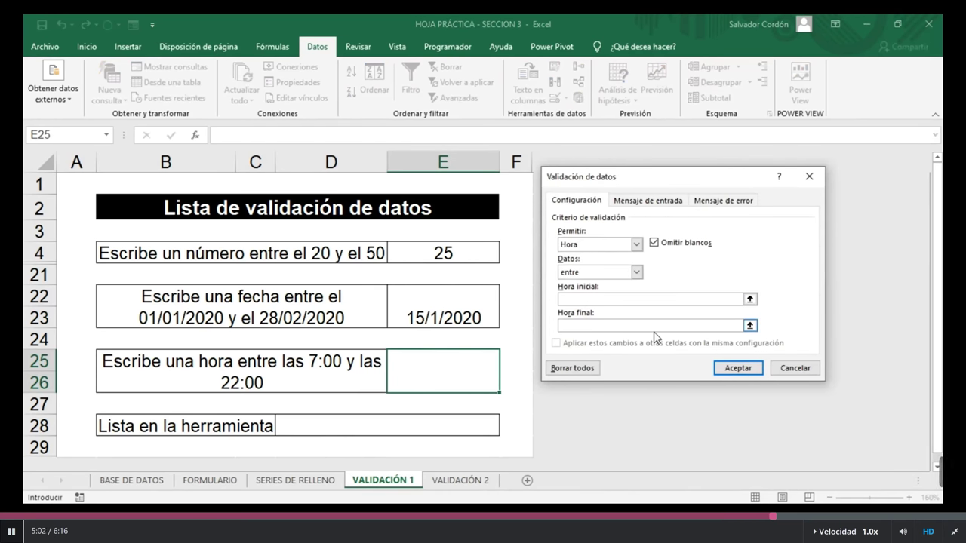
Set the start time to 7:00 and the end time to 22:00 for E25, and apply the rule
text(8:00)
key(BackSpace)
key(BackSpace)
key(BackSpace)
key(BackSpace)
text(7:00)
key(Tab)
text(22)
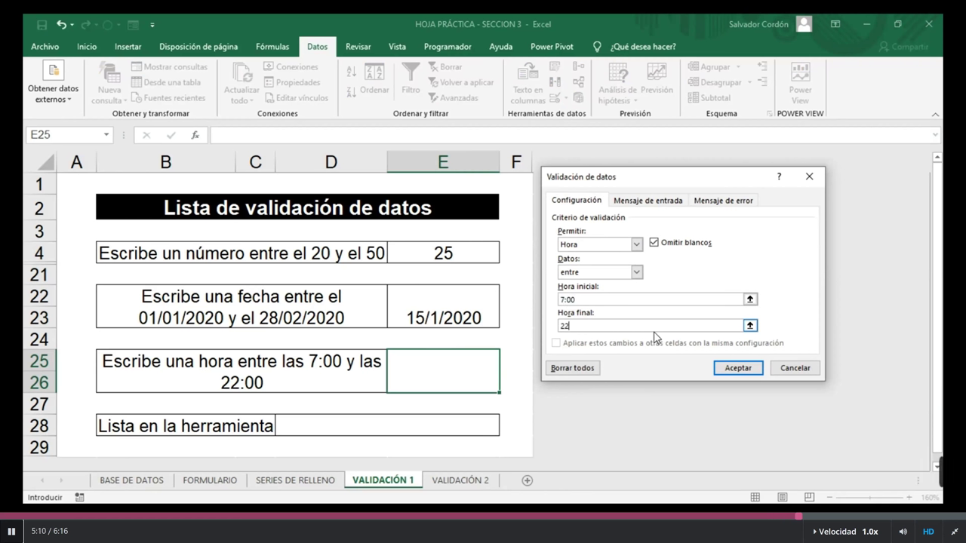
text(:00)
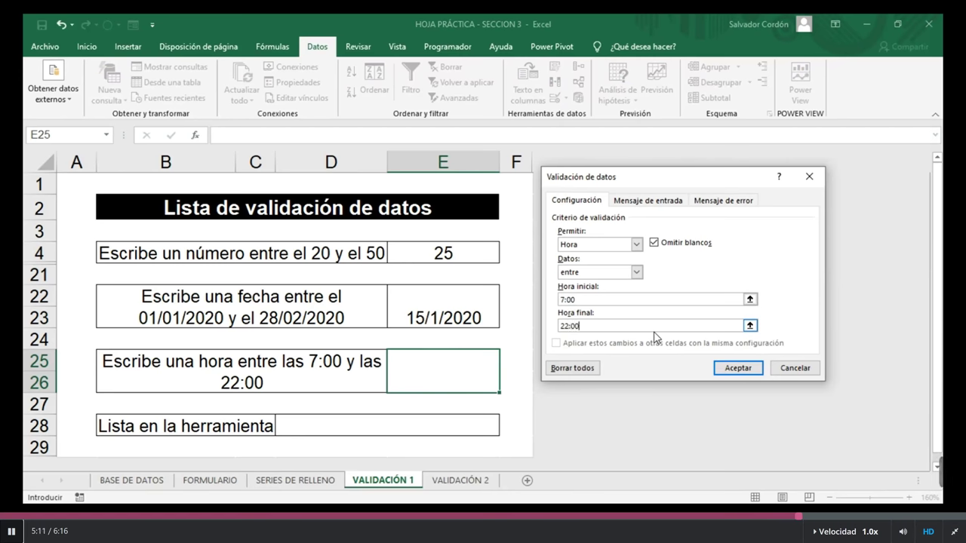
click(738, 368)
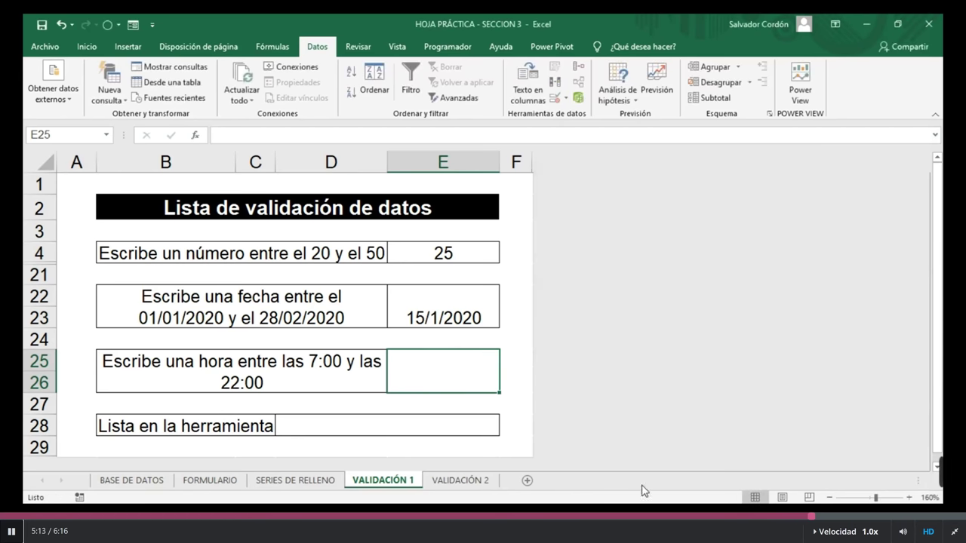
Test the time rule by entering 10:00 in cell E25
text(1)
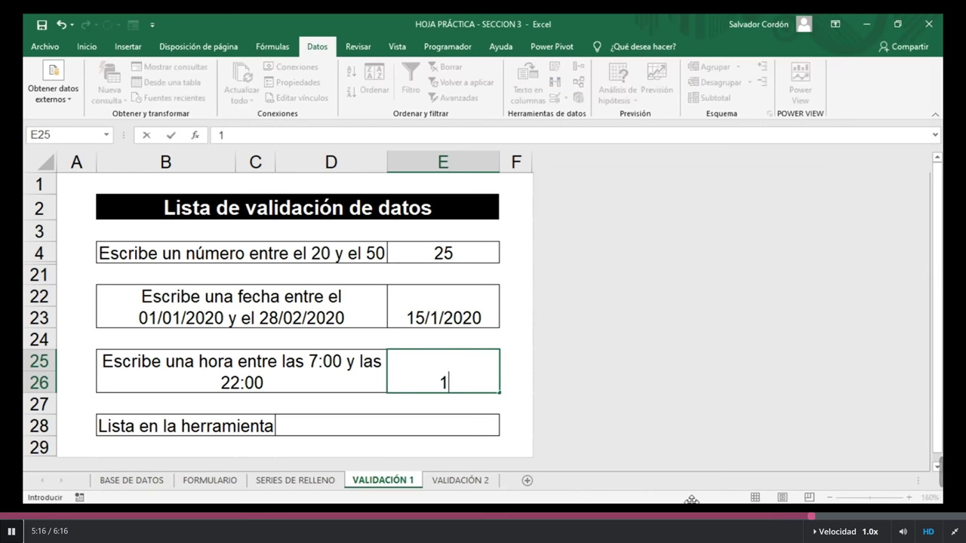
text(0:00)
key(Return)
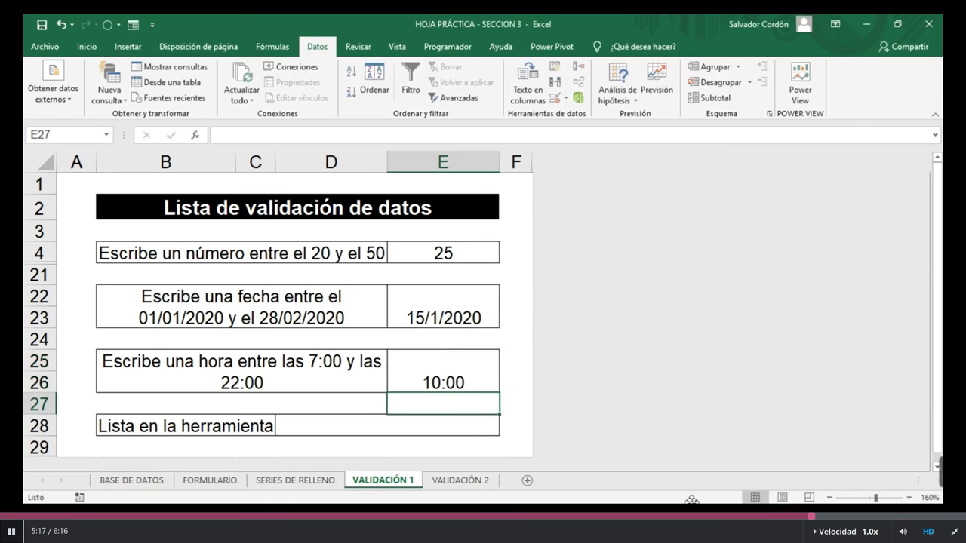
click(388, 425)
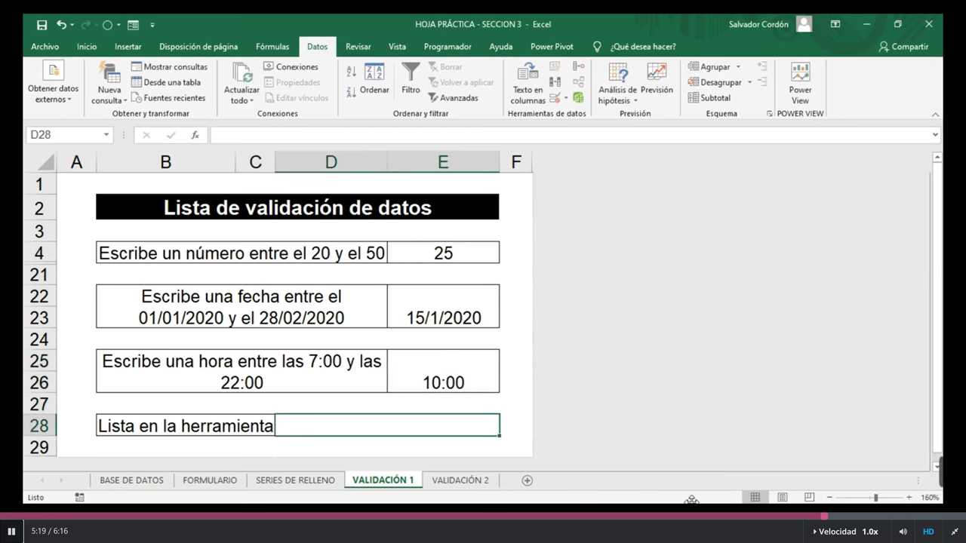
Try the out-of-range time 6:00 in cell E25, and cancel the entry
click(443, 371)
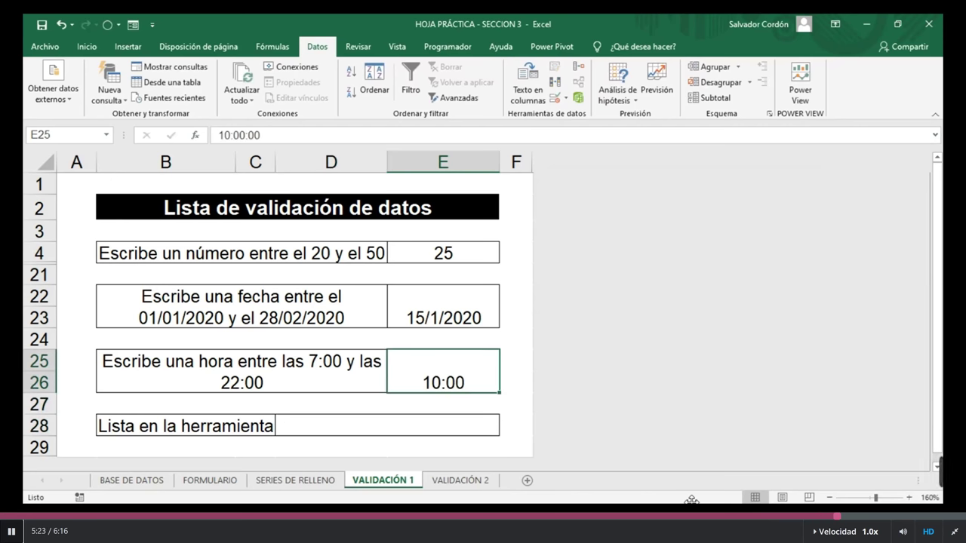
text(8)
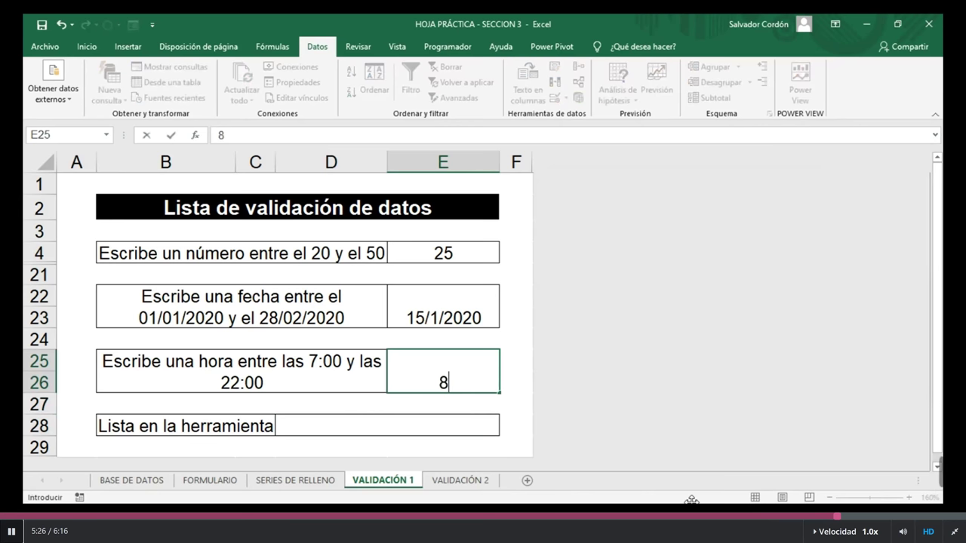
text(:0)
key(BackSpace)
key(BackSpace)
key(BackSpace)
text(6:00)
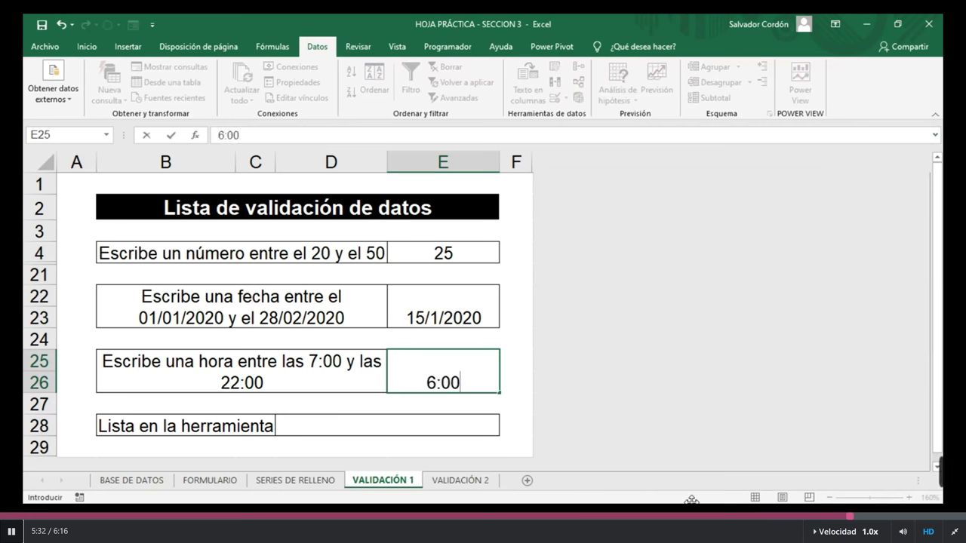
key(Return)
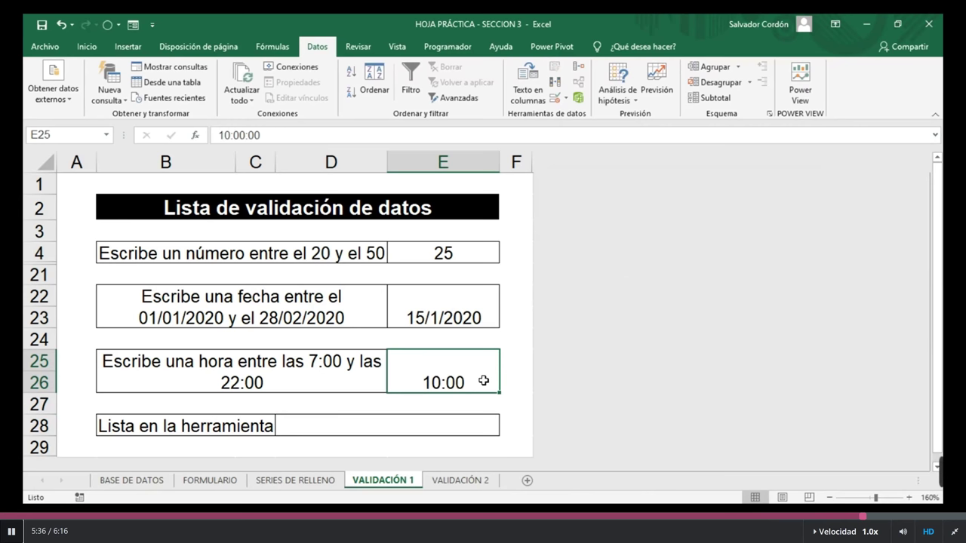
Enter 6:00 PM in cell E25 beside the time prompt
text(6:00 PM)
key(Return)
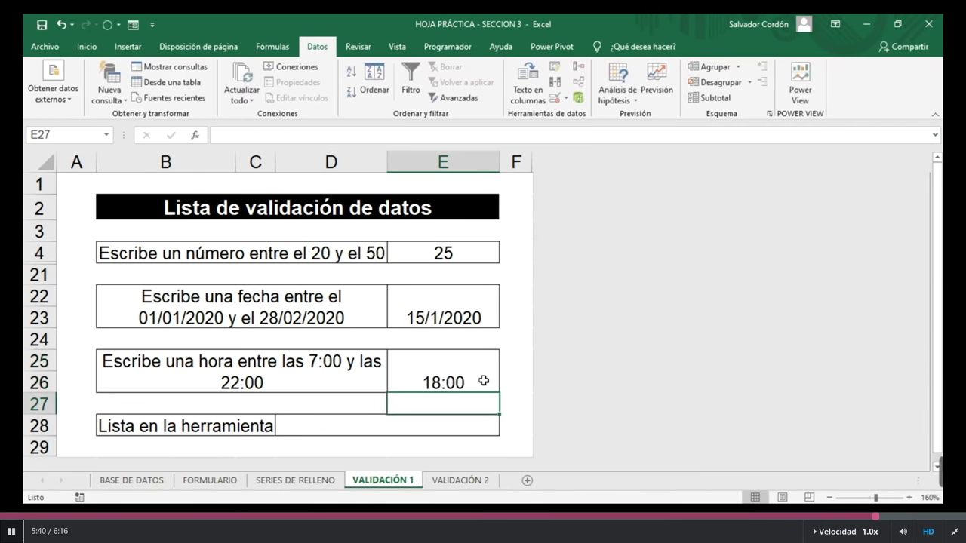
click(483, 381)
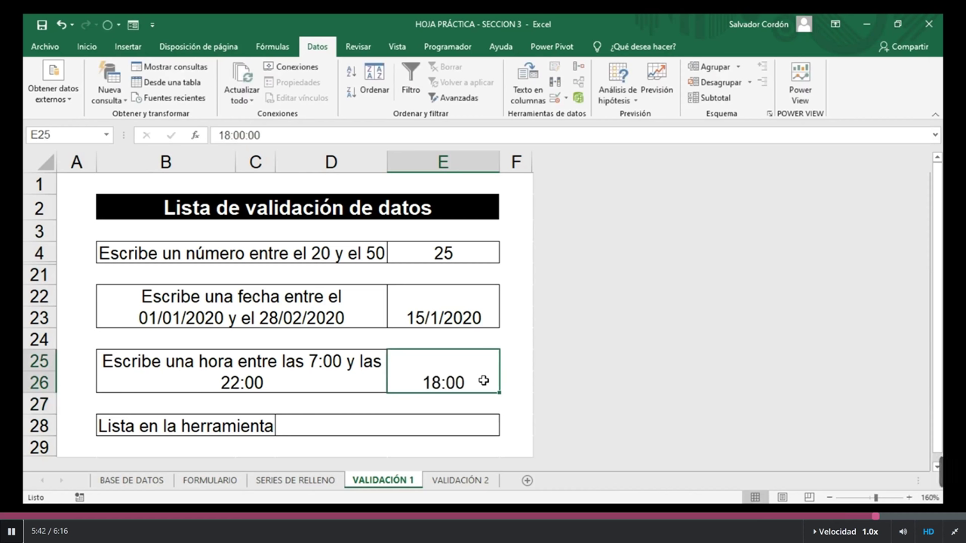
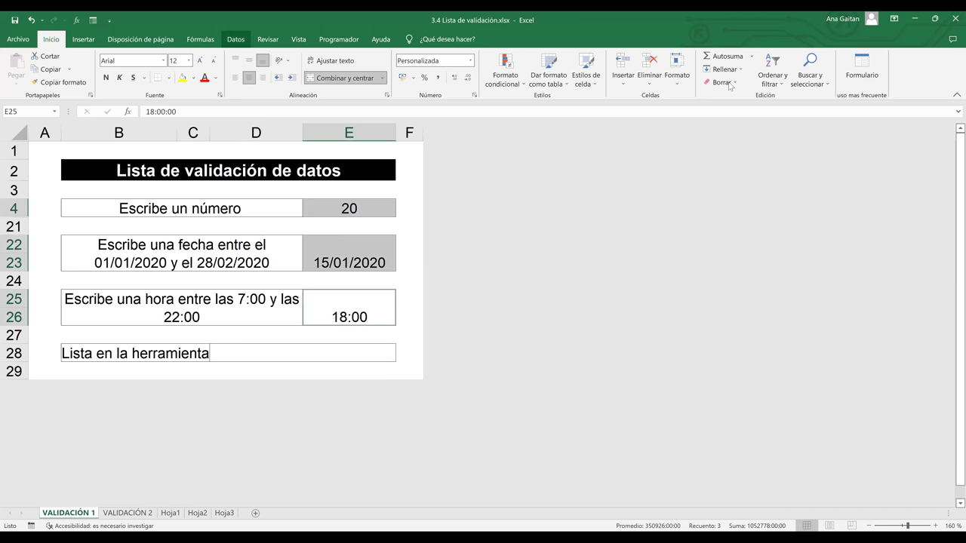
Remove the existing validation rules from the selected cells E4, E22 and E25 in 3.4 Lista de validación.xlsx, allowing any value
click(235, 39)
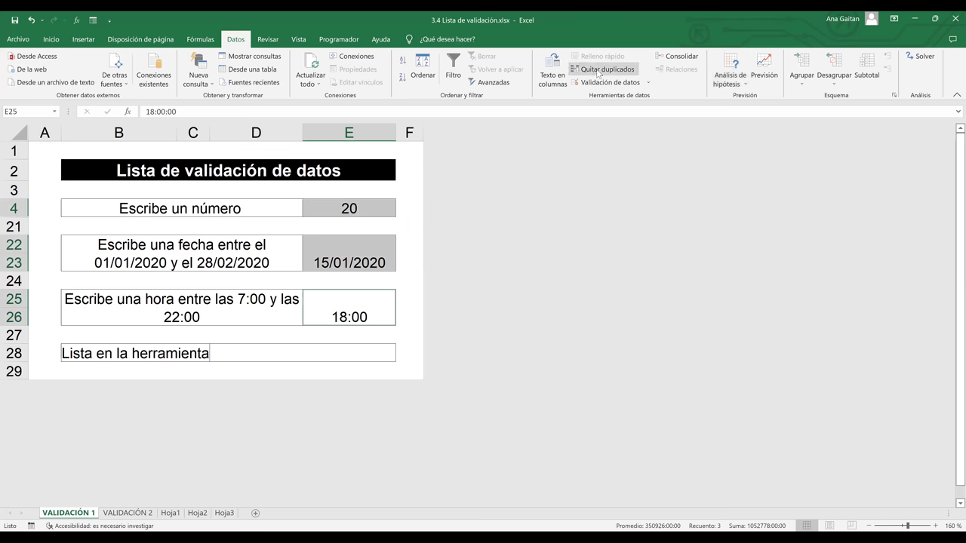
click(469, 315)
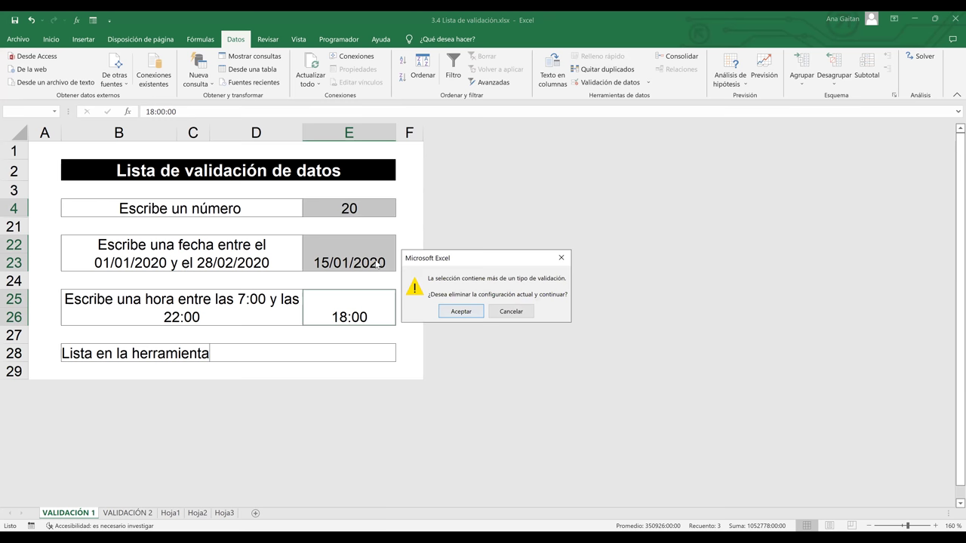
click(392, 264)
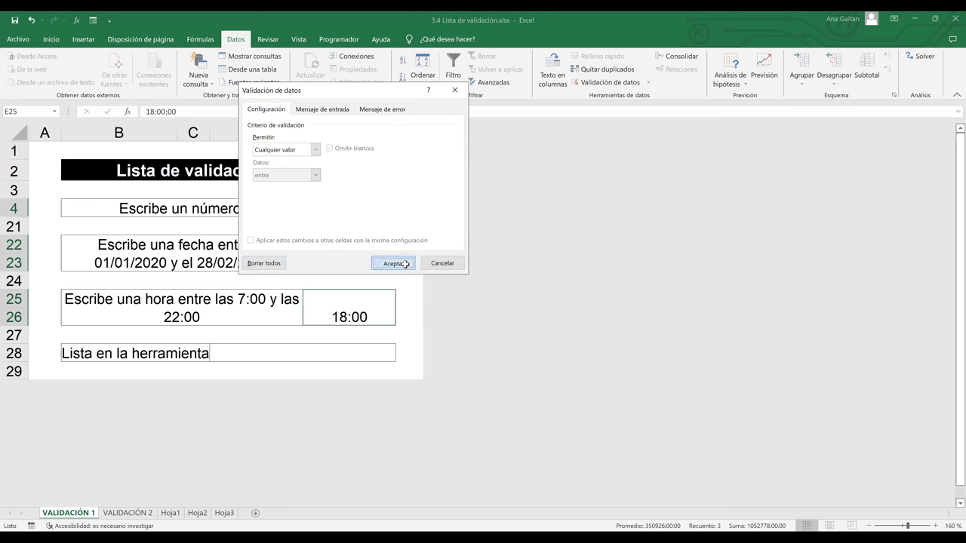
Clear the contents of the number, date and time cells E4, E22 and E25
click(381, 203)
key(Delete)
key(Down)
key(Down)
key(Delete)
key(Down)
key(Down)
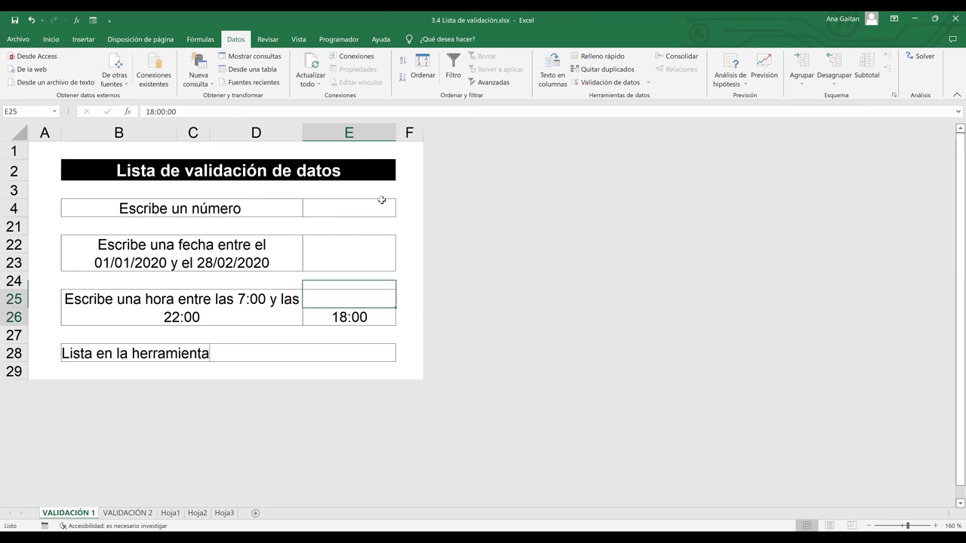
key(Delete)
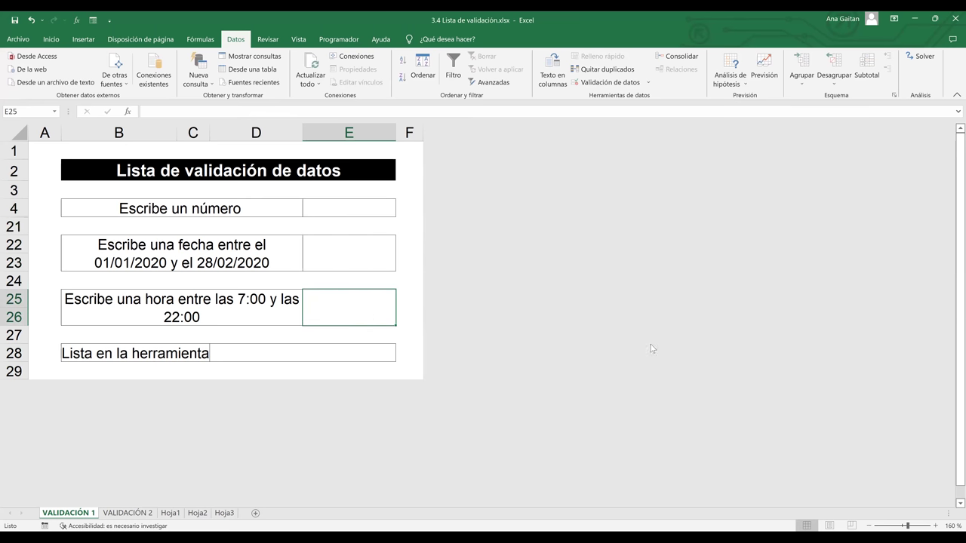
click(305, 368)
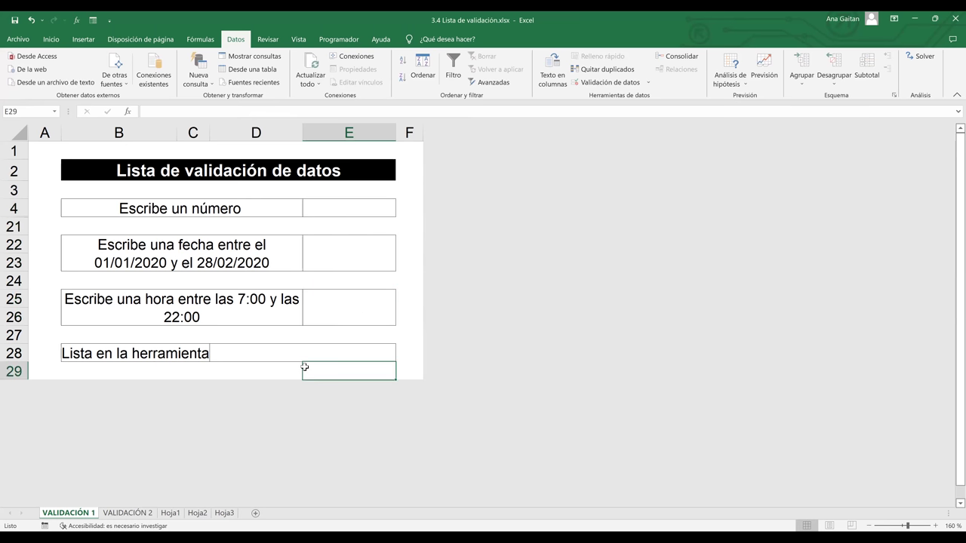
click(315, 319)
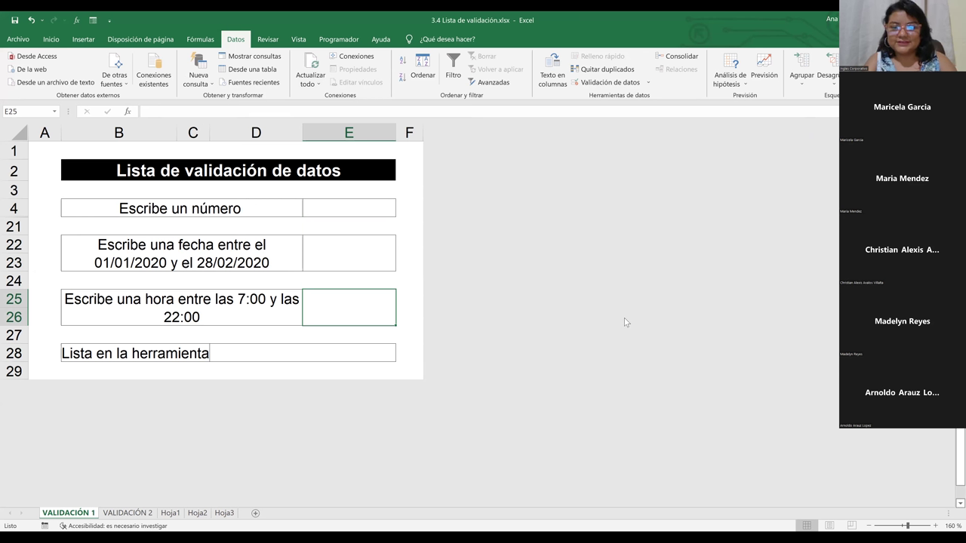
ctrl+scroll(442, 252, up, 5)
ctrl+scroll(442, 253, down, 1)
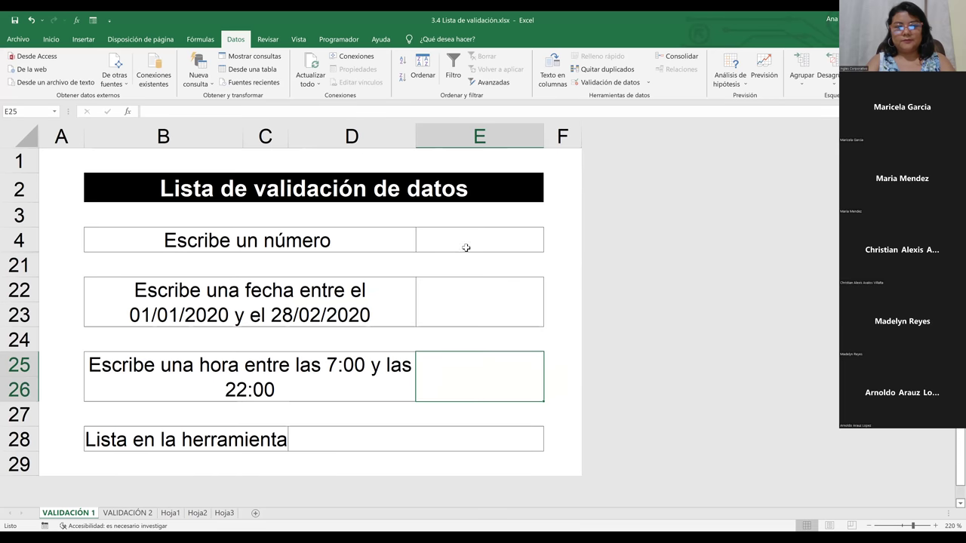
click(465, 248)
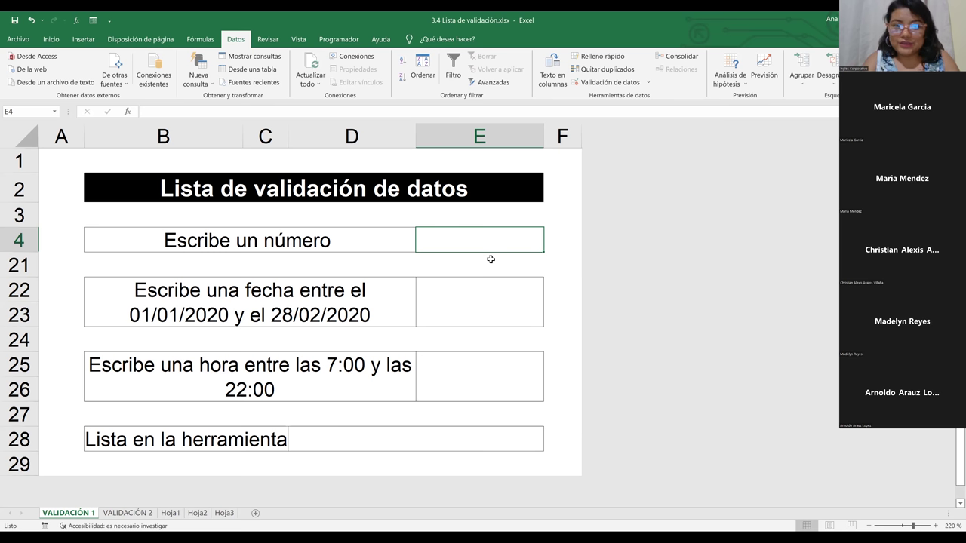
click(476, 311)
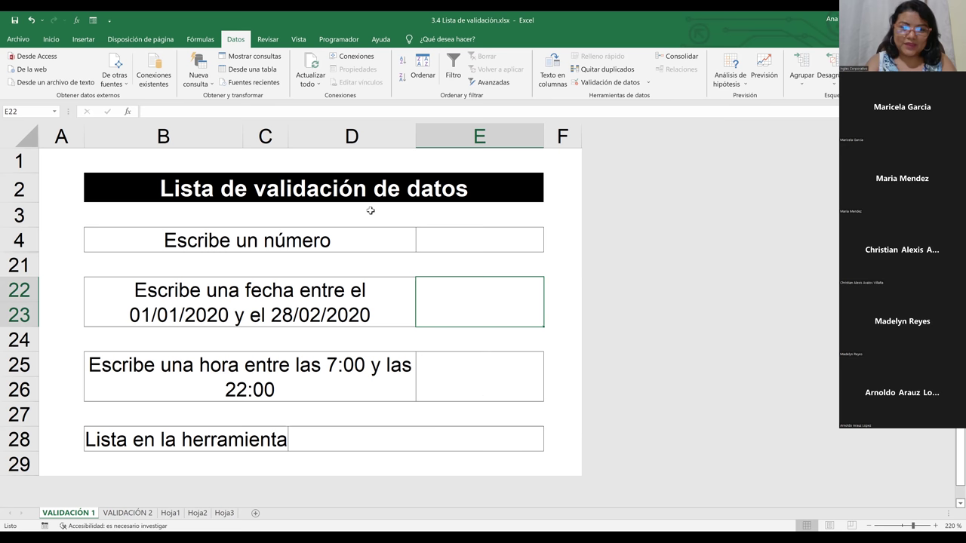
click(216, 245)
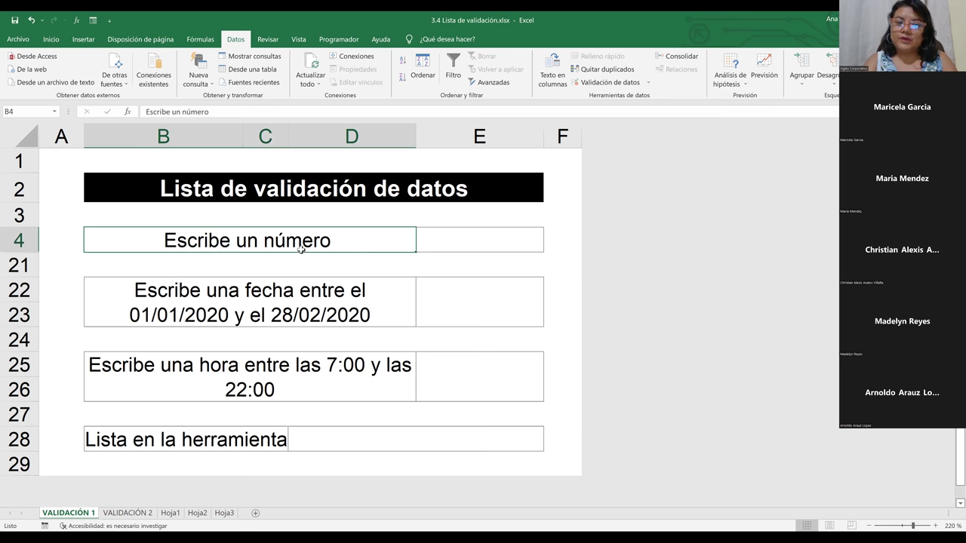
click(452, 244)
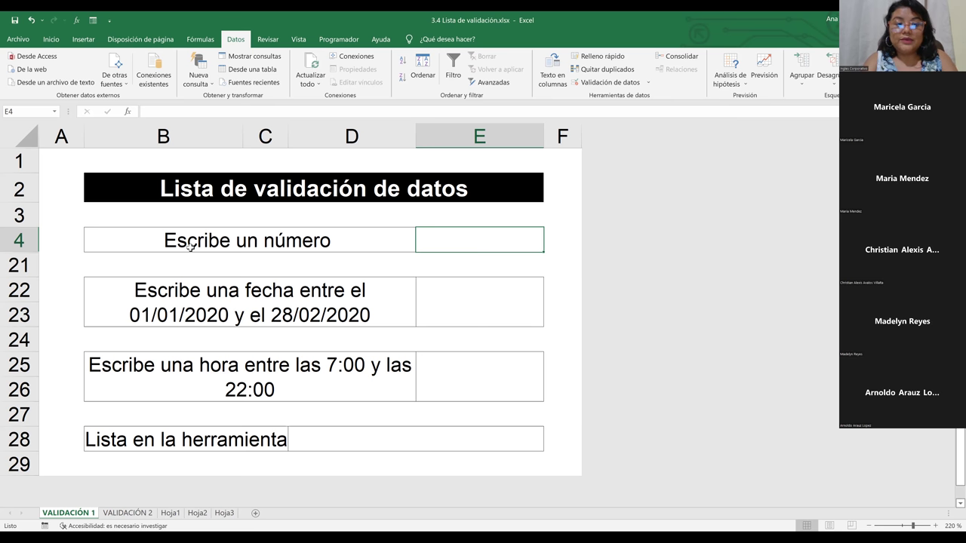
click(285, 249)
click(422, 243)
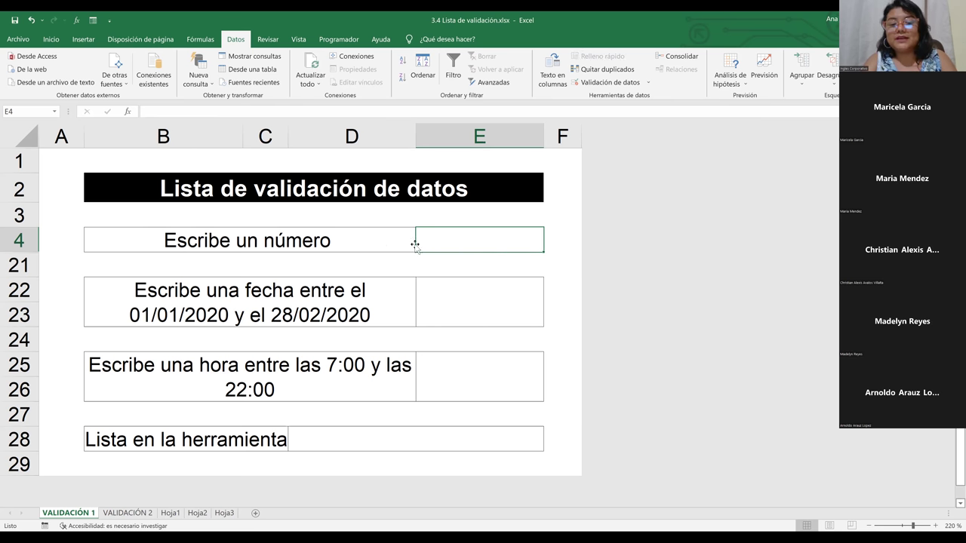
click(363, 243)
click(442, 245)
click(351, 250)
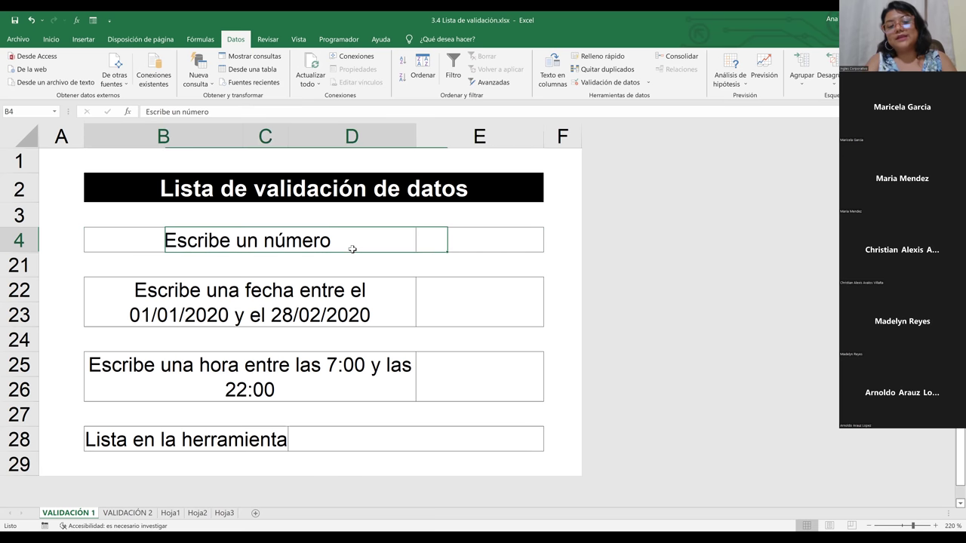
click(452, 240)
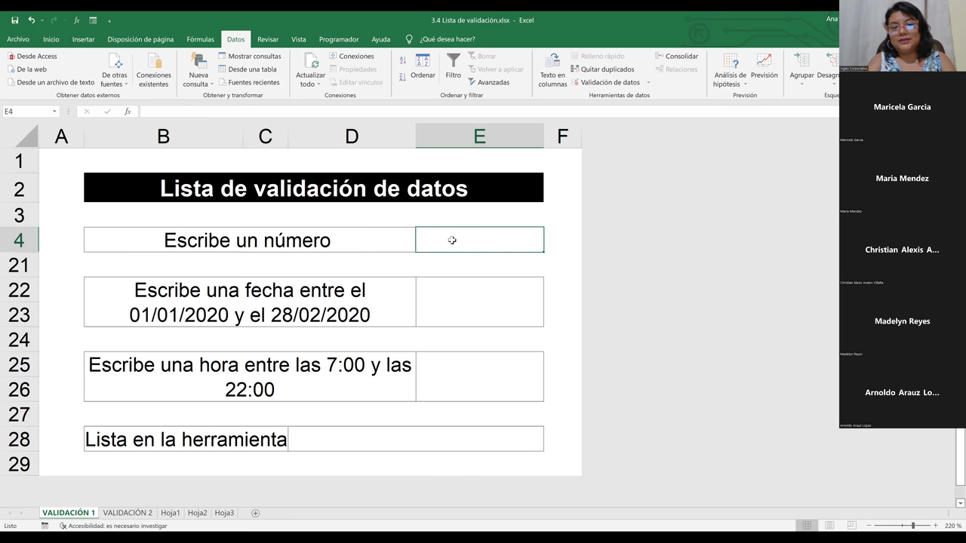
click(401, 242)
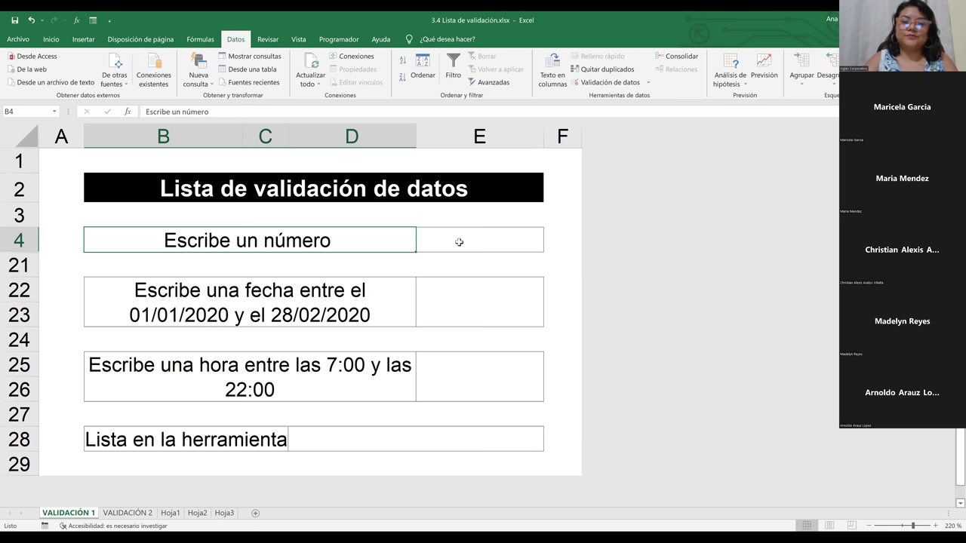
click(453, 243)
click(356, 249)
click(461, 241)
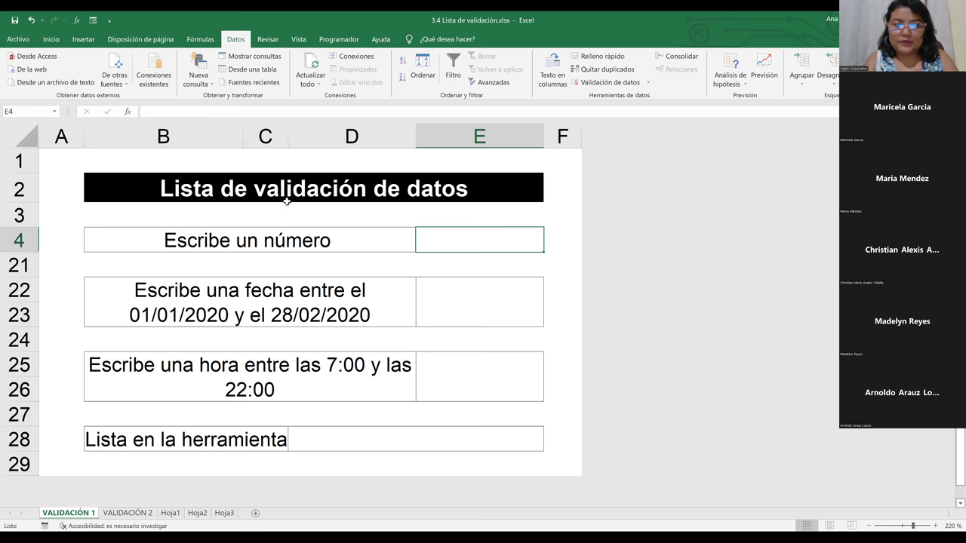
click(441, 261)
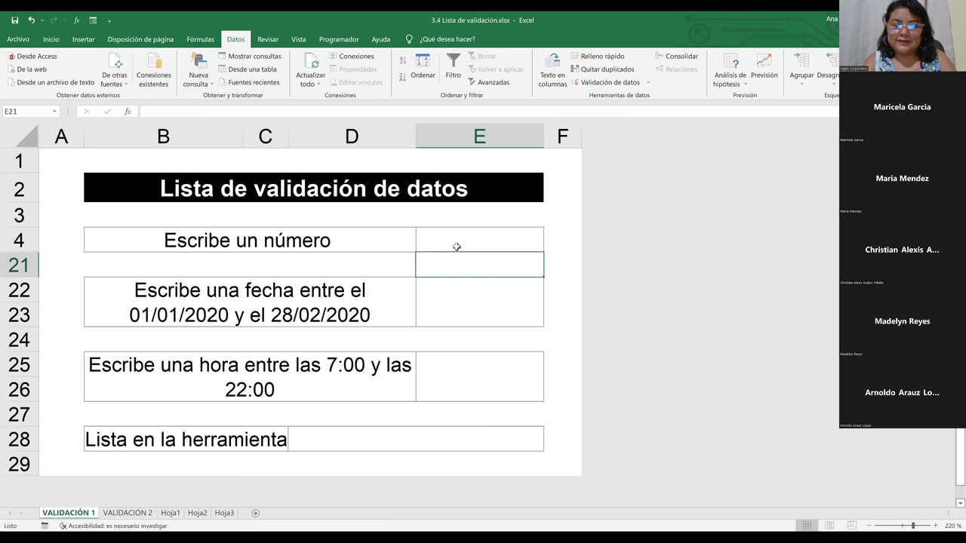
Start a data validation rule for the number cell E4 that allows only Número entero values
click(456, 247)
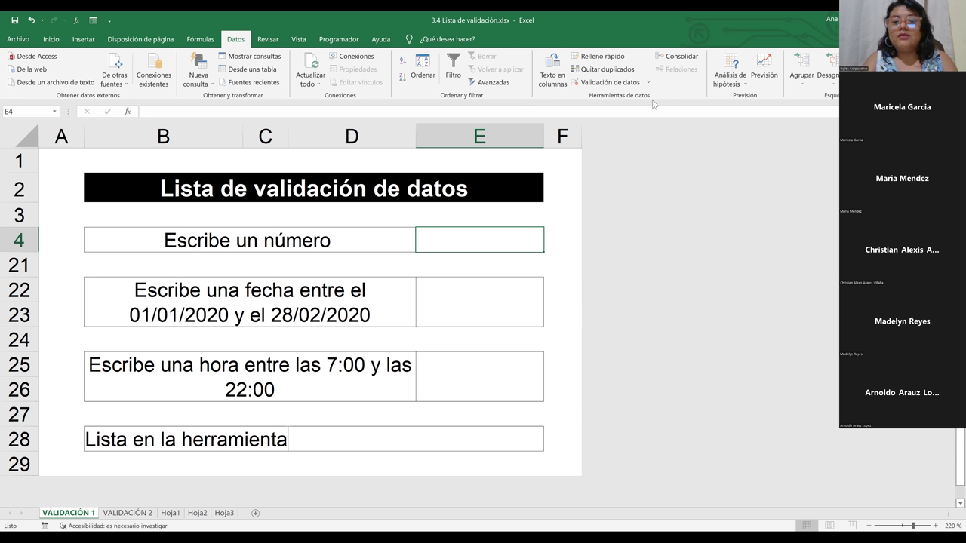
click(615, 84)
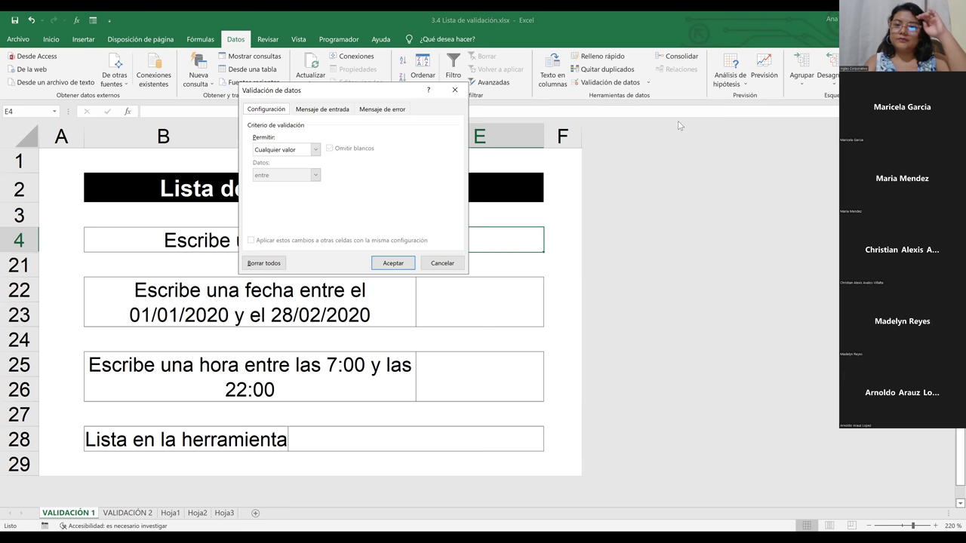
drag(679, 125, 679, 126)
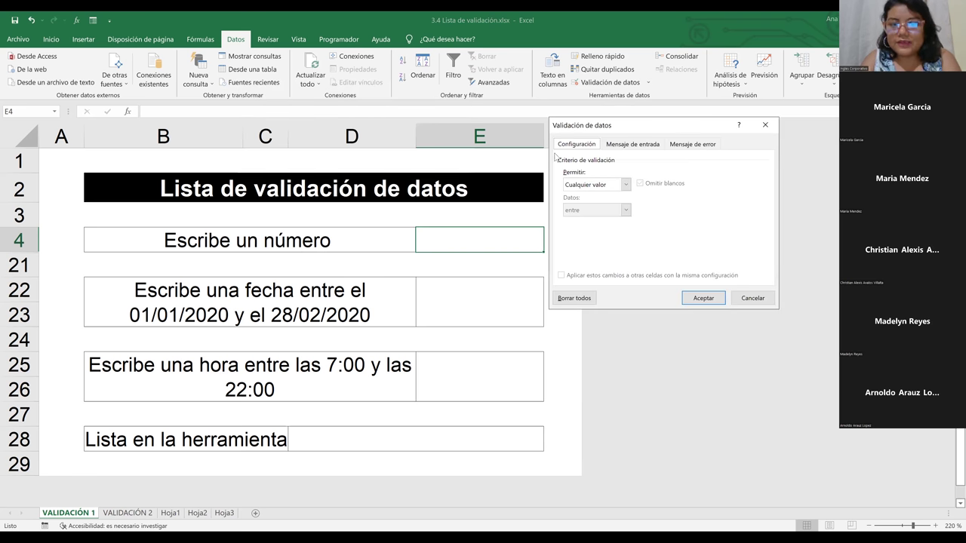
click(631, 145)
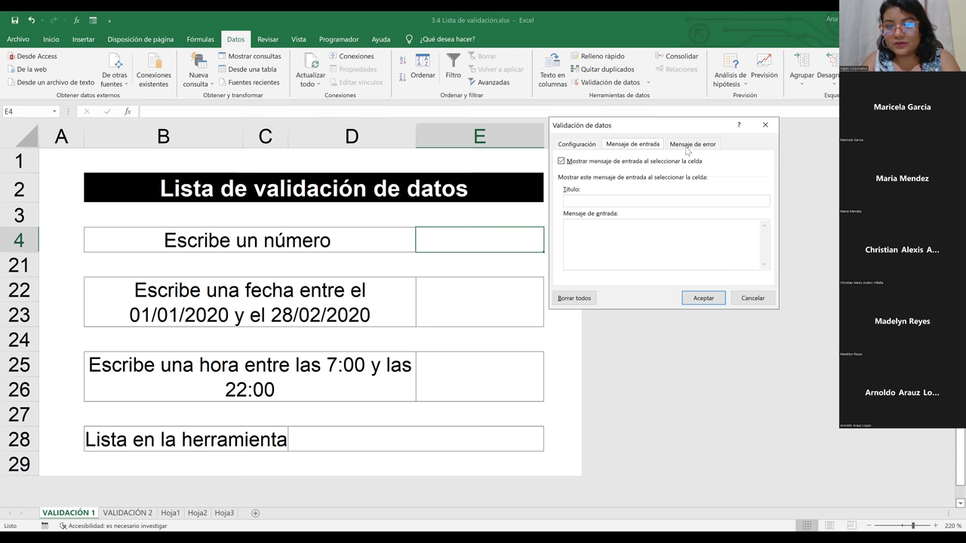
click(681, 144)
click(577, 145)
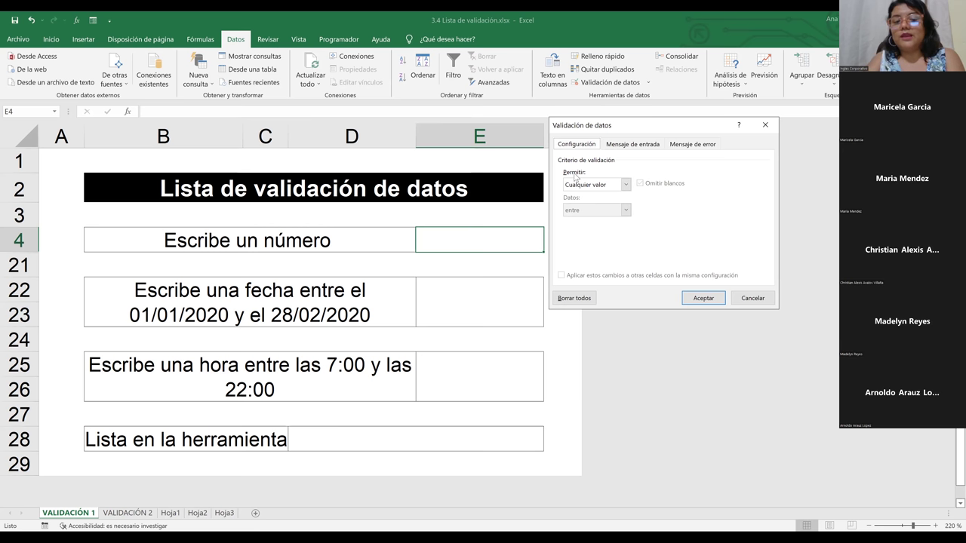
click(614, 186)
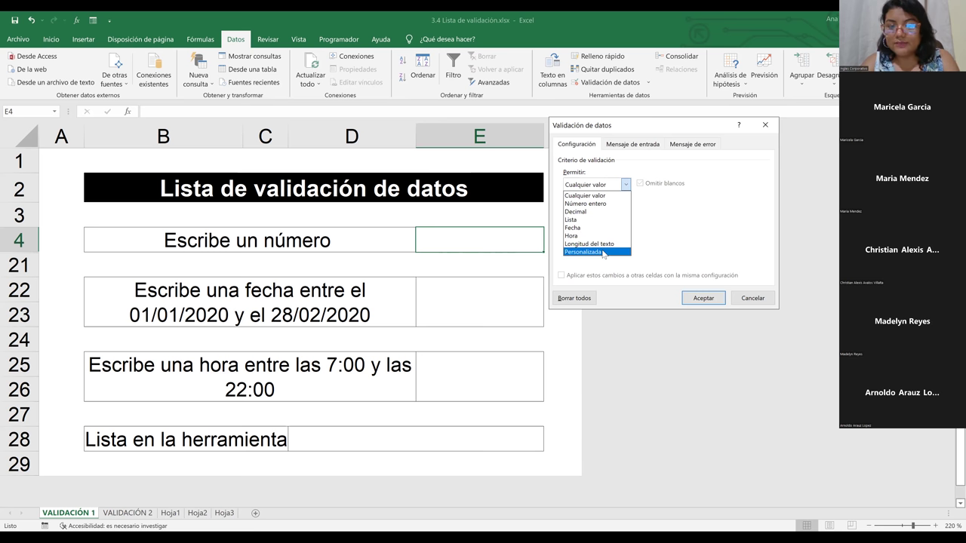
click(614, 204)
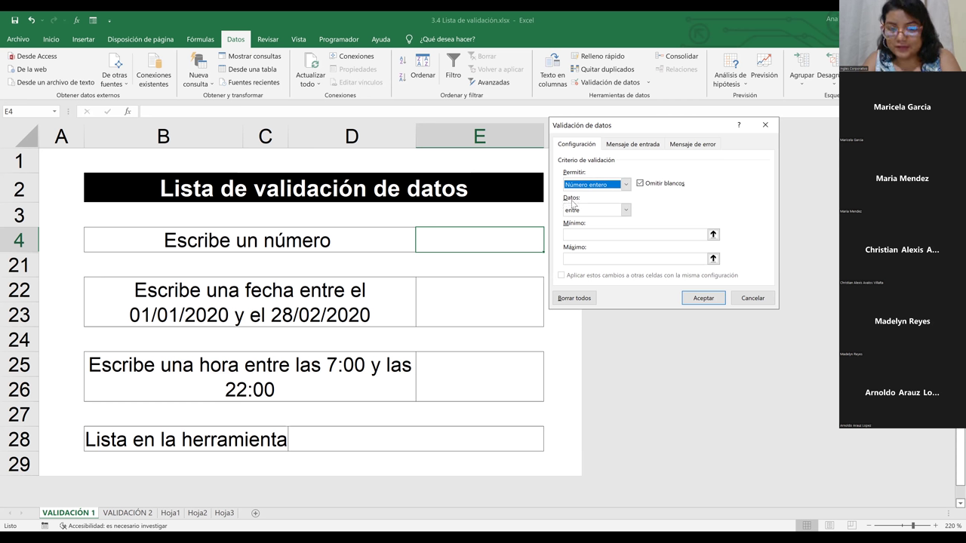
Limit cell E4's whole-number rule to values between a minimum of 1 and a maximum of 10, and apply it
click(626, 211)
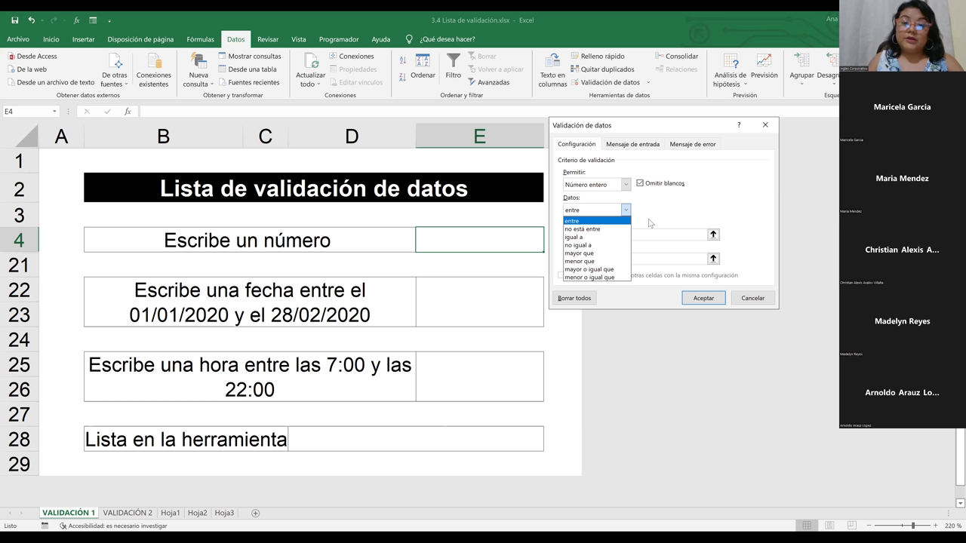
click(596, 221)
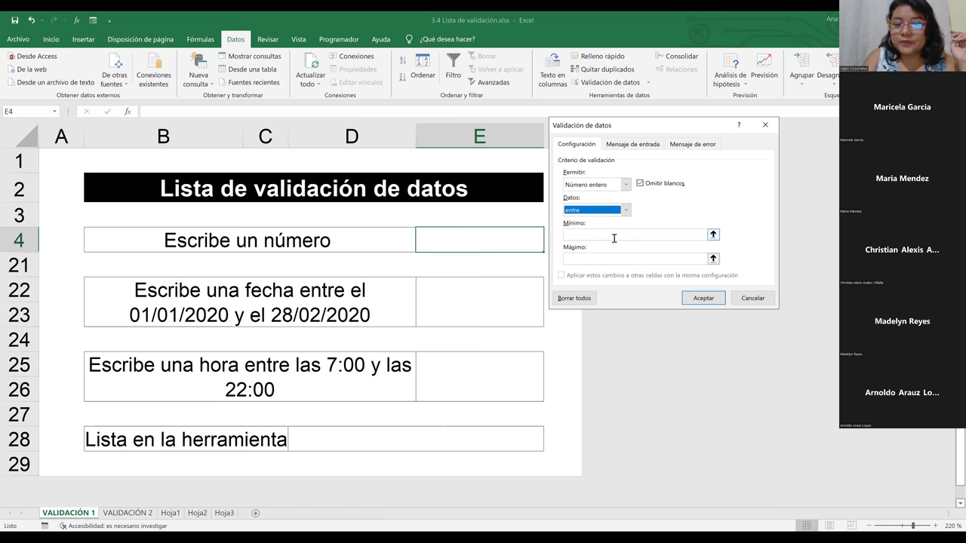
click(611, 236)
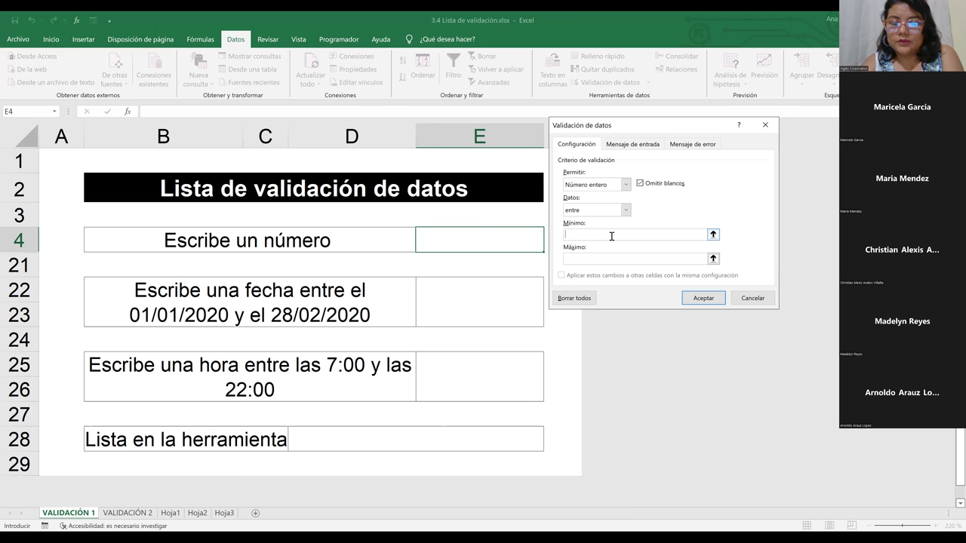
text(1)
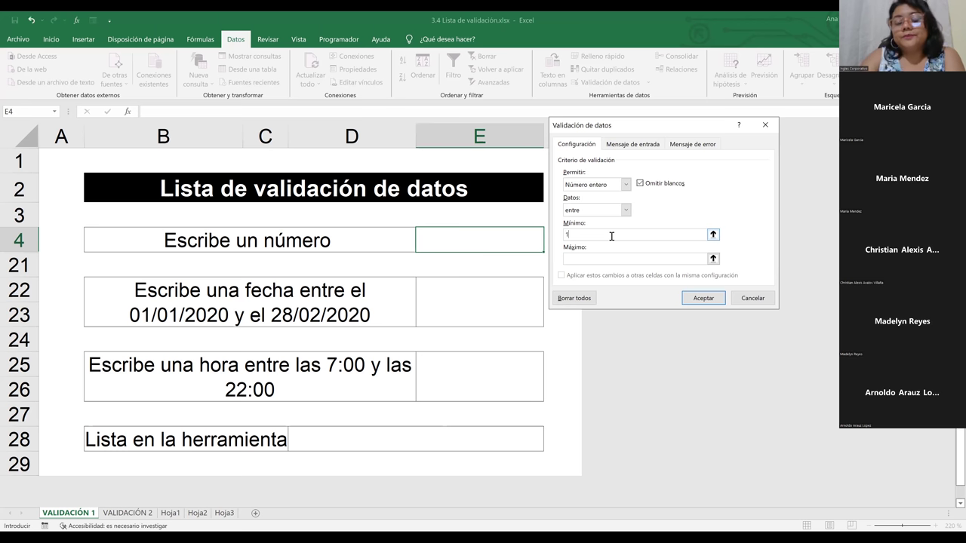
click(603, 260)
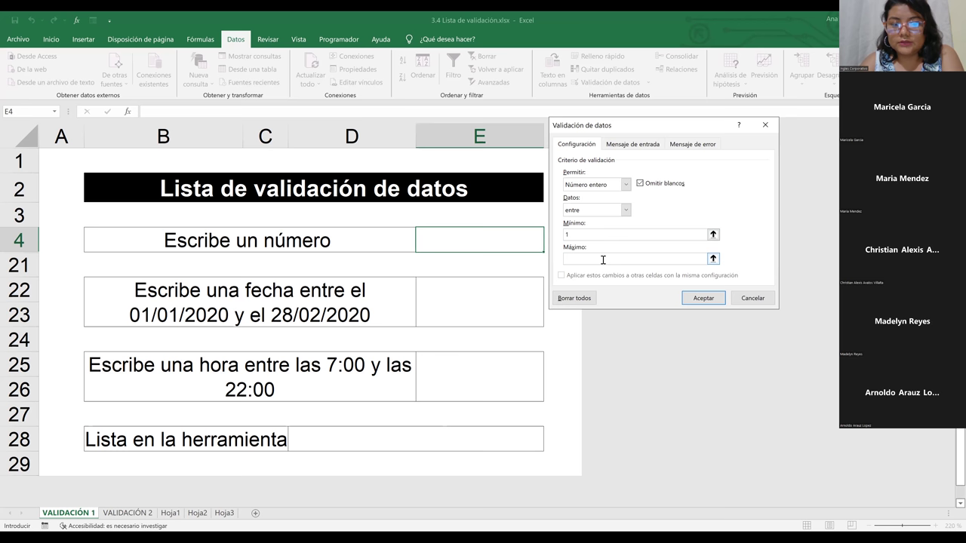
text(10)
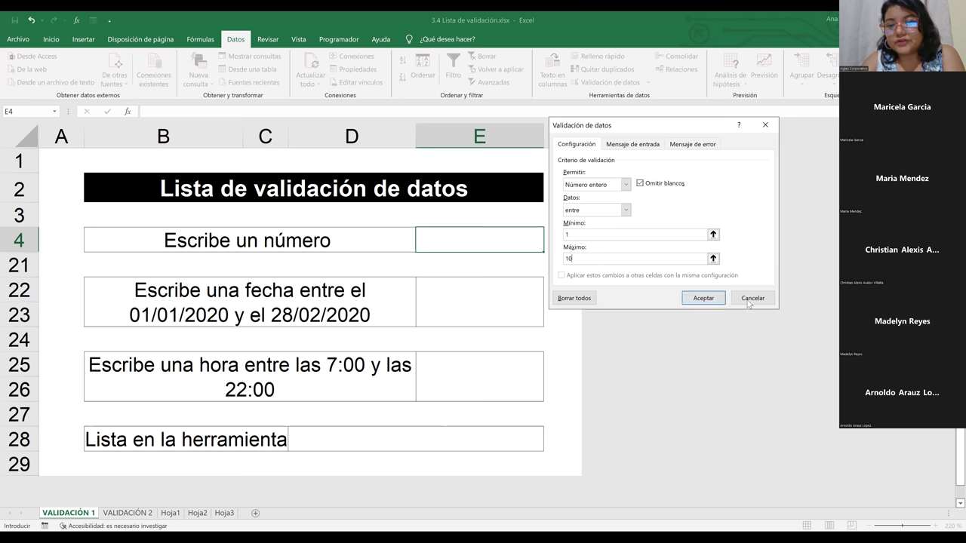
click(708, 305)
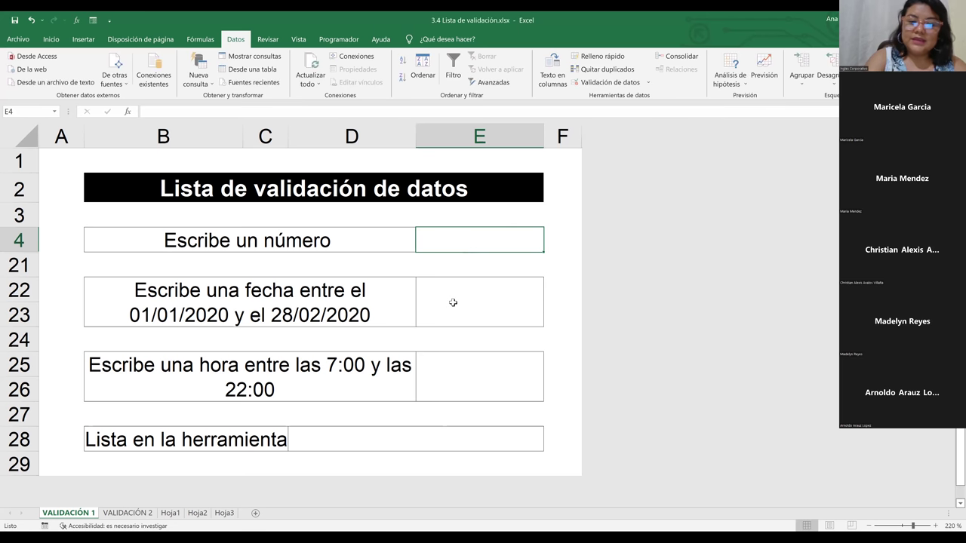
Try the out-of-range number 0 in cell E4, and enter 7 instead on the retry
text(0)
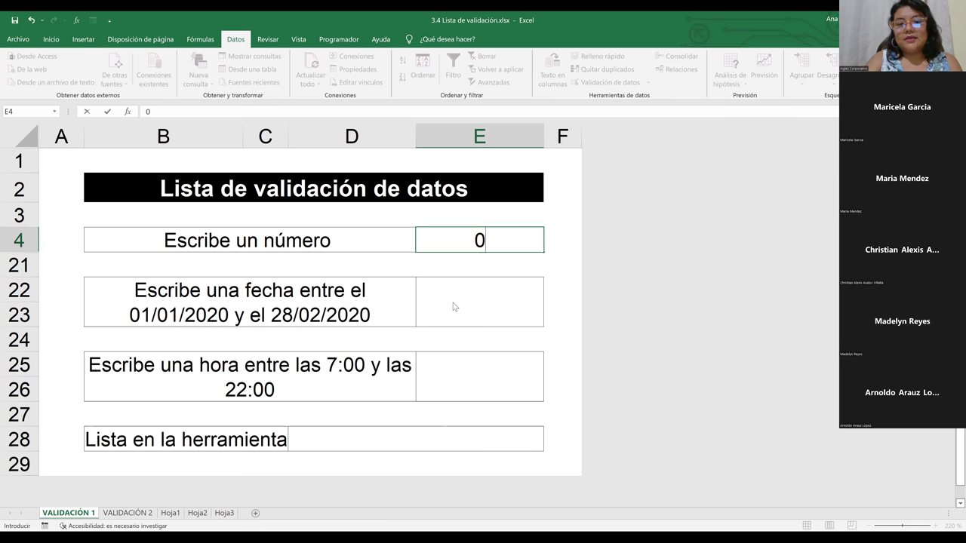
key(Return)
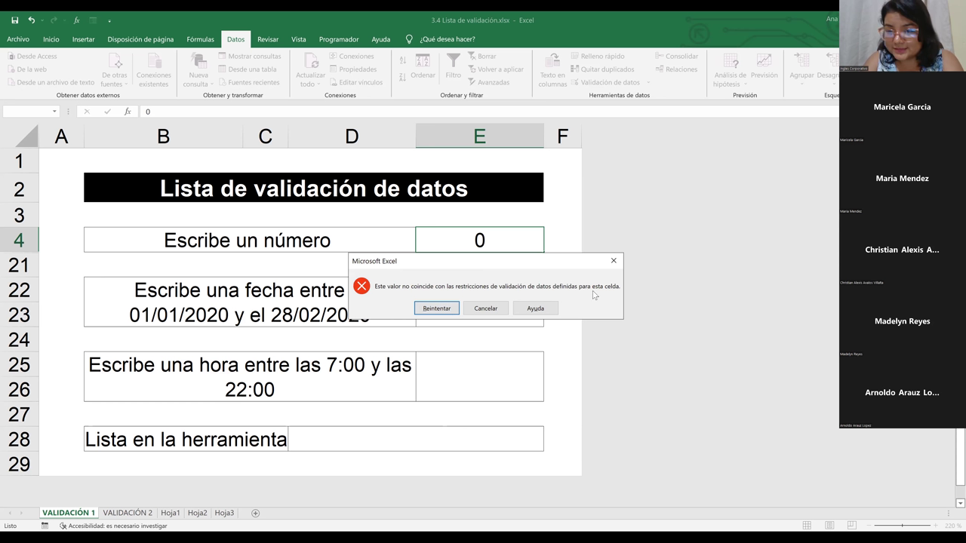
click(442, 308)
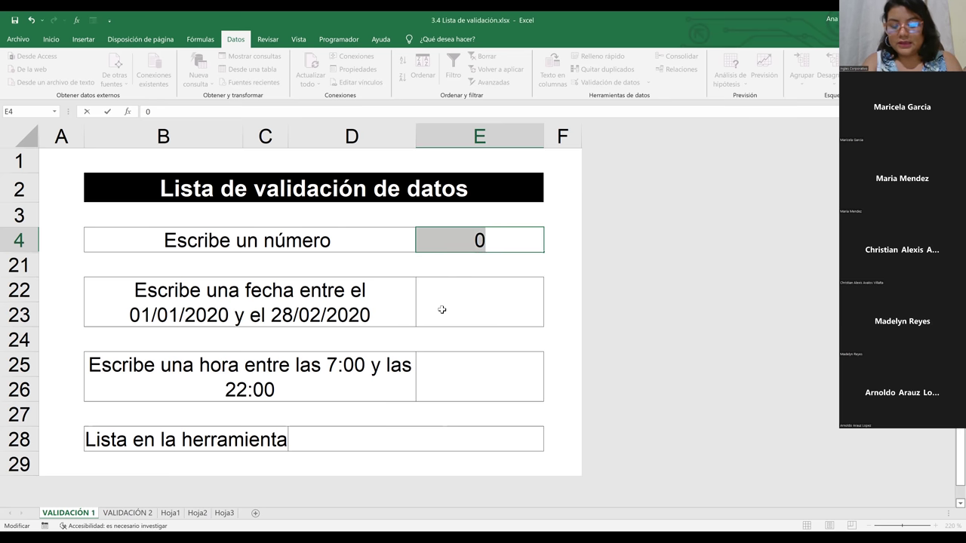
key(BackSpace)
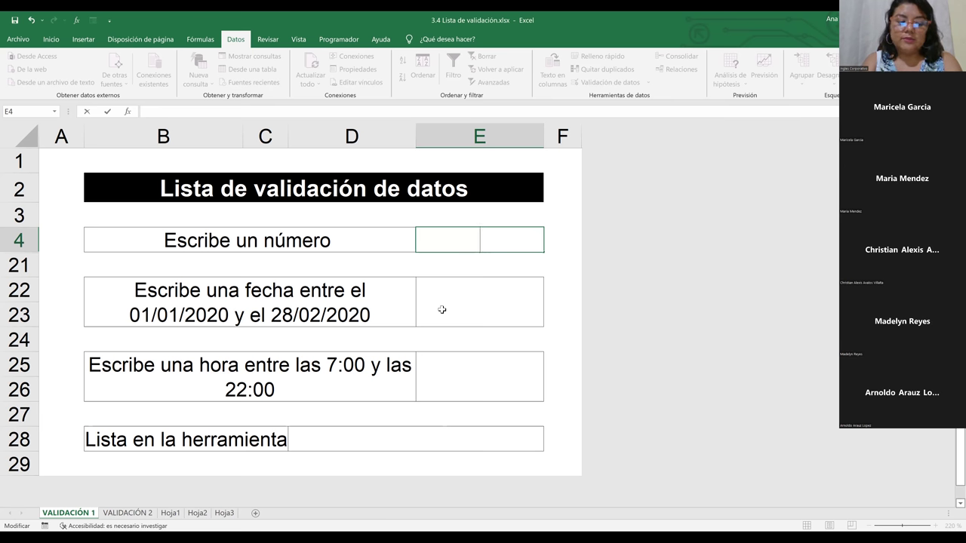
text(7)
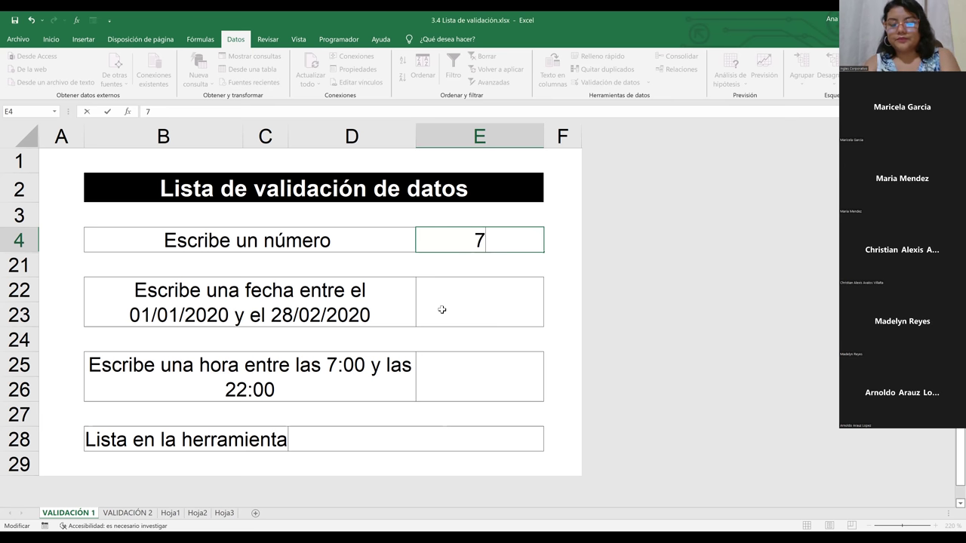
key(Return)
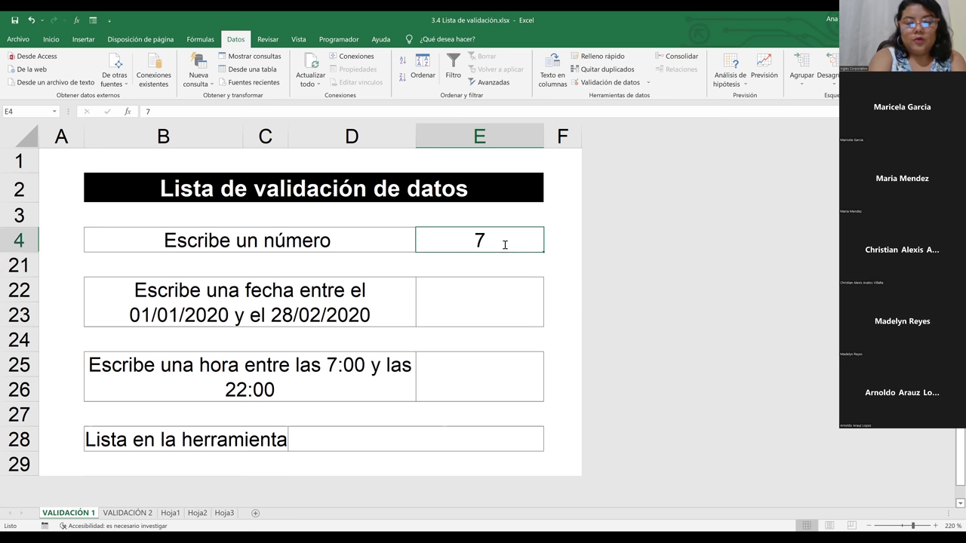
Try the out-of-range number 11 in cell E4, and retry with 7
key(BackSpace)
text(11)
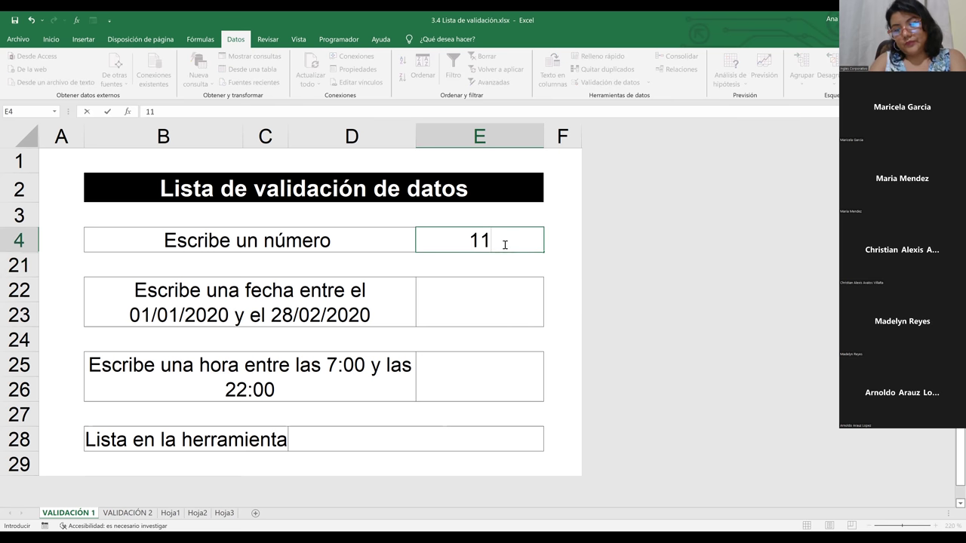
key(Return)
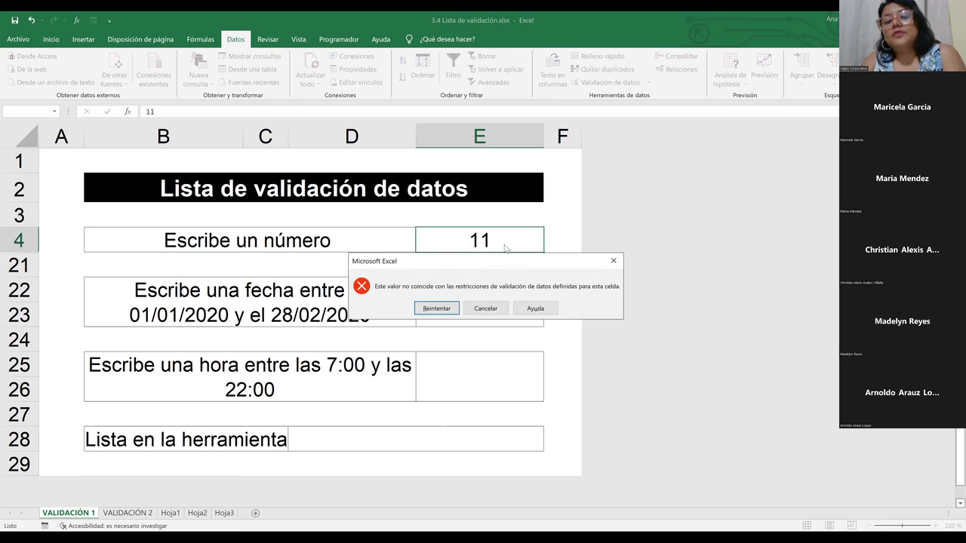
click(437, 308)
text(7)
key(Return)
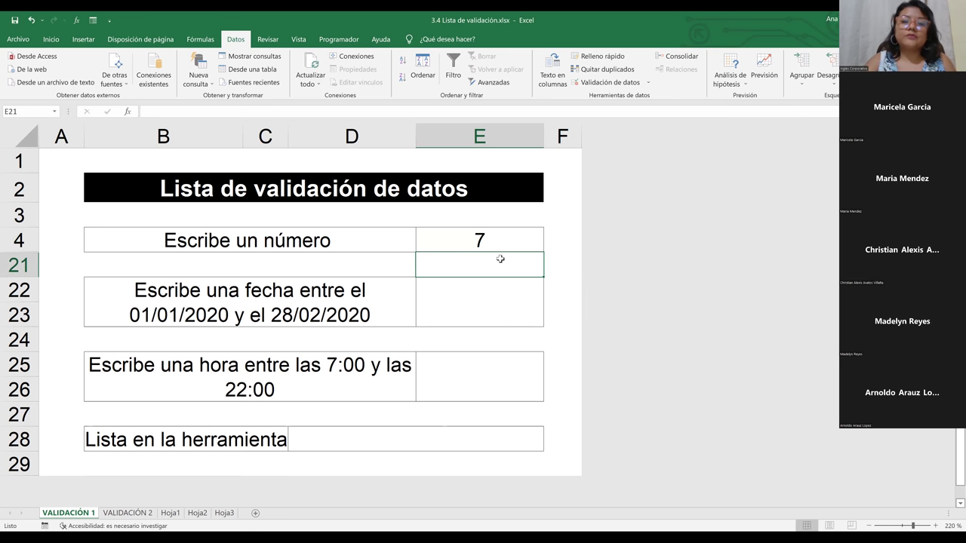
Clear all data validation settings from cell E4 so that it accepts Cualquier valor, and apply the change
click(482, 241)
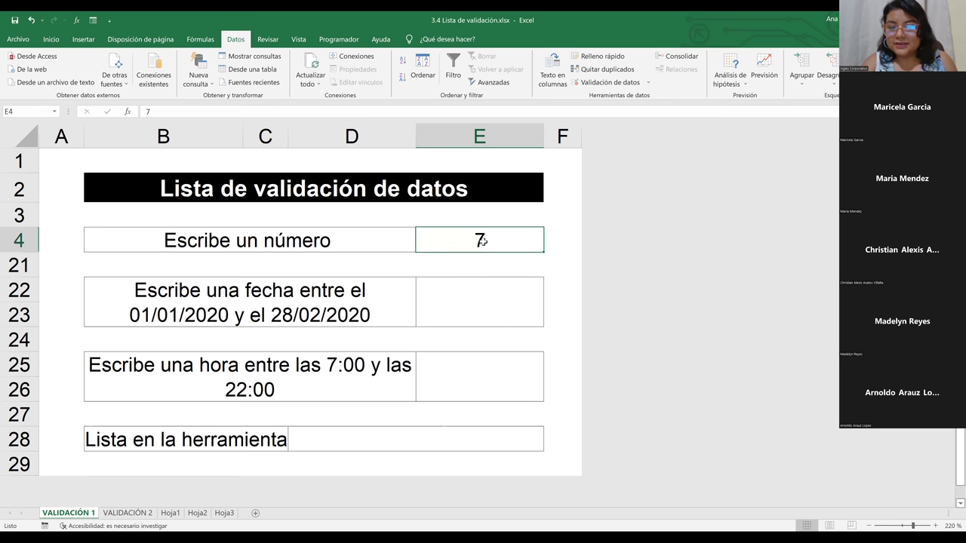
click(600, 83)
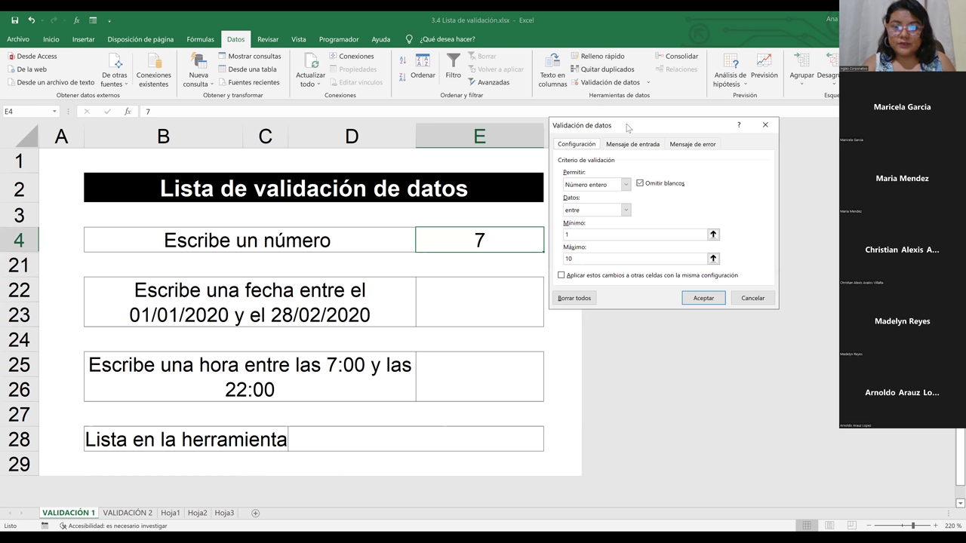
drag(626, 127, 617, 126)
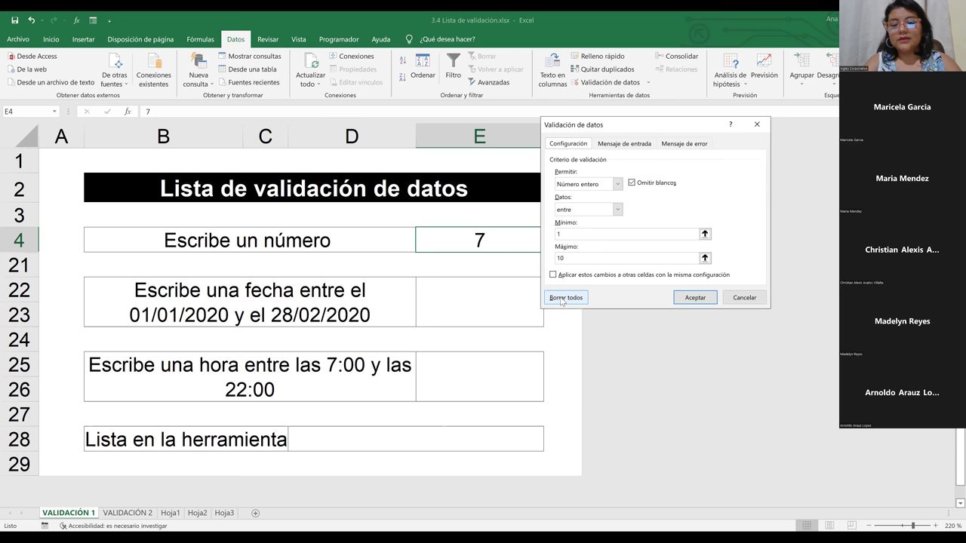
click(562, 299)
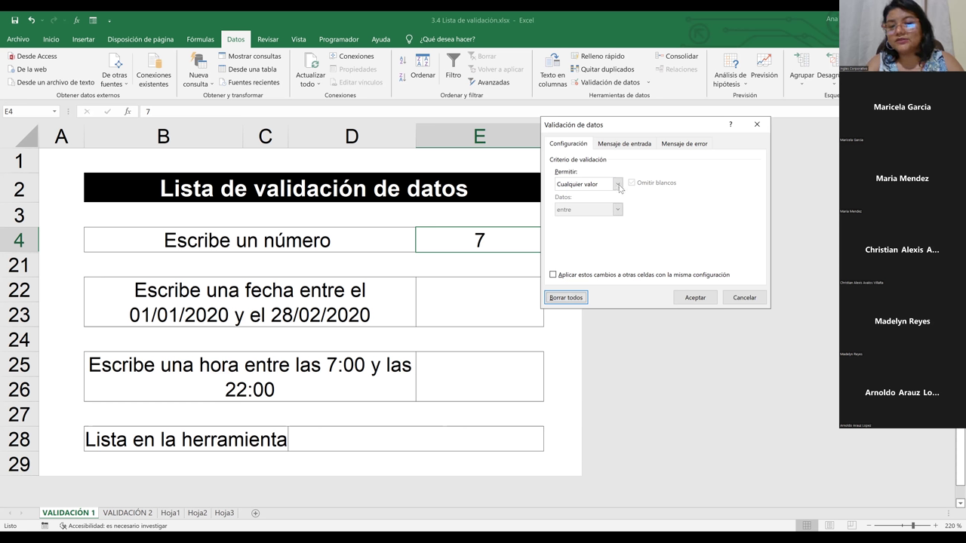
click(592, 184)
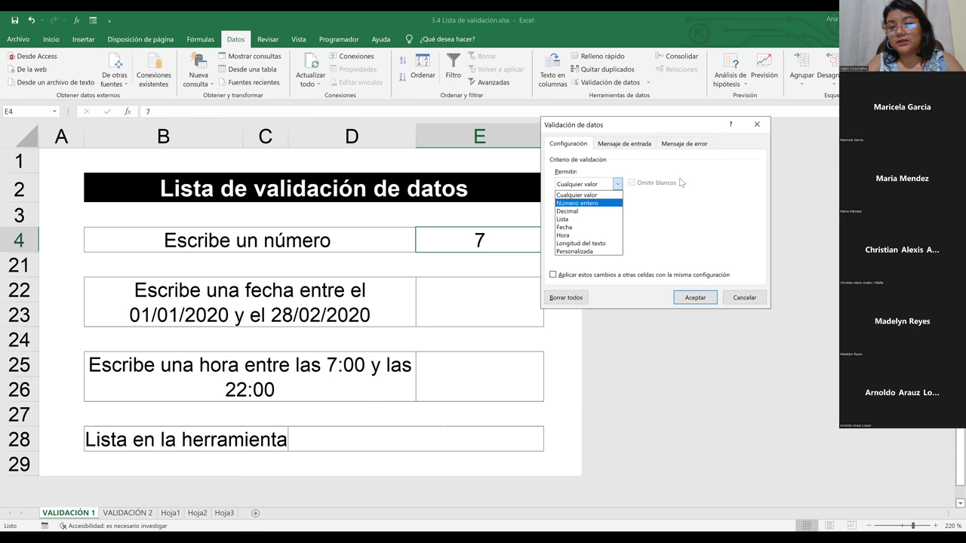
click(695, 299)
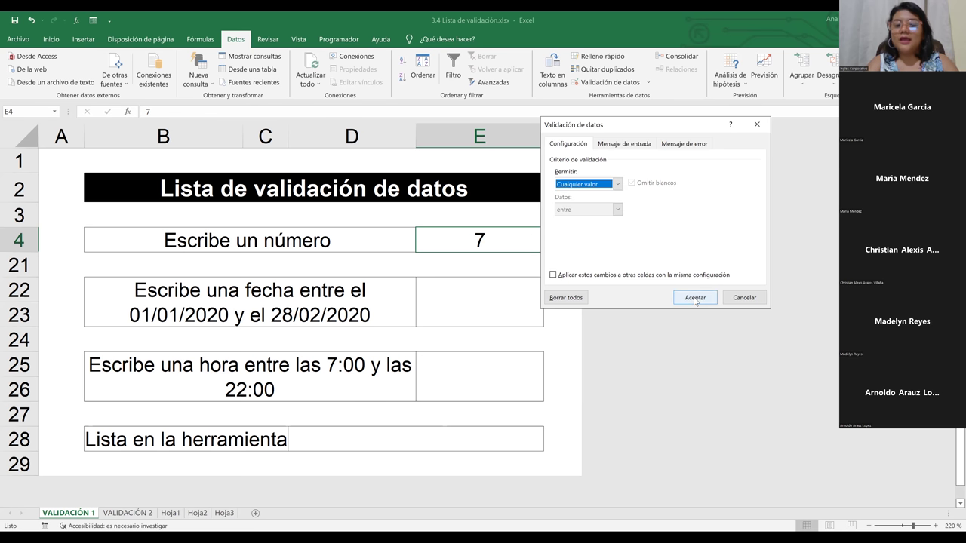
click(695, 298)
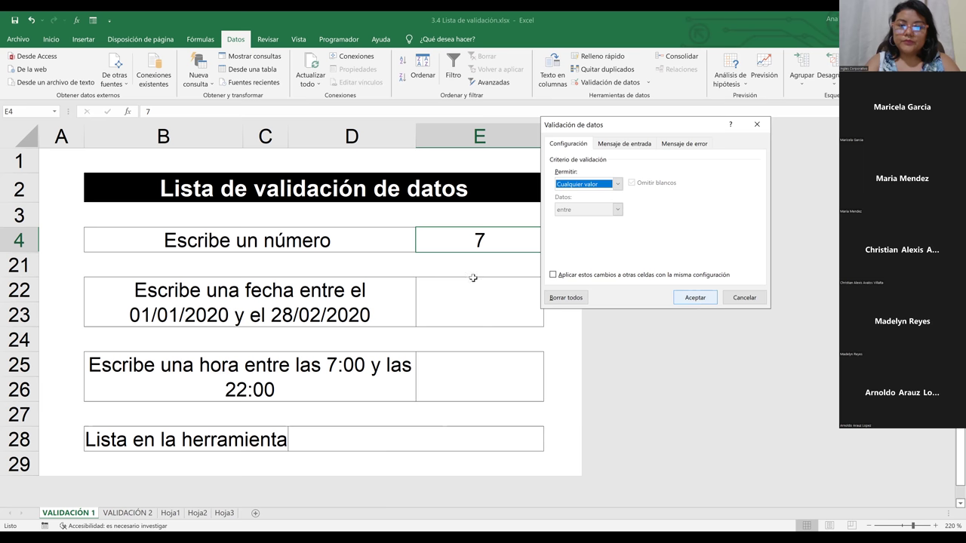
Test cell E4 without its validation rule by entering 100
click(473, 273)
click(487, 221)
click(485, 239)
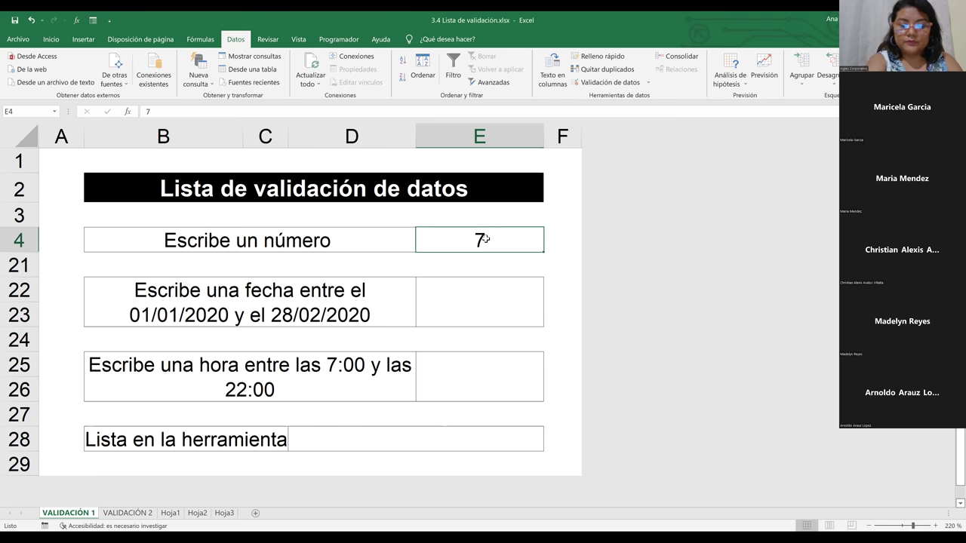
text(100)
key(Return)
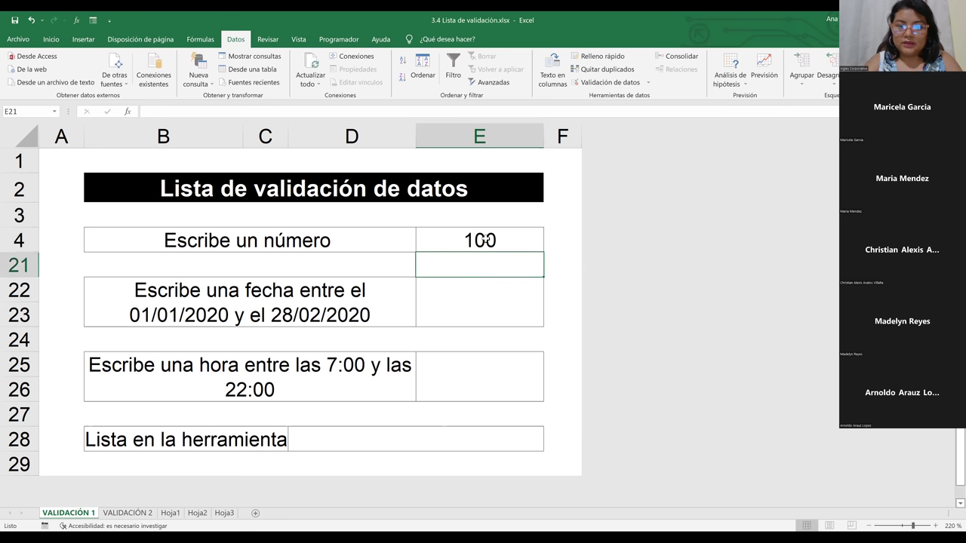
Replace the number in cell E4 with 0 as another test of unrestricted entry
click(483, 240)
text(1)
key(BackSpace)
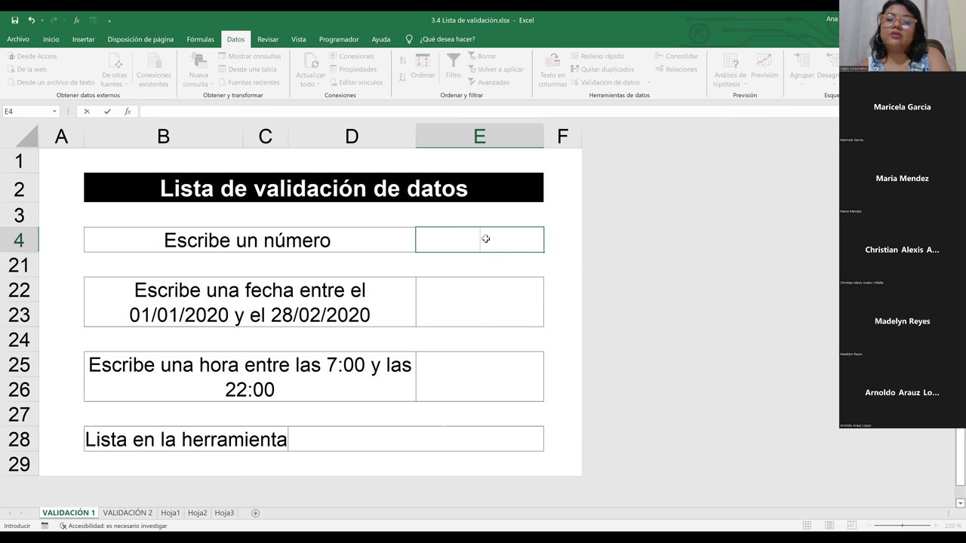
text(0)
key(Return)
Test cell E4 with the text hjhjhbjkhbk, and empty the cell
click(484, 240)
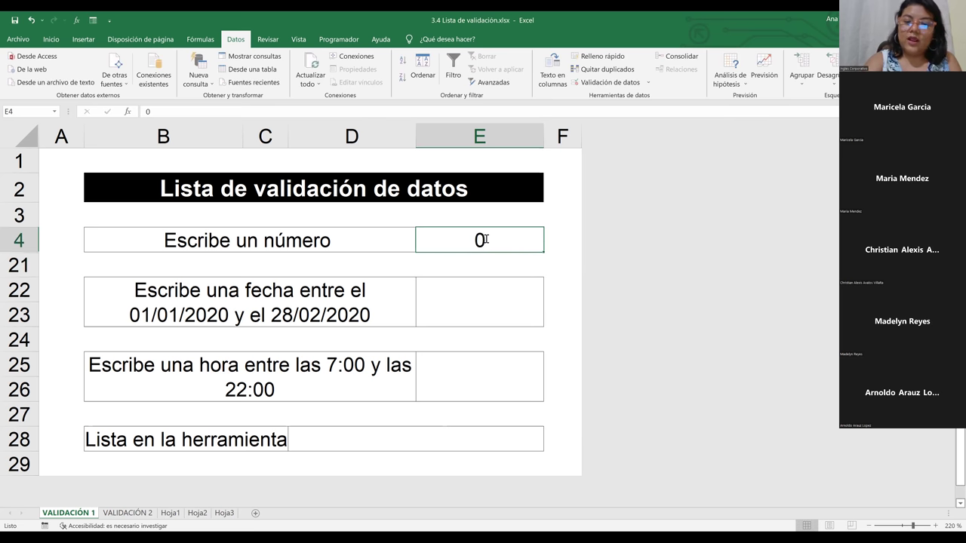
text(hjhjhbjkhbk)
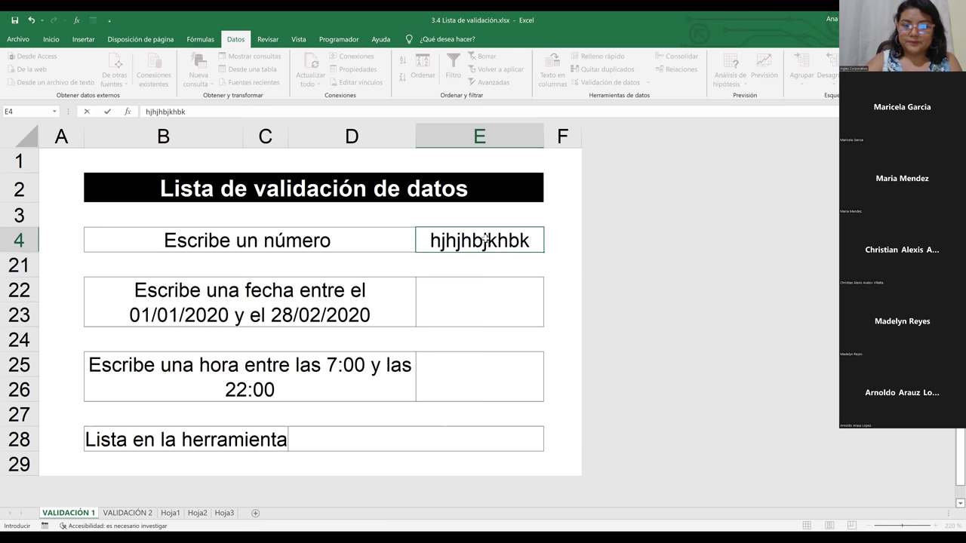
key(ctrl+Return)
key(Delete)
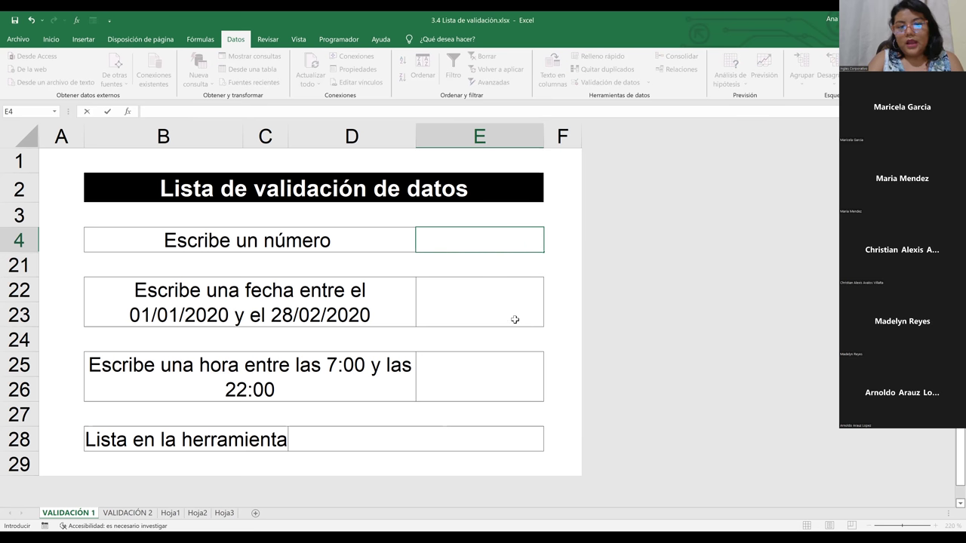
click(515, 320)
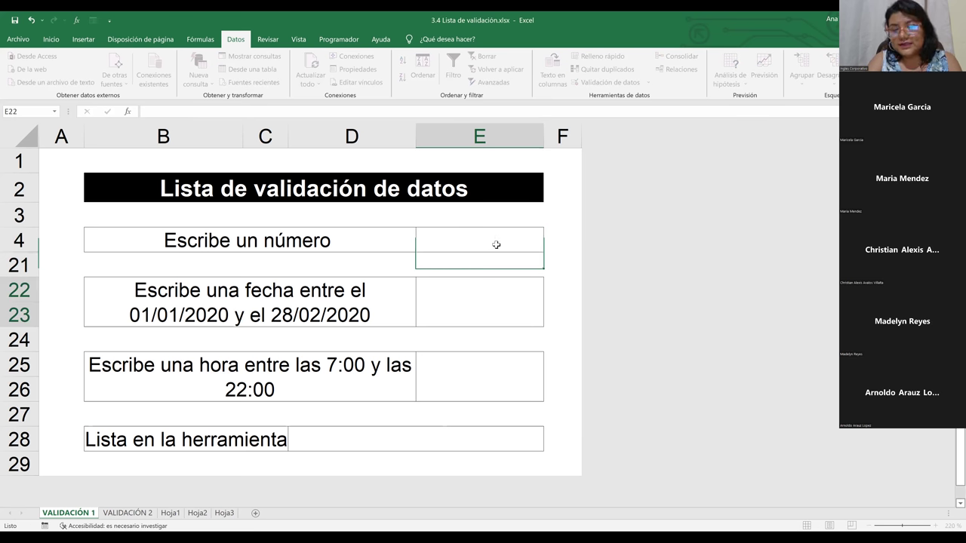
Start a new data validation rule on the empty cell E4 that allows only Número entero values
click(495, 245)
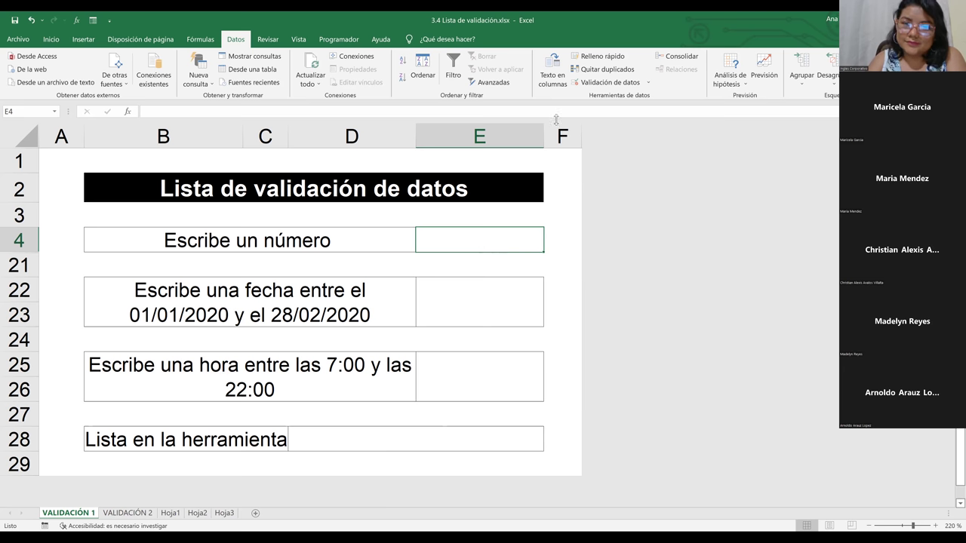
click(603, 88)
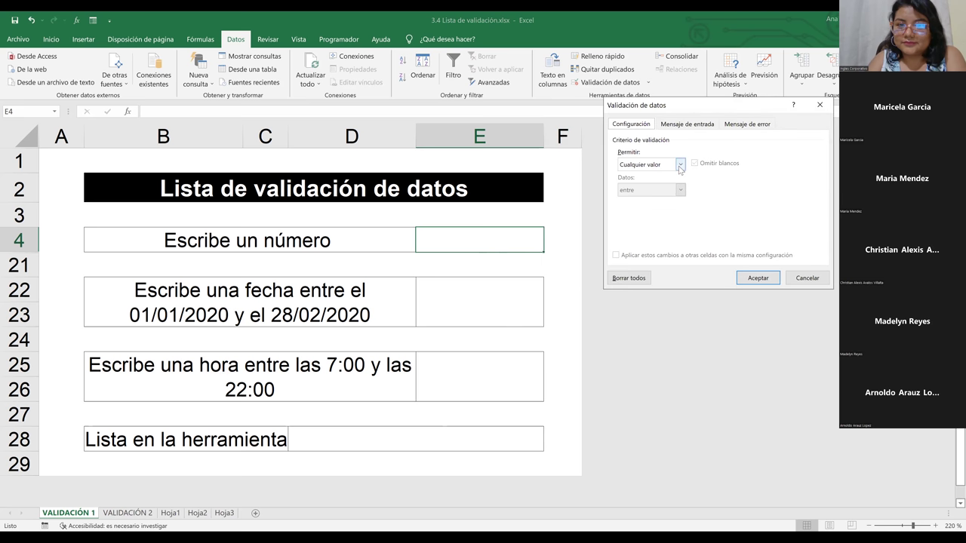
click(680, 164)
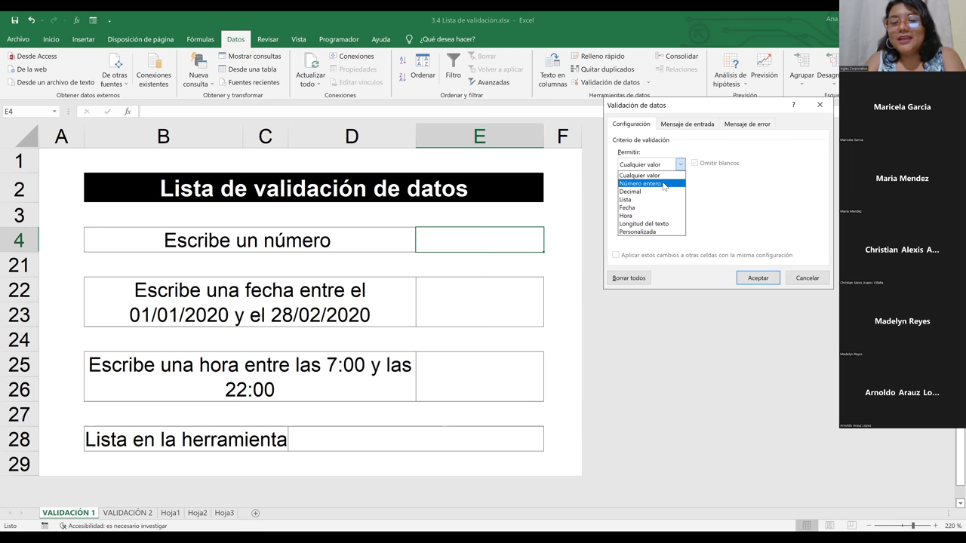
click(663, 183)
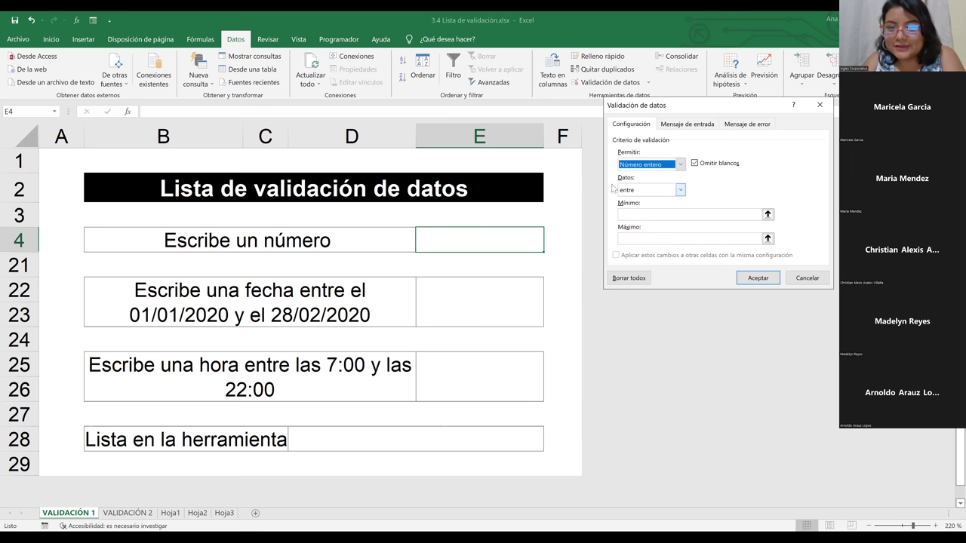
Review the comparison criteria available for E4's whole-number rule, from entre to menor o igual que
click(679, 191)
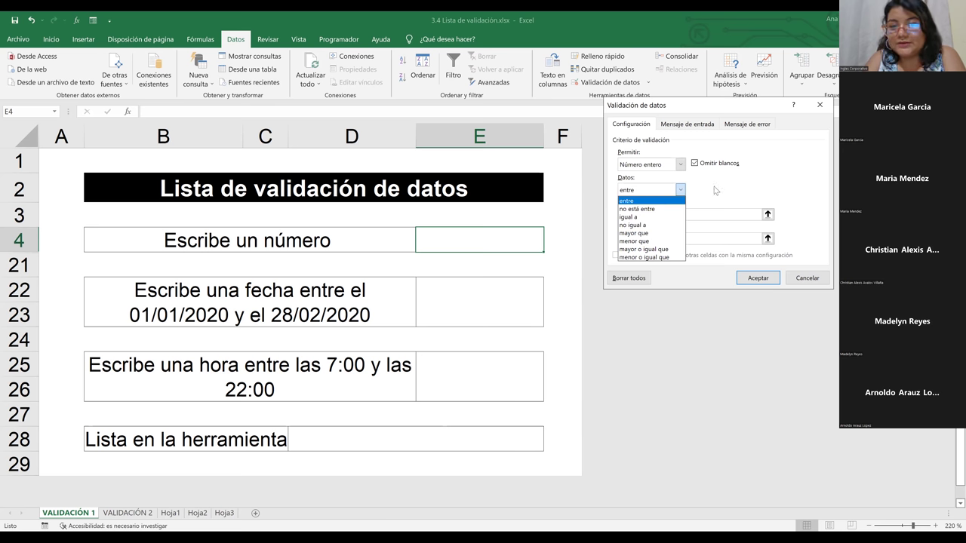
click(661, 163)
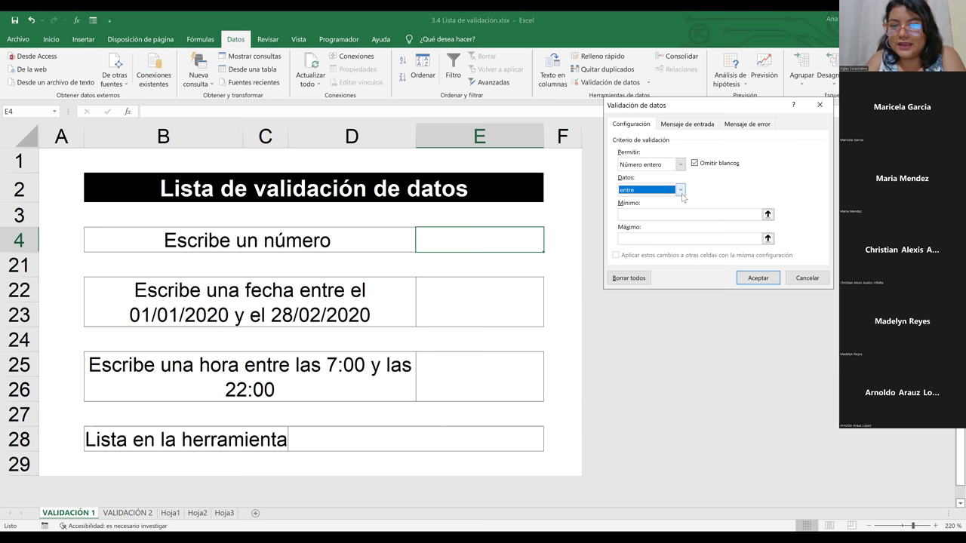
key(alt+Down)
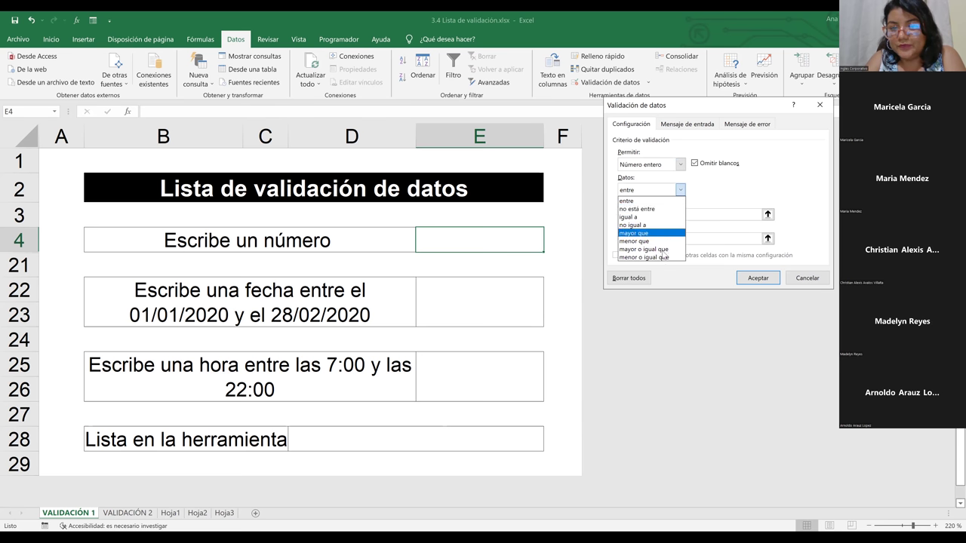
key(Up)
key(Up)
key(Up)
key(Up)
key(Up)
key(Up)
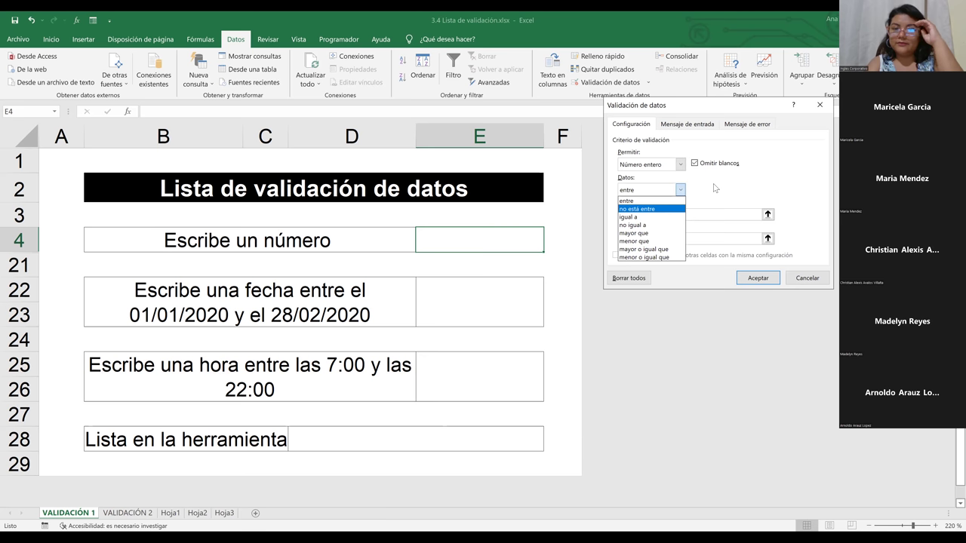
Try Cualquier valor and Decimal as the allowed type for E4, and return to Número entero
click(680, 164)
key(alt+Down)
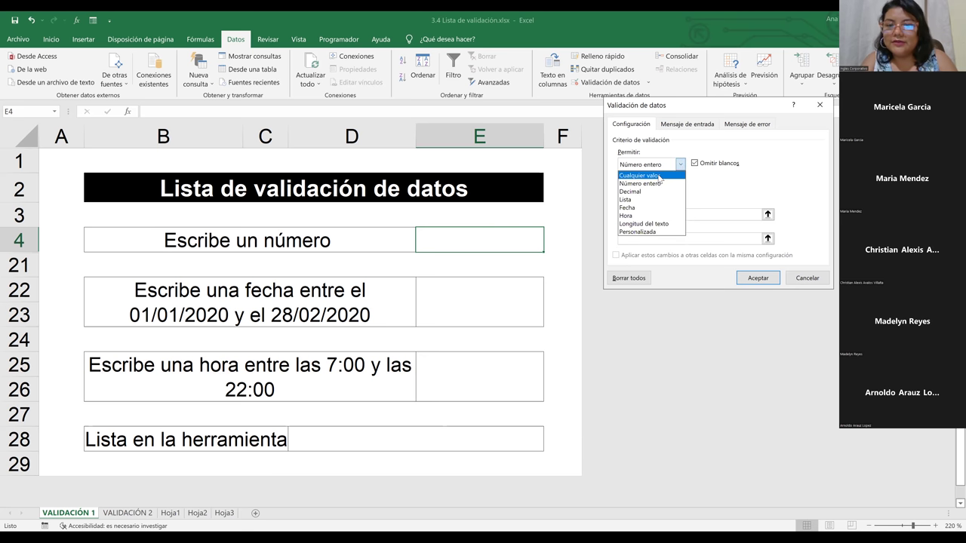
key(Return)
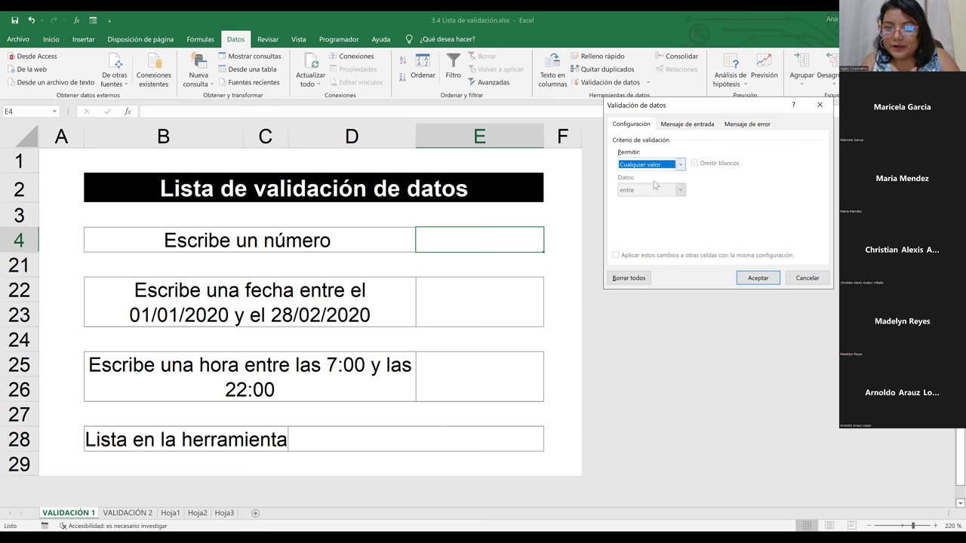
key(alt+Down)
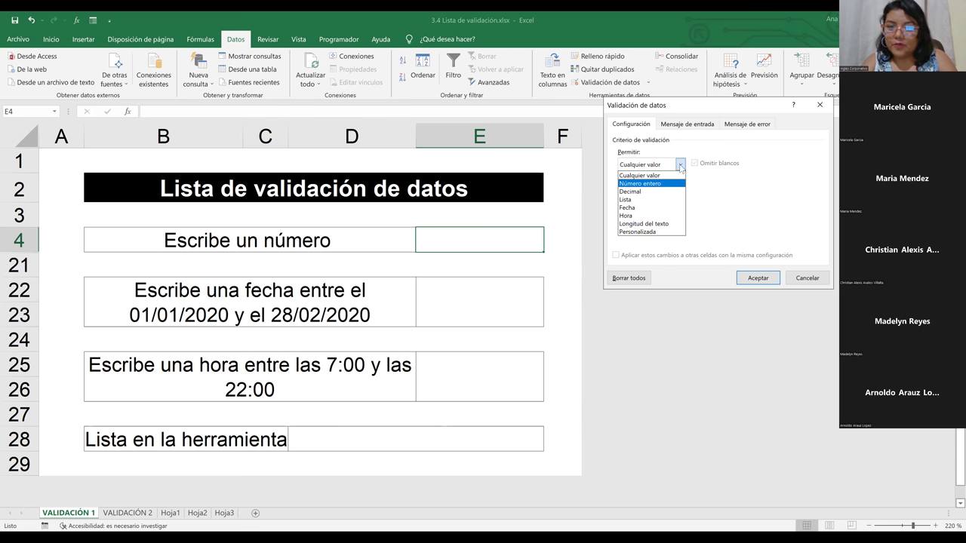
key(Return)
key(Down)
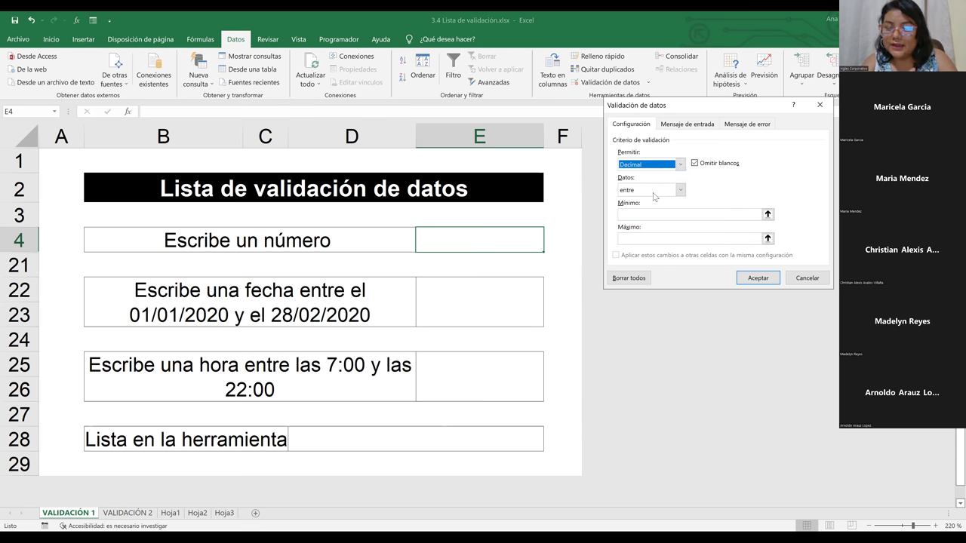
click(680, 166)
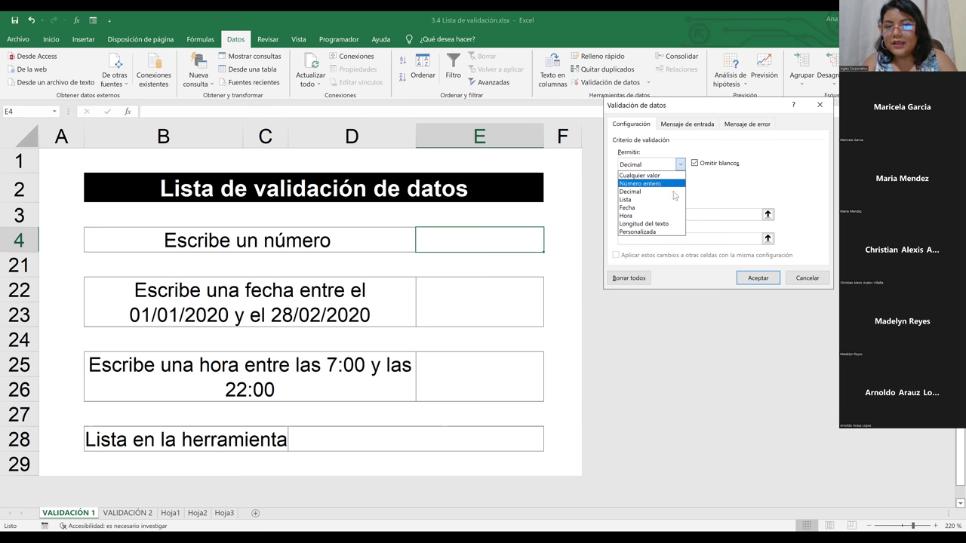
click(677, 186)
Try the comparison criteria no igual a and igual a for E4's whole-number rule
click(677, 191)
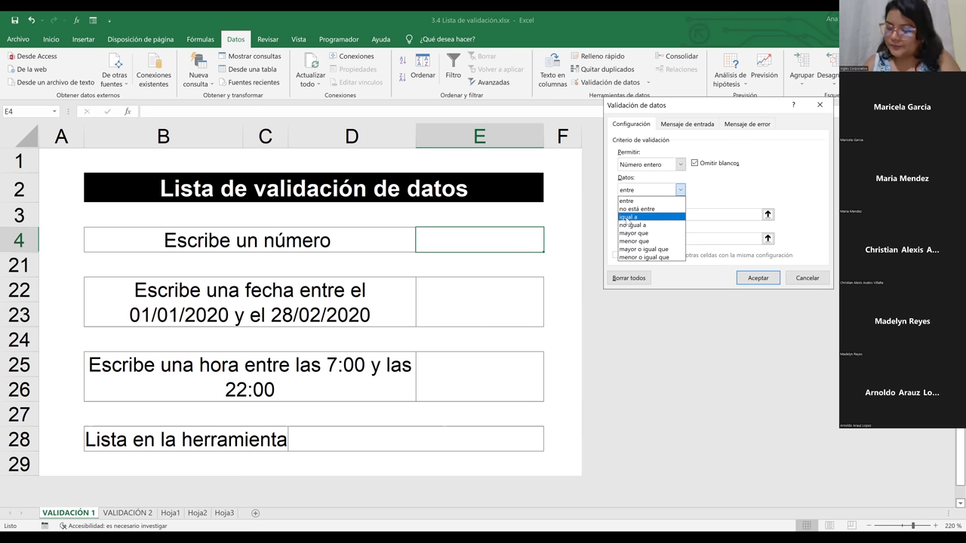
click(628, 224)
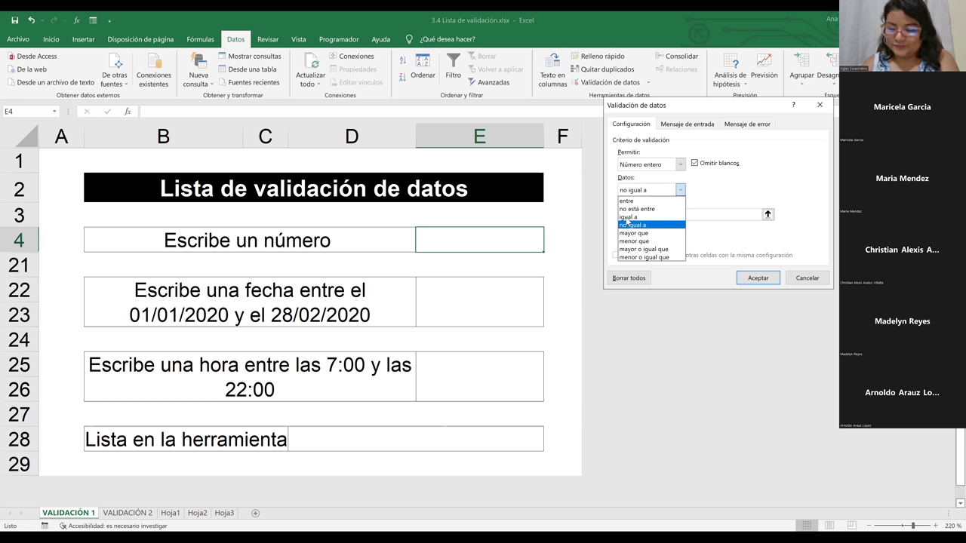
click(628, 218)
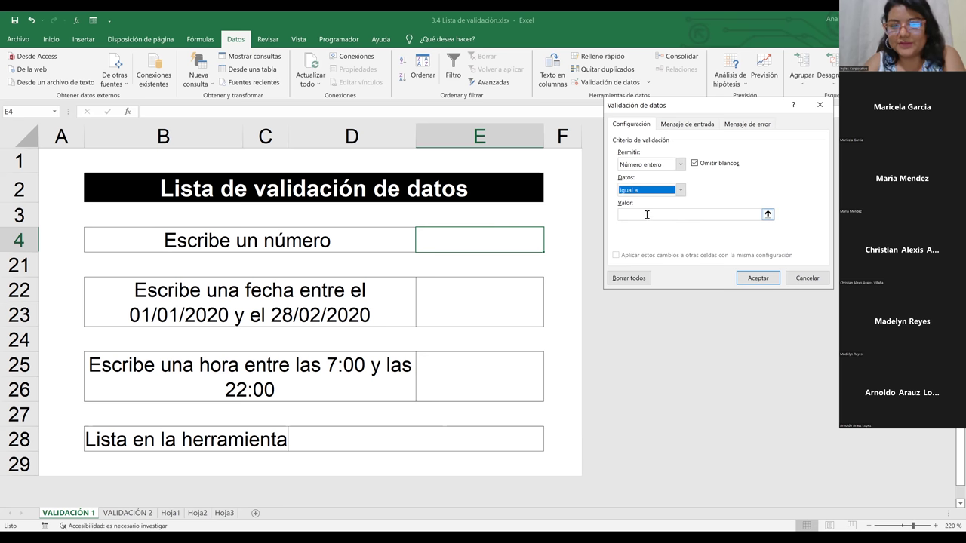
click(647, 215)
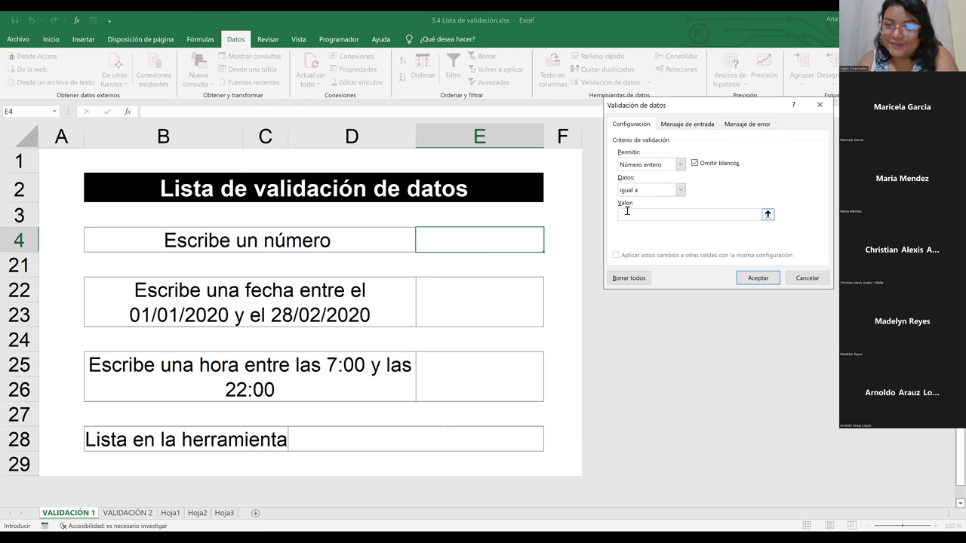
Set E4's whole-number rule to mayor o igual que with a minimum of 1, and apply it
click(679, 190)
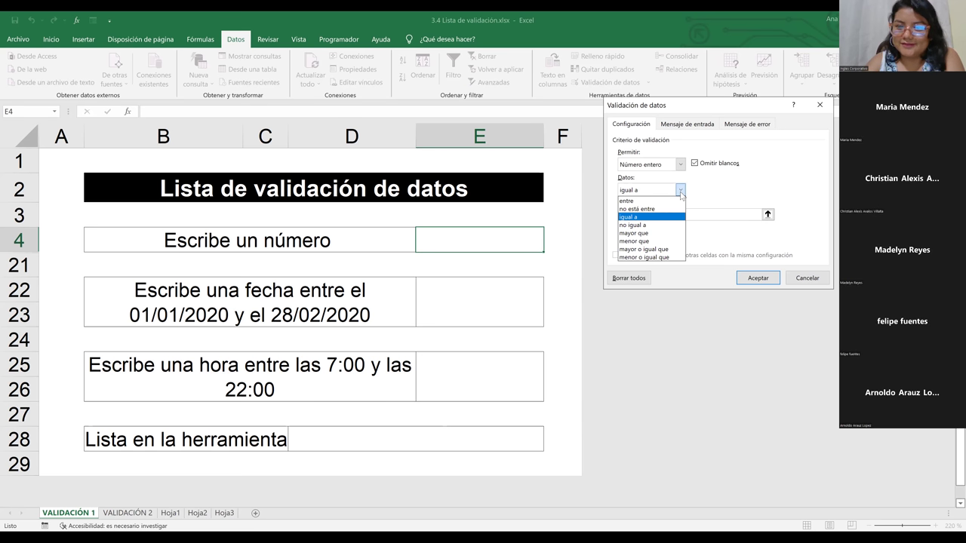
click(657, 250)
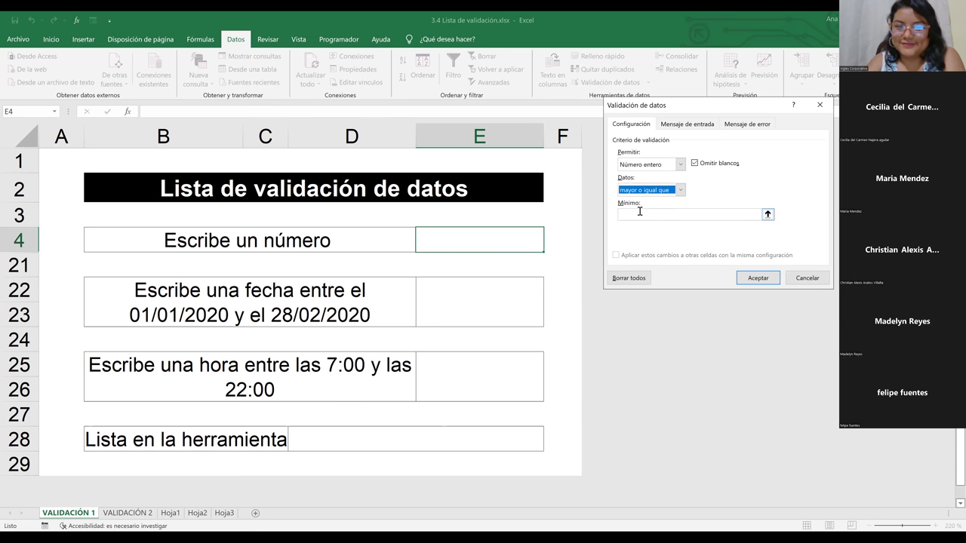
text(1)
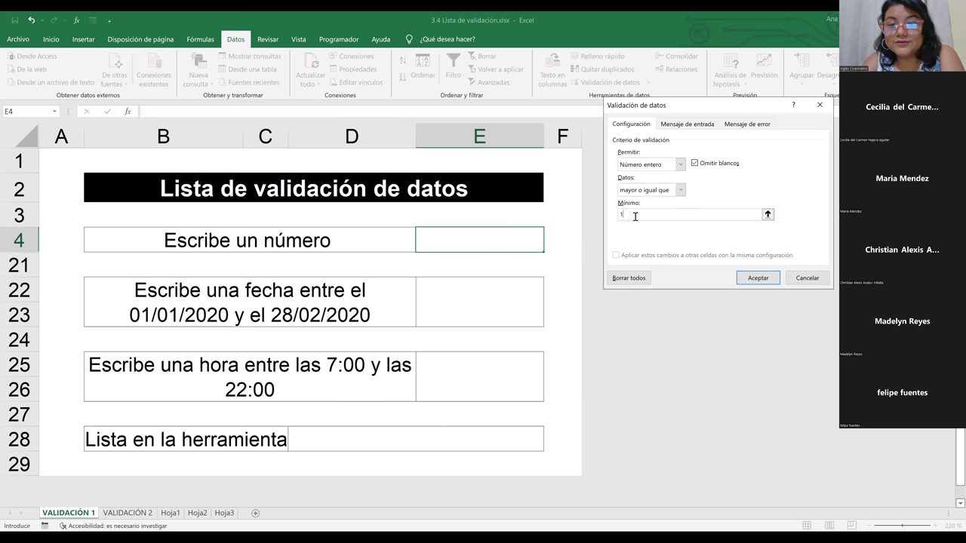
click(756, 279)
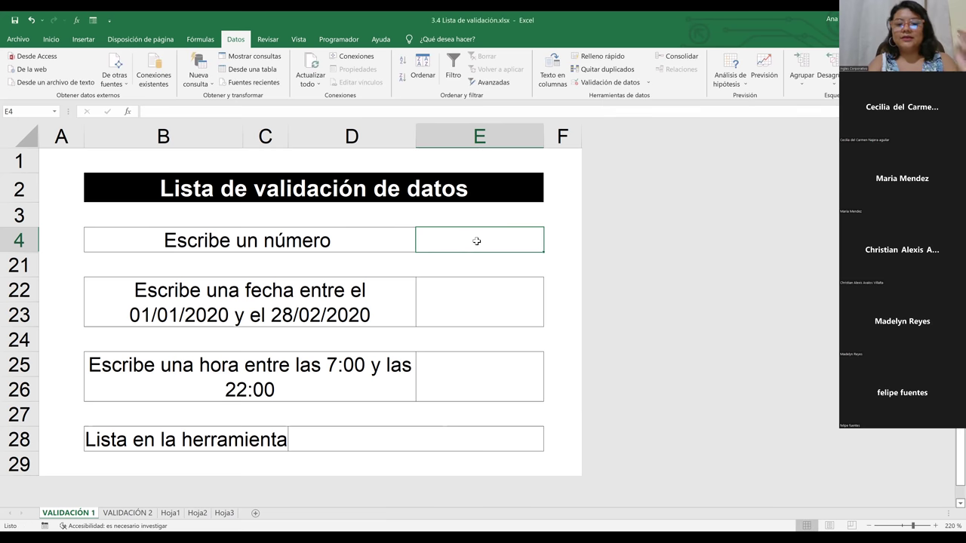
Test E4's whole-number rule by entering 1 and then 1000
text(1)
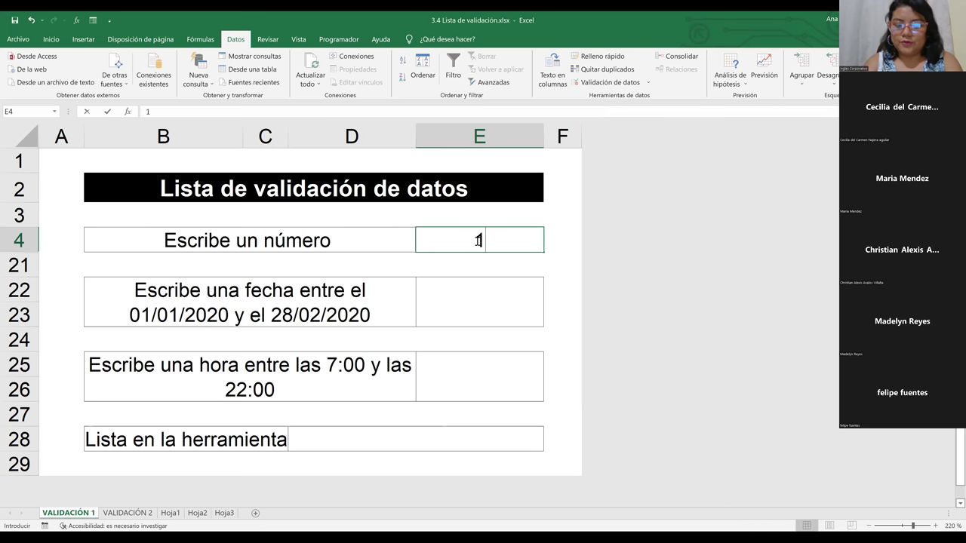
key(Return)
click(476, 240)
text(100)
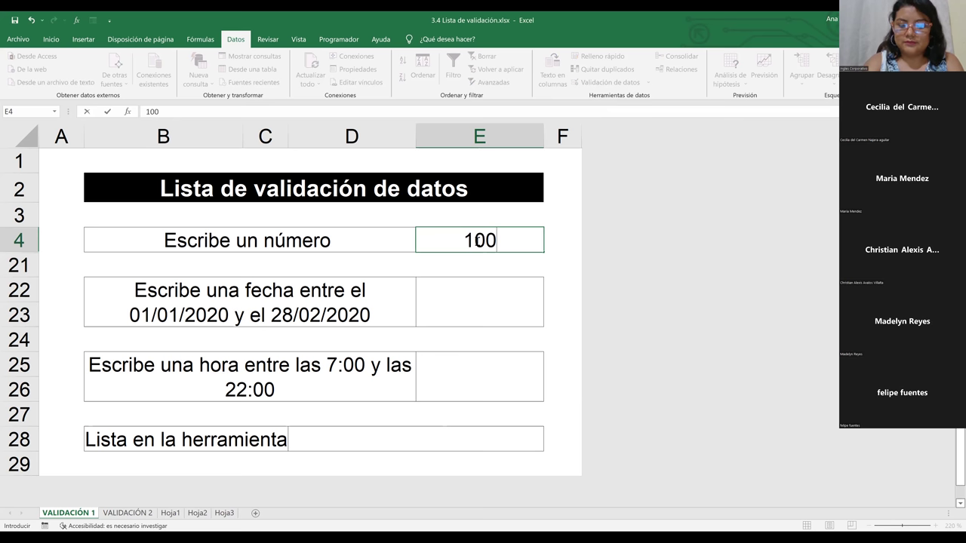
text(0)
key(Return)
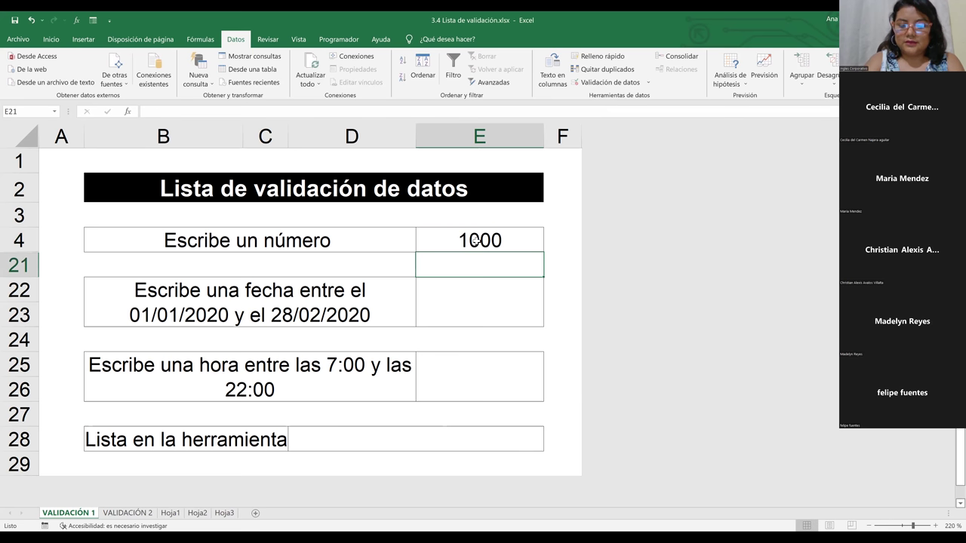
Clear E4, try the negative value -1, and choose to retry the entry
click(476, 240)
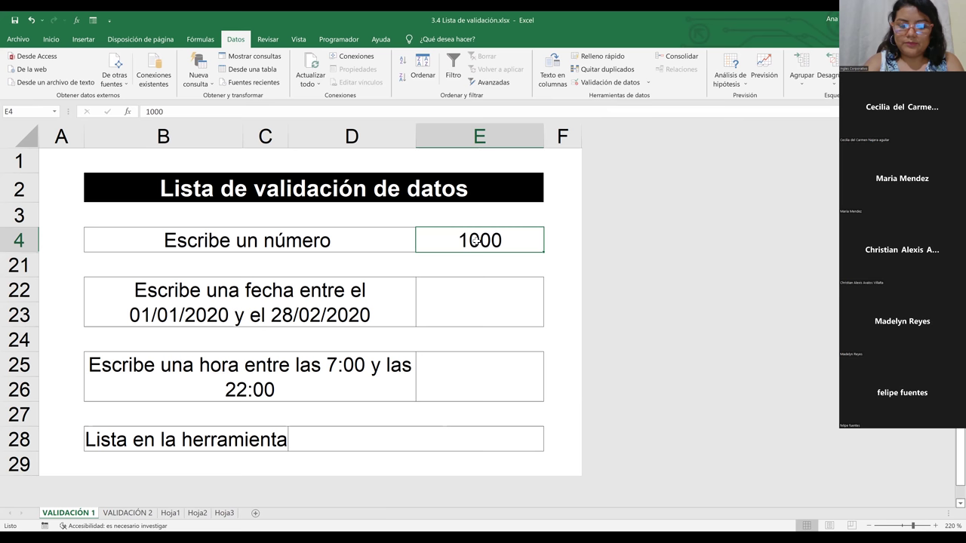
key(BackSpace)
text(-1)
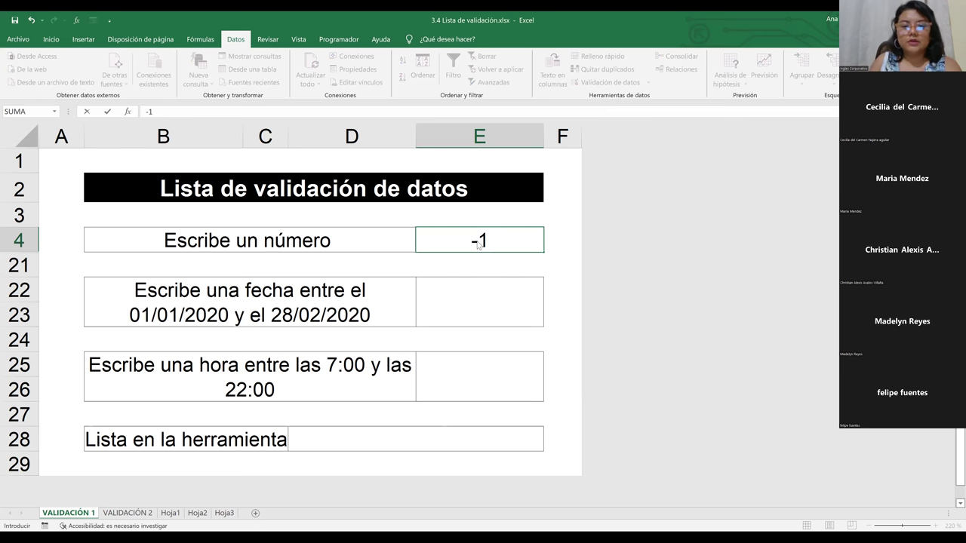
key(Return)
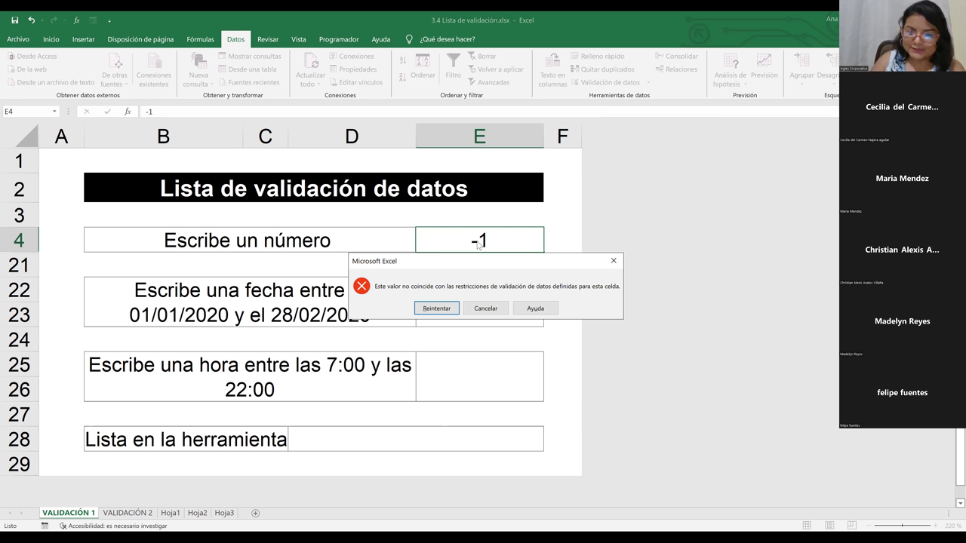
click(441, 308)
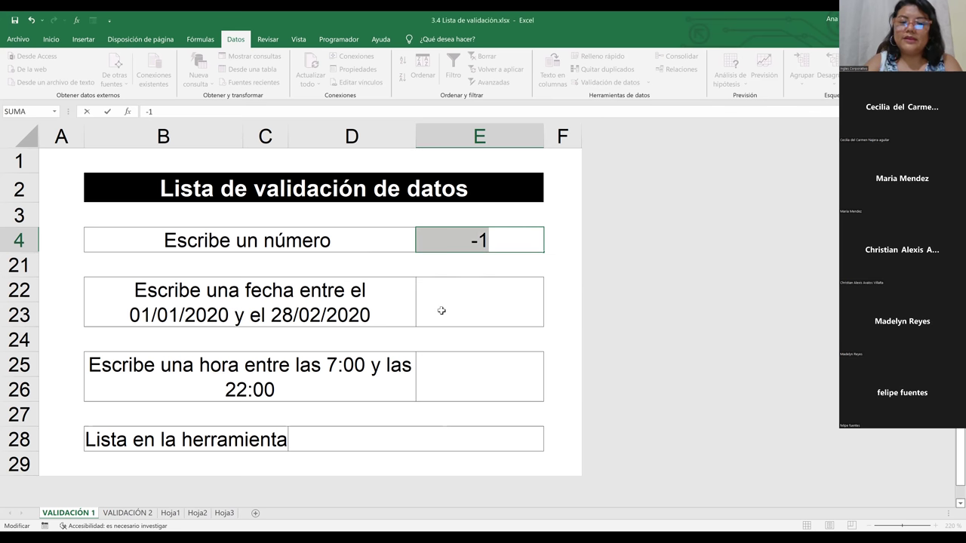
Try 0 in E4, and enter 8 in its place
key(BackSpace)
text(0)
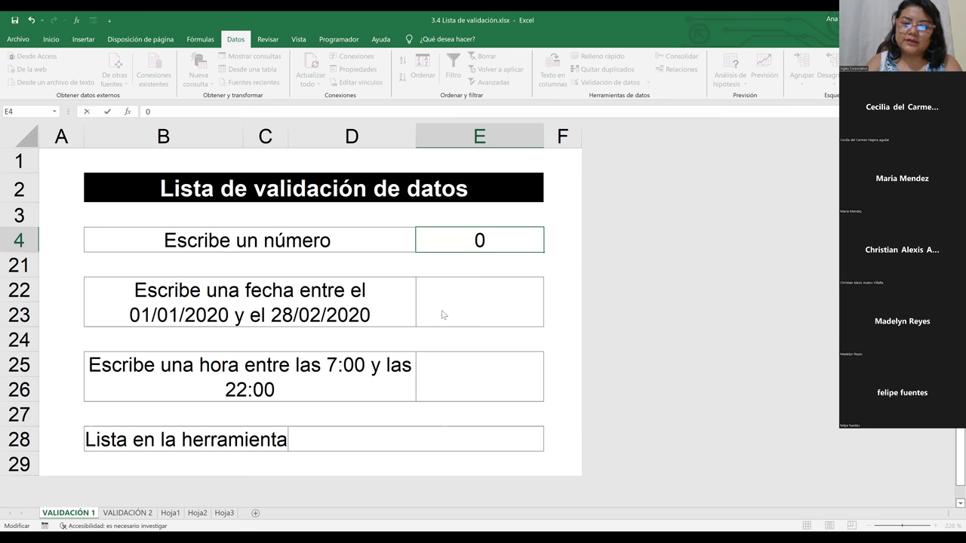
key(Return)
click(436, 309)
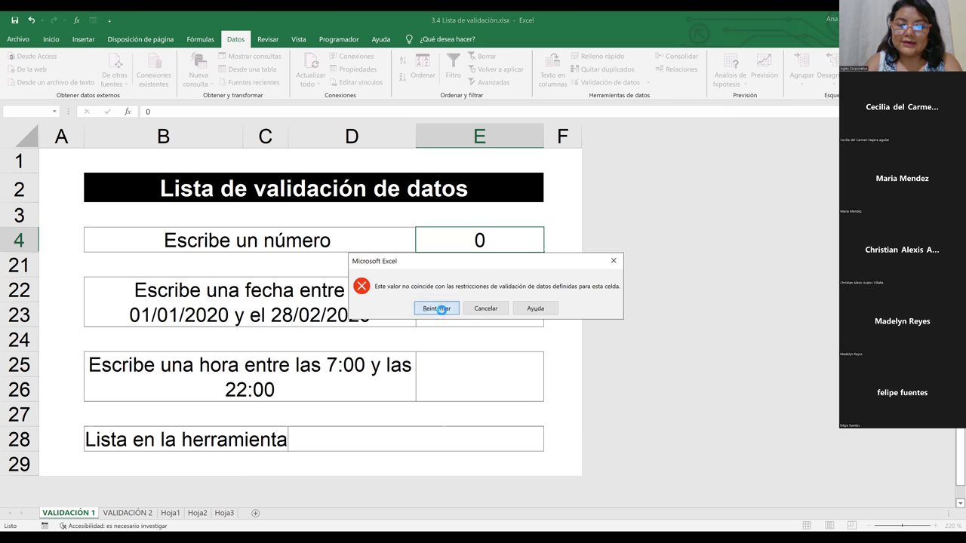
text(8)
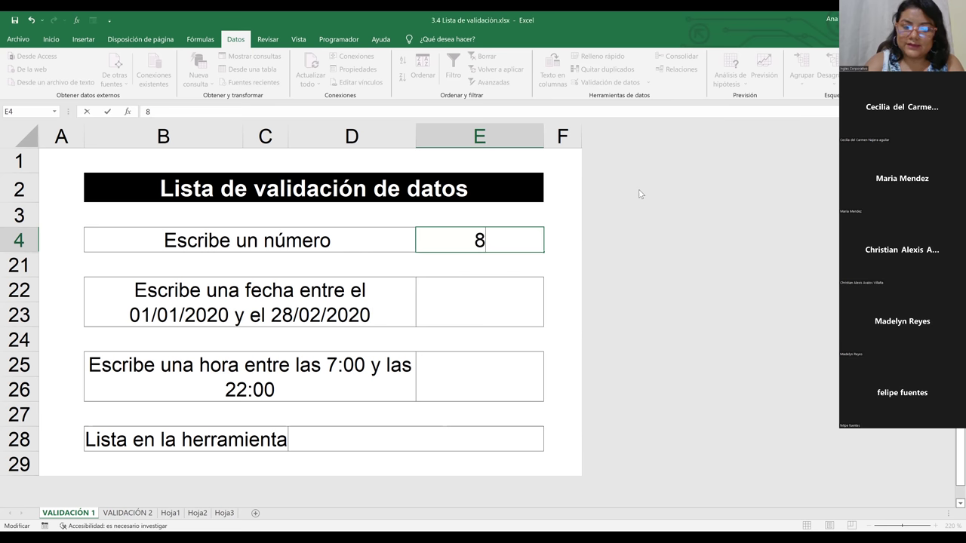
key(Return)
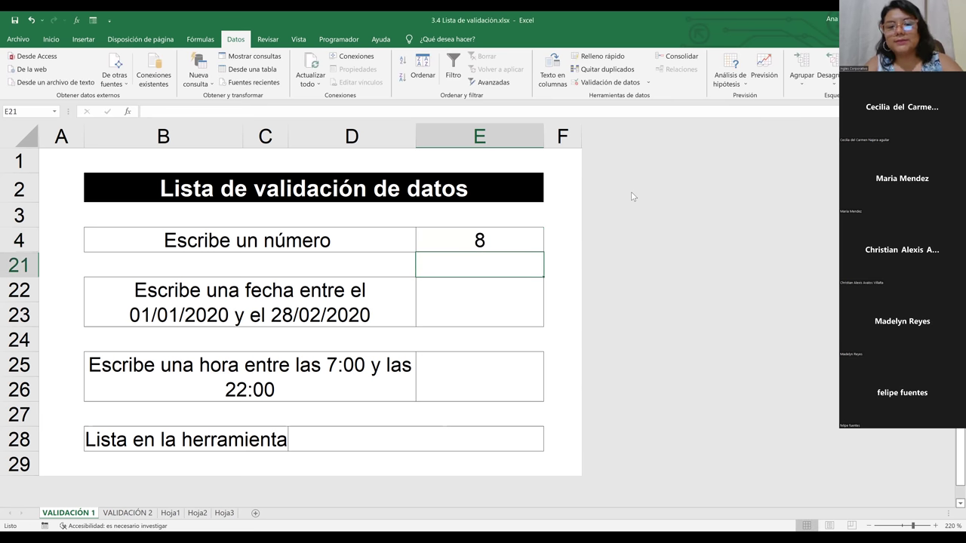
click(480, 244)
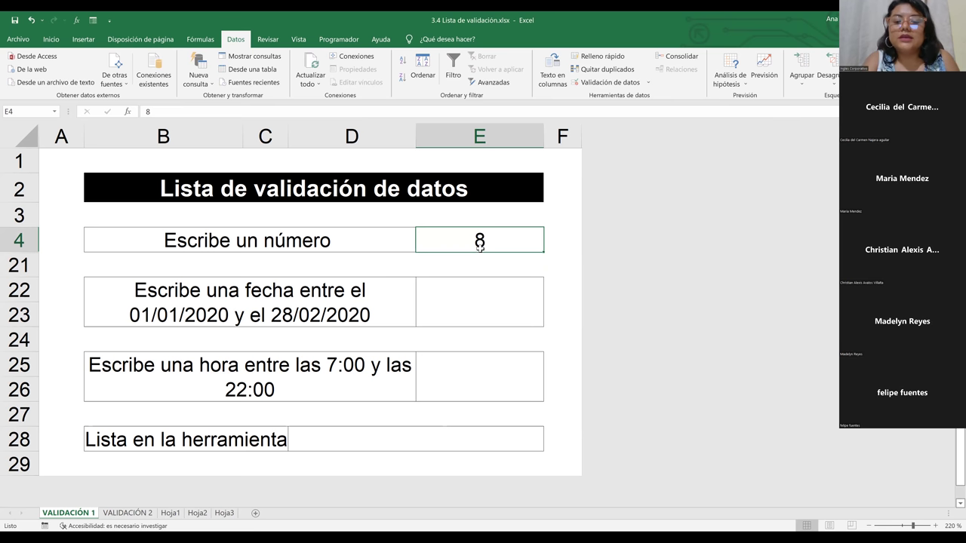
click(495, 264)
click(483, 242)
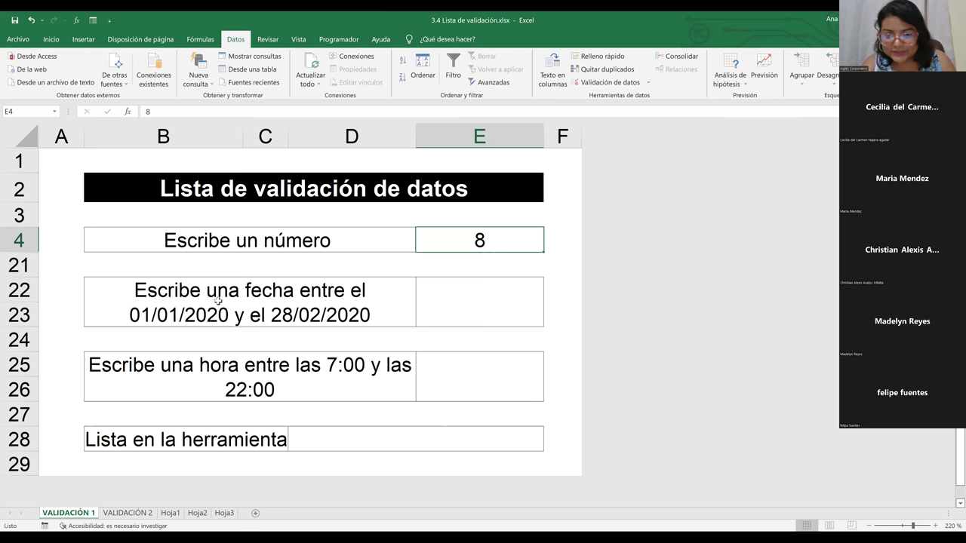
Start a data validation rule for E22 that allows Fecha with the criterion entre
key(Down)
key(Down)
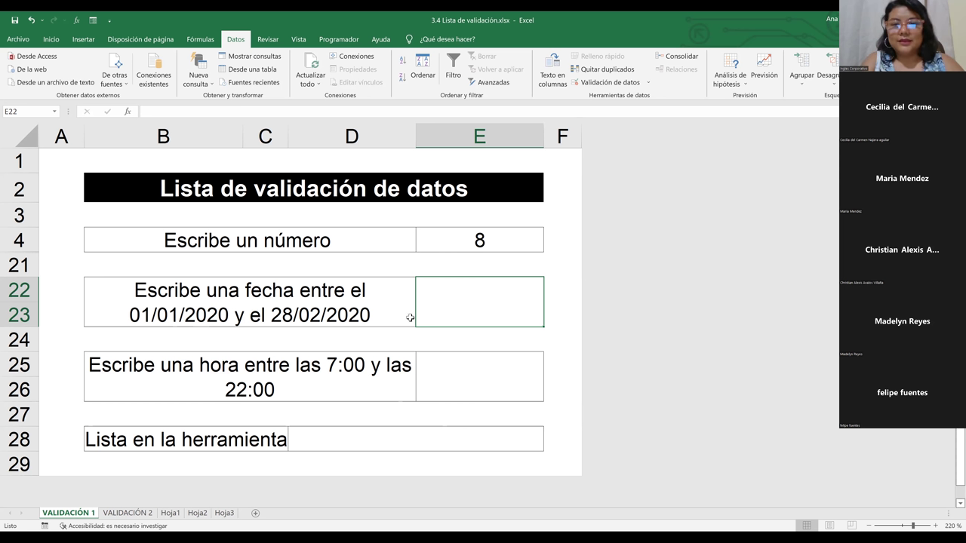
click(612, 85)
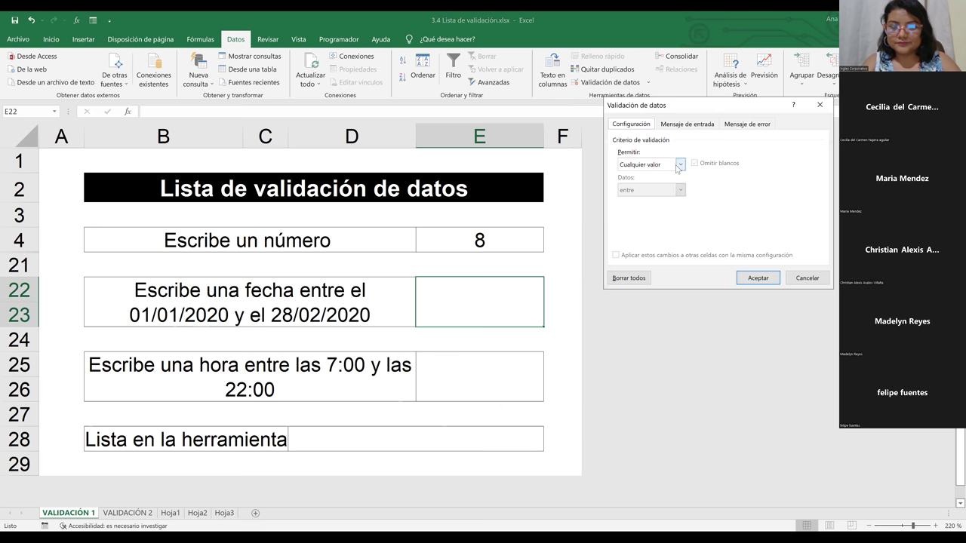
click(680, 166)
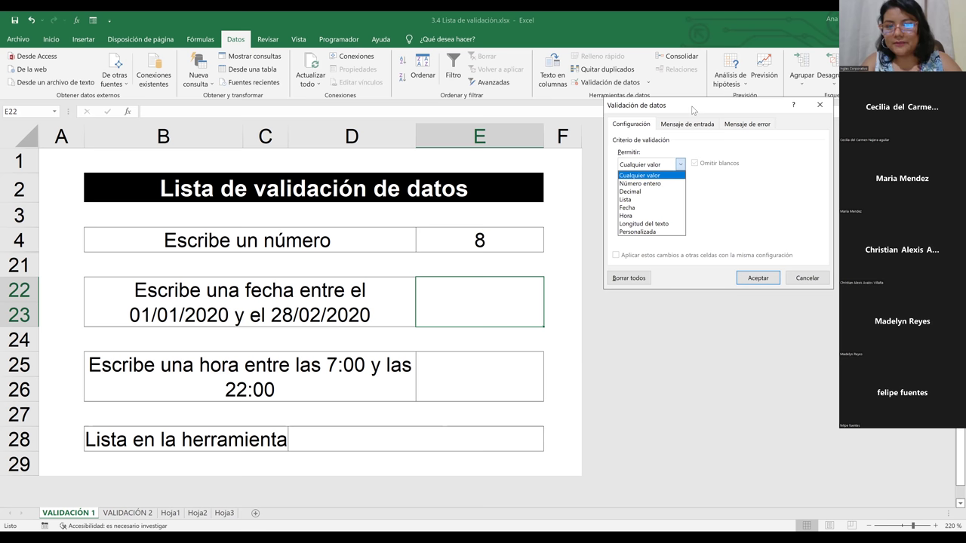
click(670, 178)
click(670, 179)
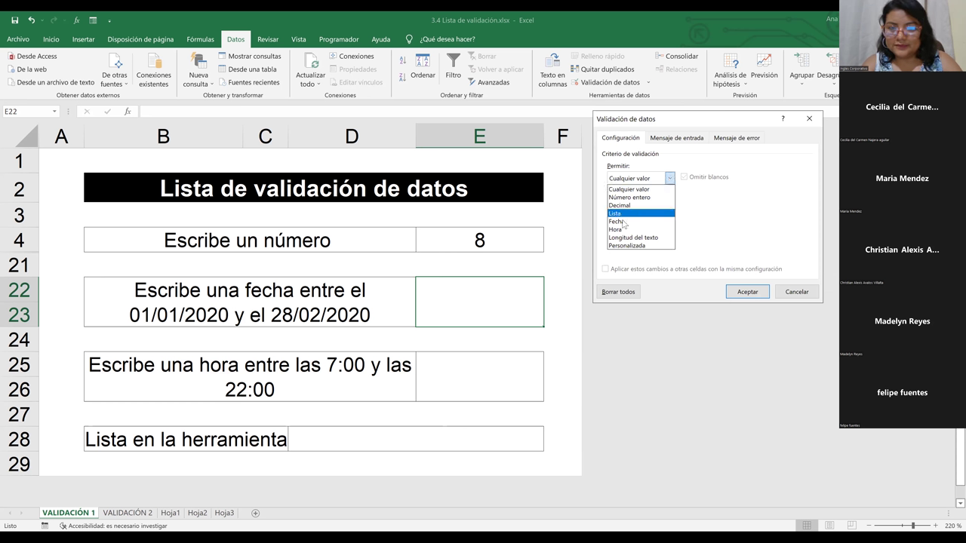
key(Return)
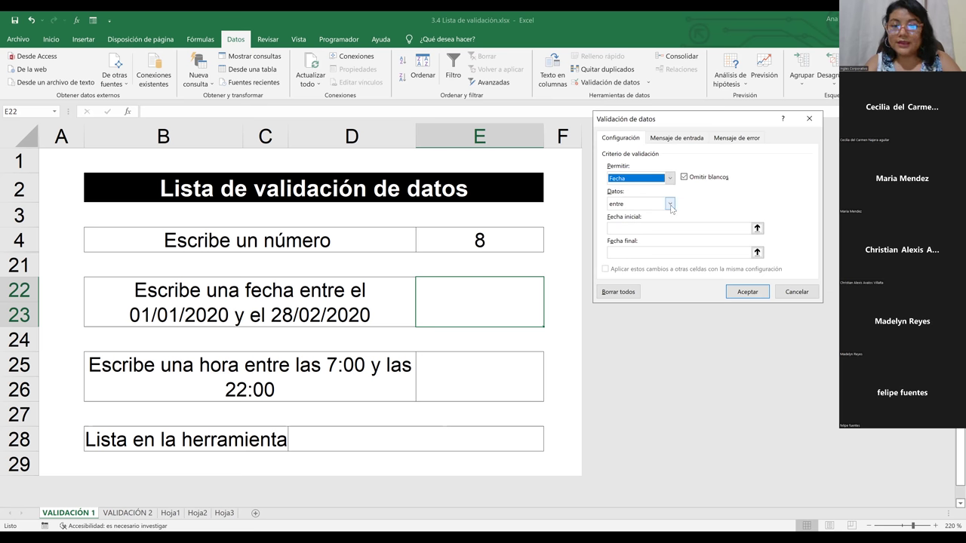
click(669, 203)
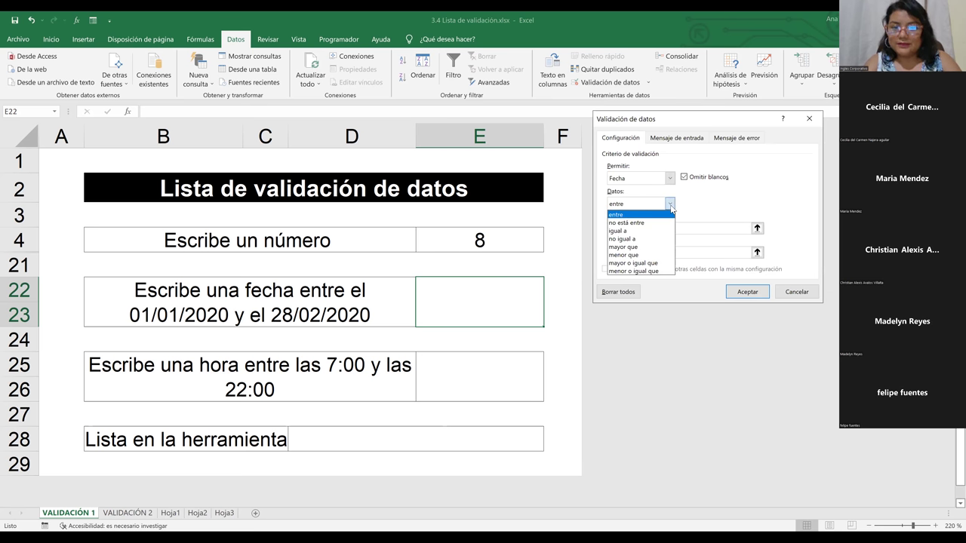
click(671, 206)
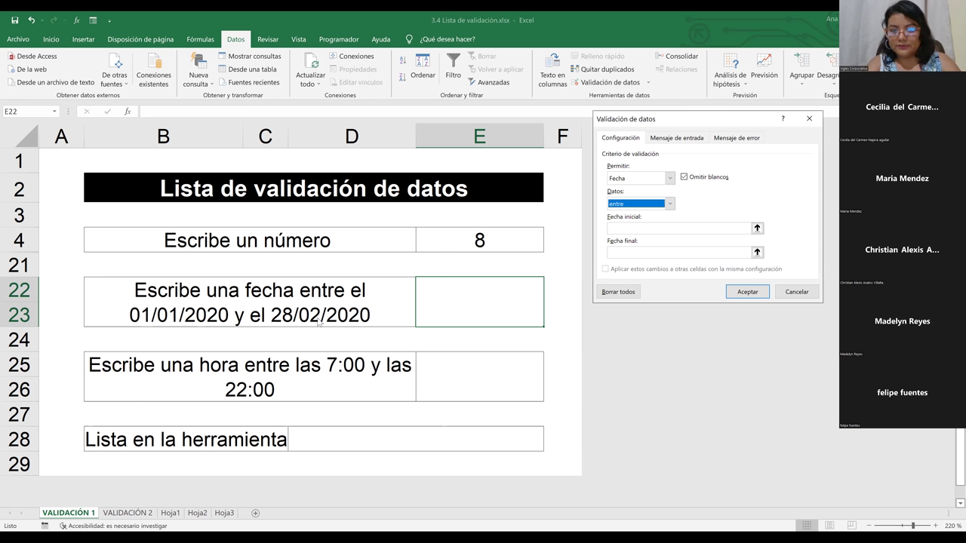
Set E22's date rule to start on 1/1/2020 and end on 28/2/2020, and apply it
click(634, 231)
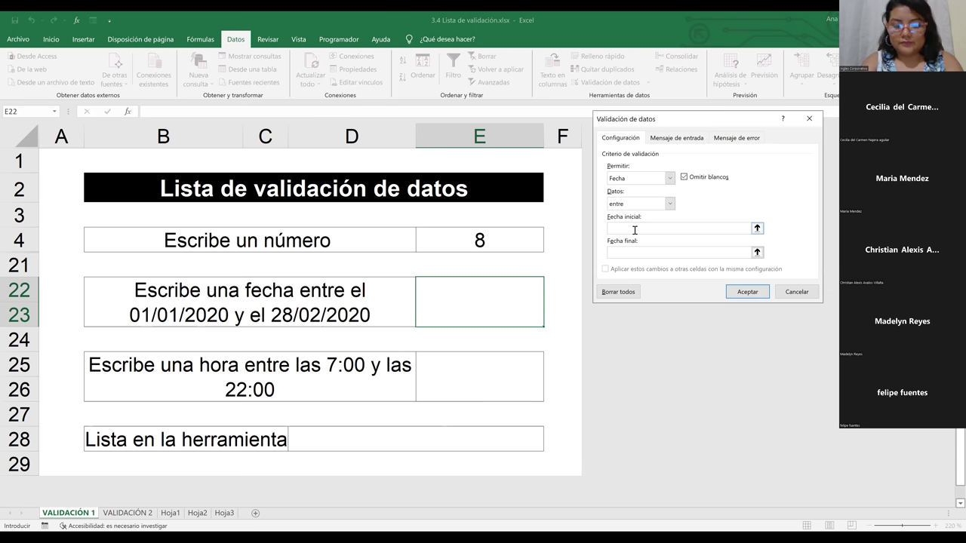
text(1)
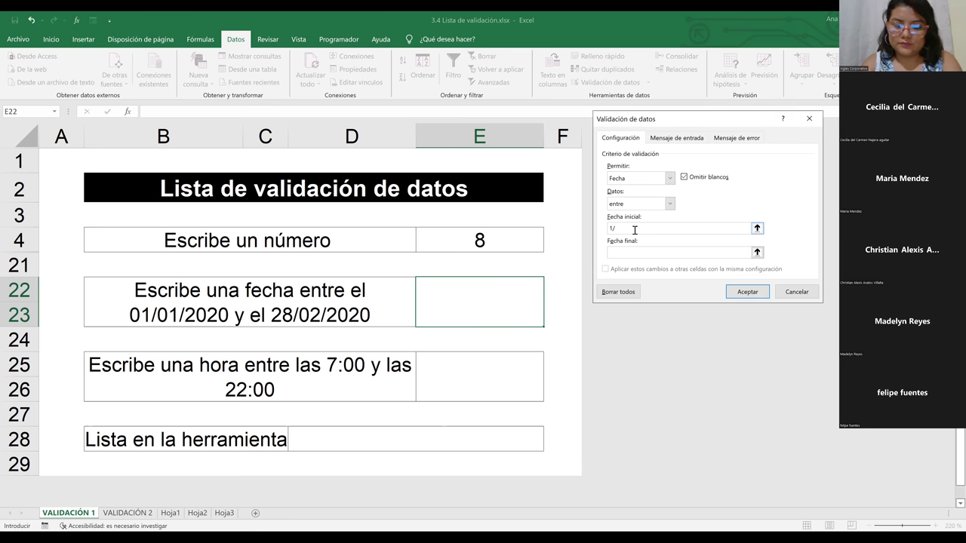
text(/18)
key(BackSpace)
text(/202)
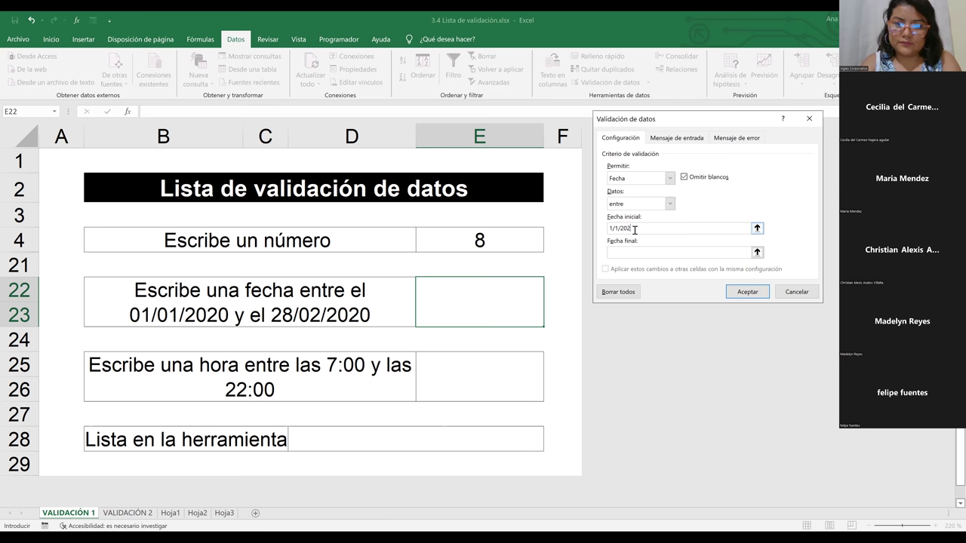
text(2)
click(640, 252)
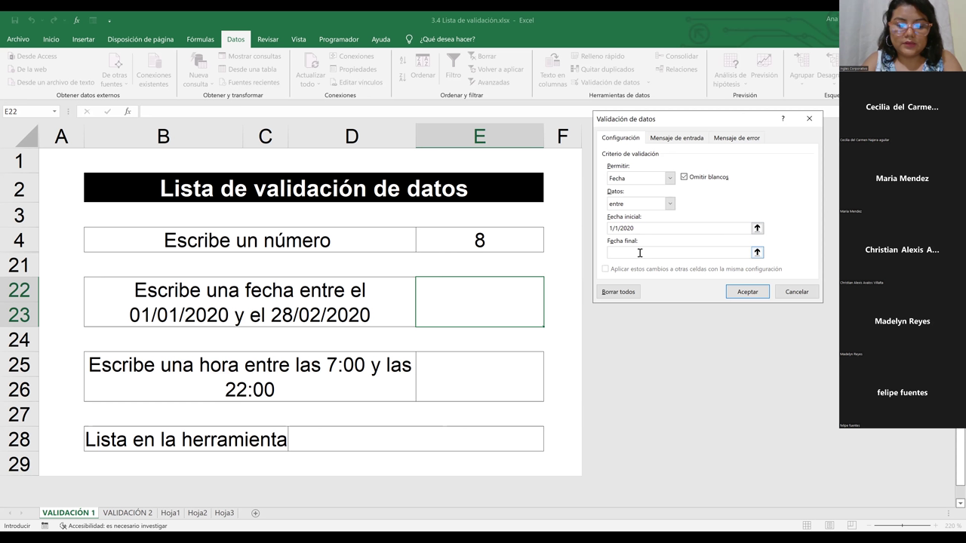
text(28)
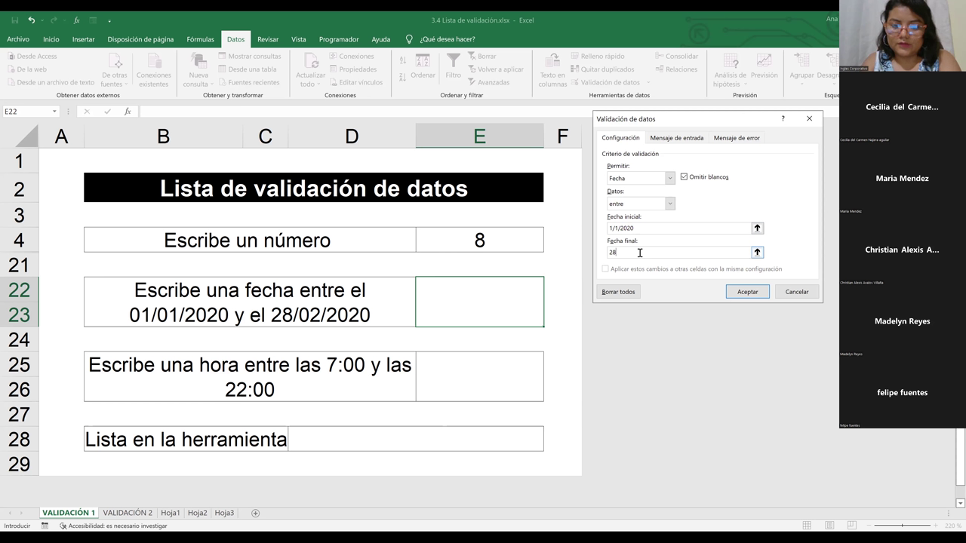
text(/2/20)
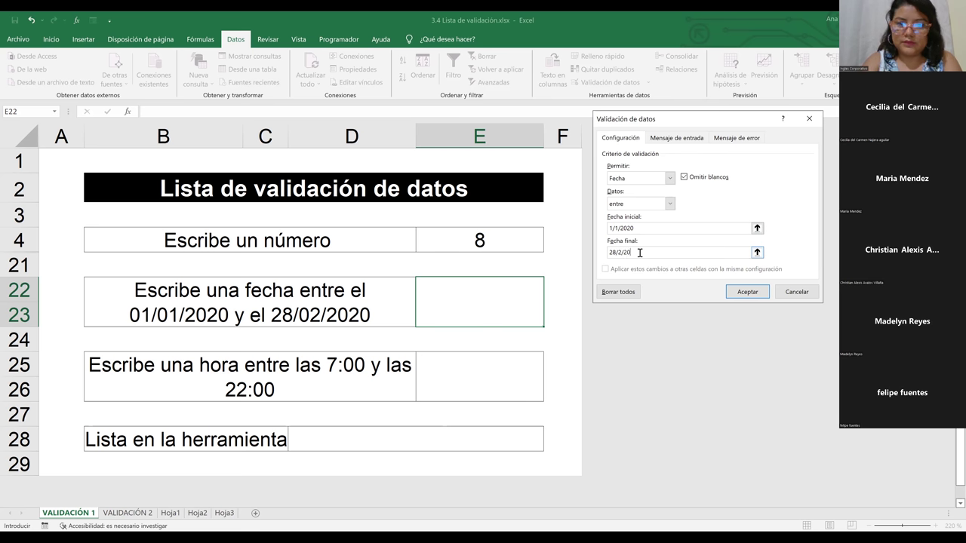
text(20)
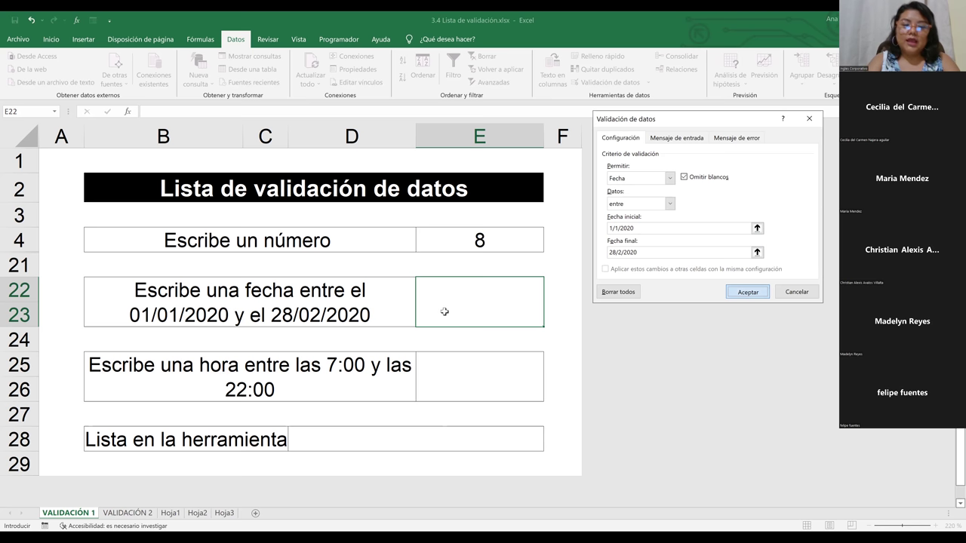
key(Return)
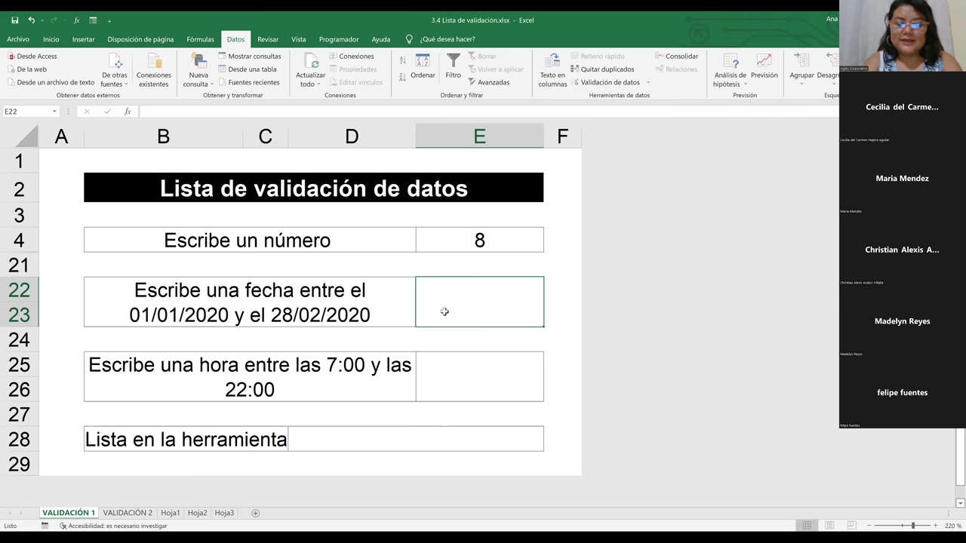
Test E22's date rule with 21/5/1992, and choose to retry the entry
text(21/)
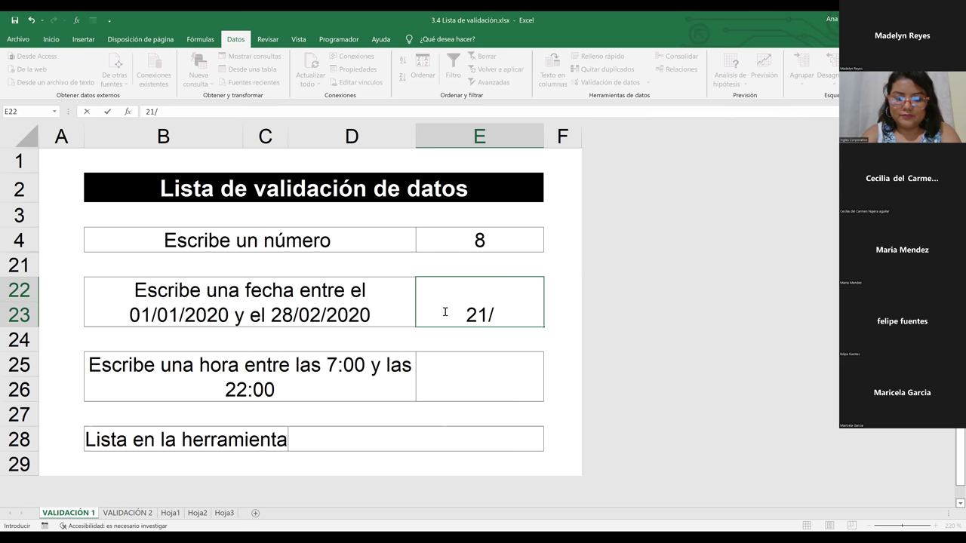
text(5)
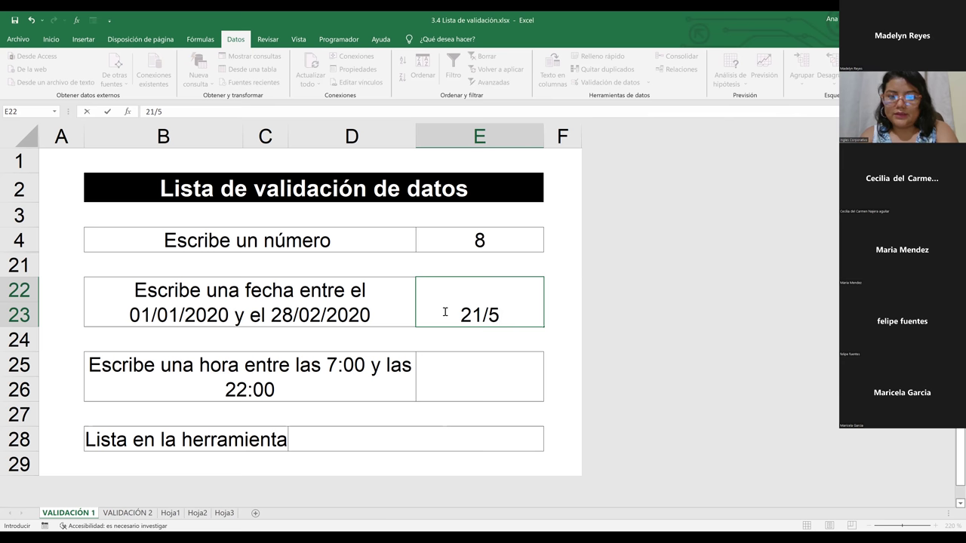
text(/1992)
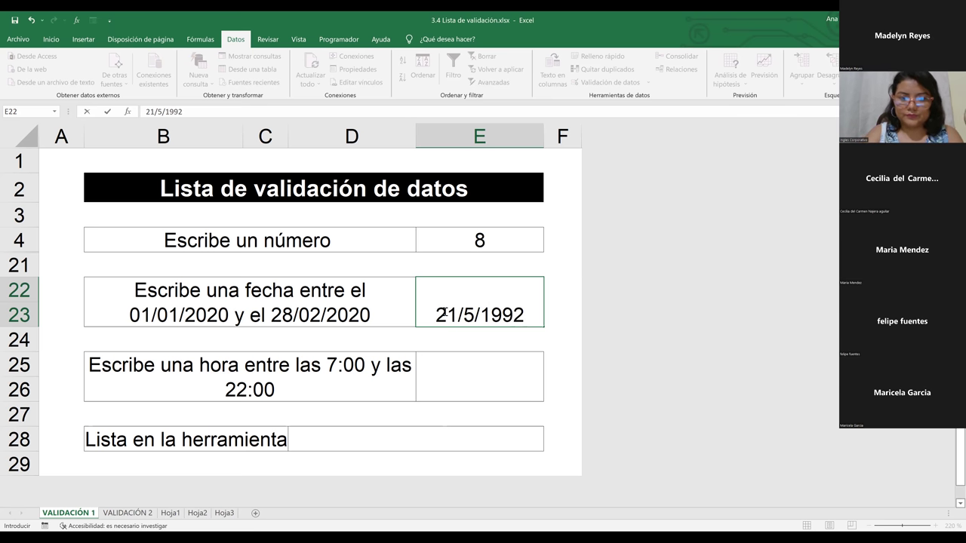
key(Return)
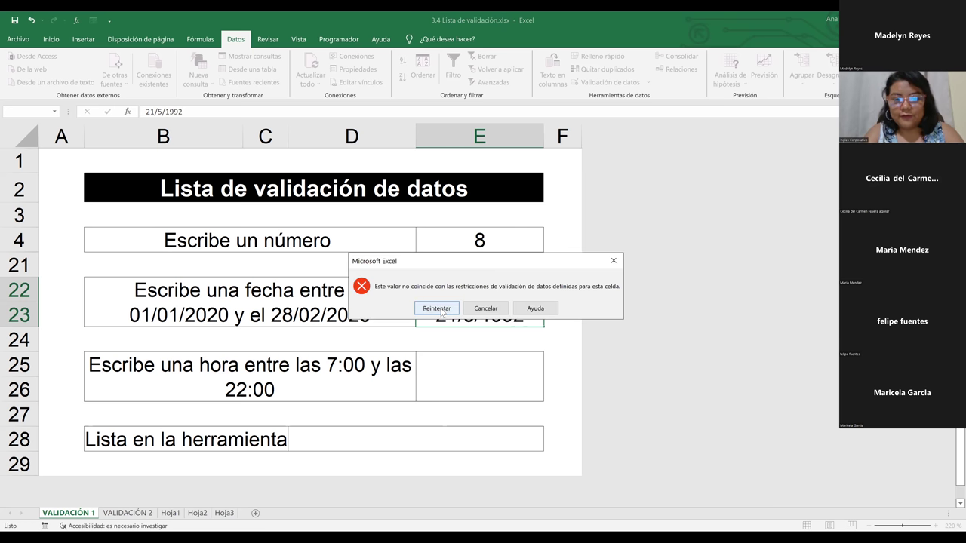
click(442, 311)
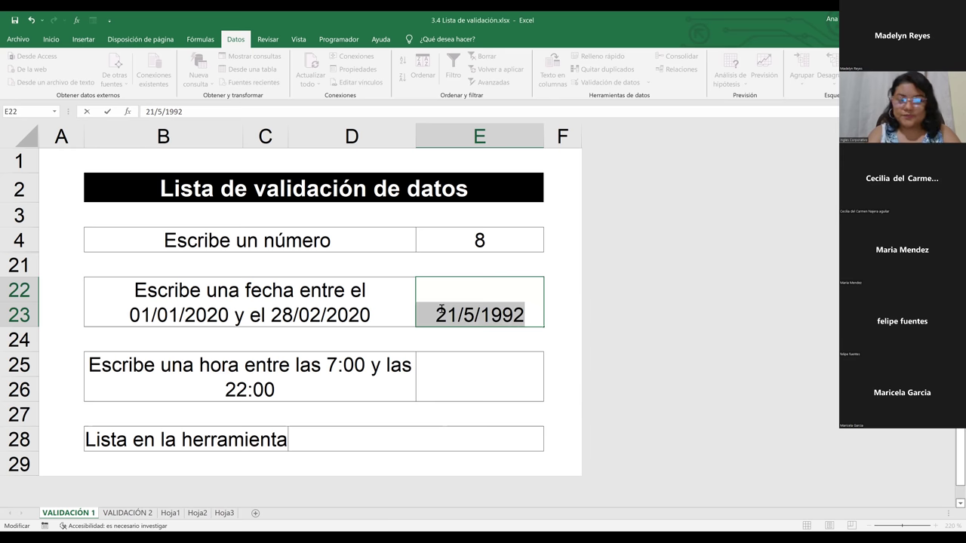
Replace the rejected date in E22 with 6/01/2020
key(BackSpace)
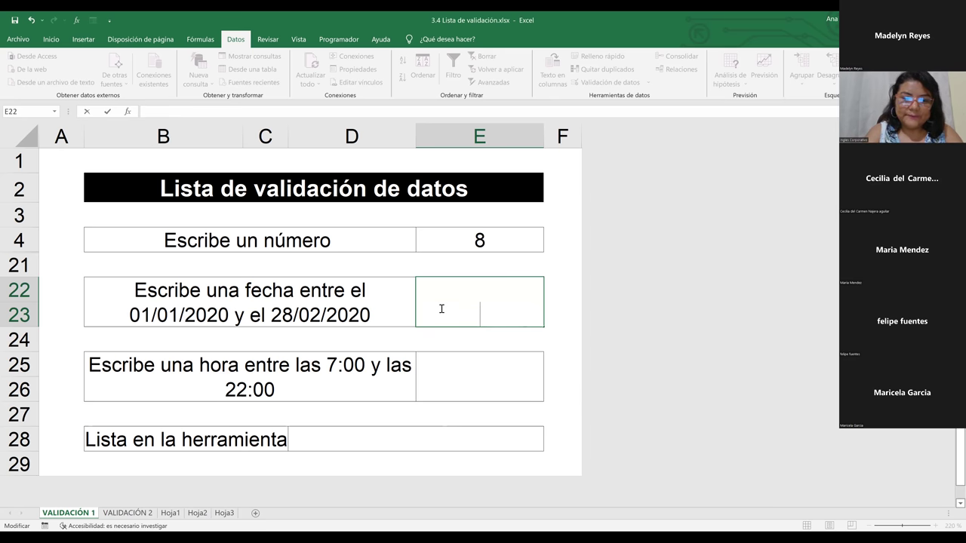
text(6)
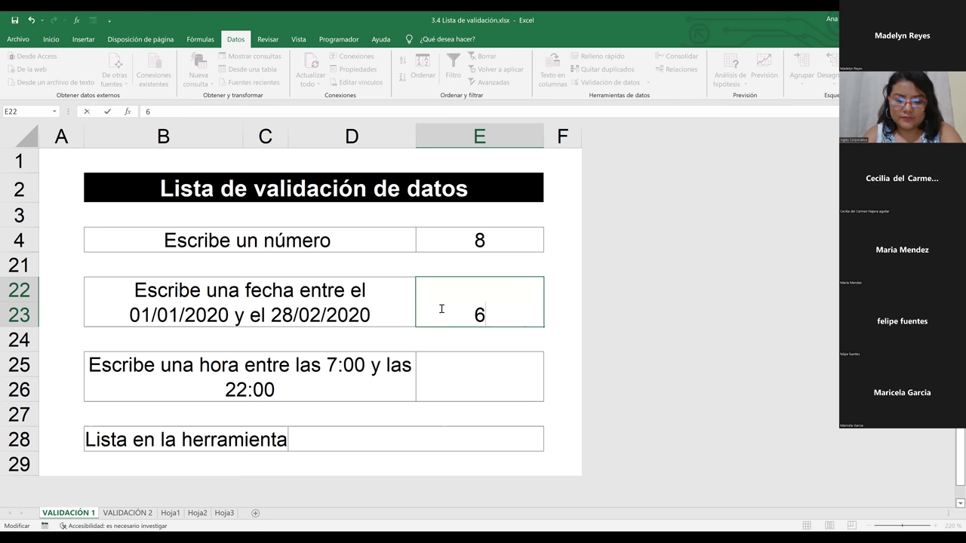
text(/0)
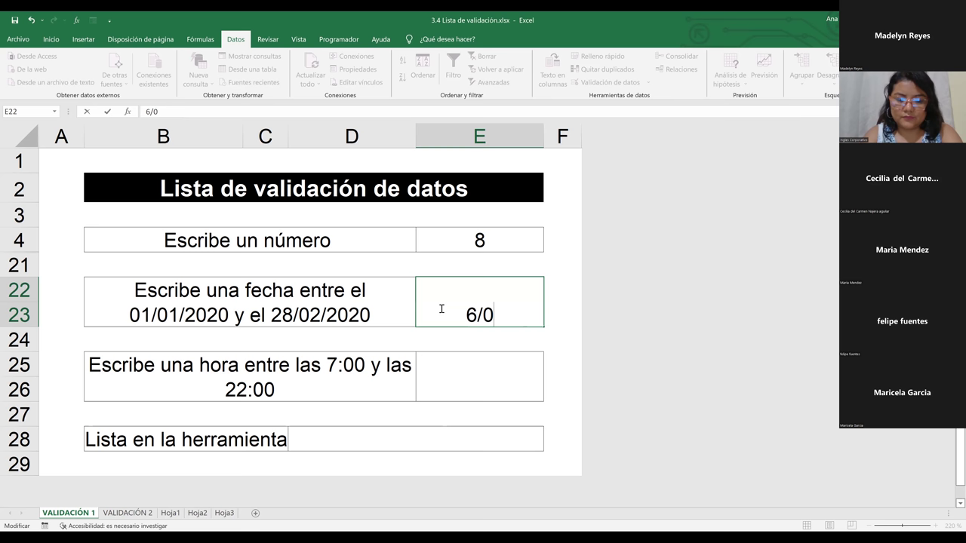
text(1/2020)
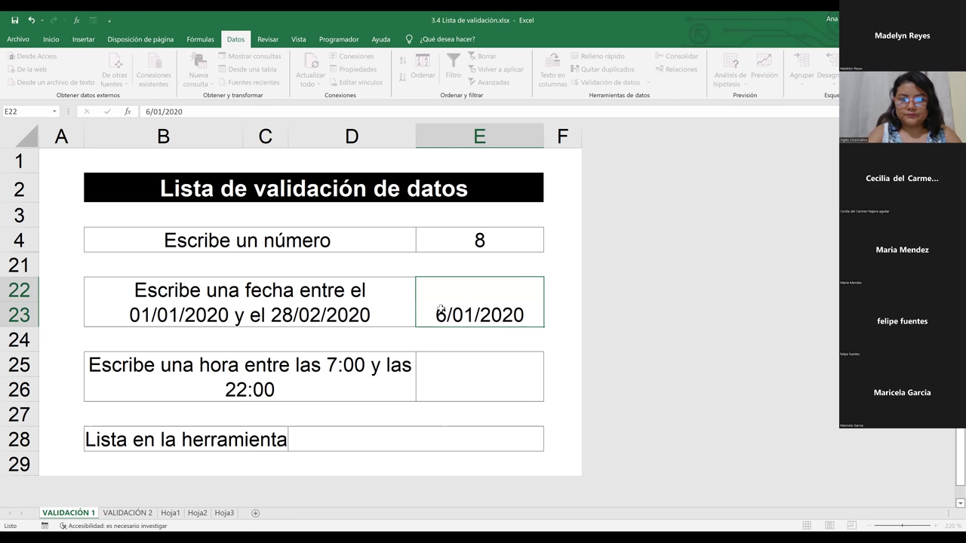
key(Return)
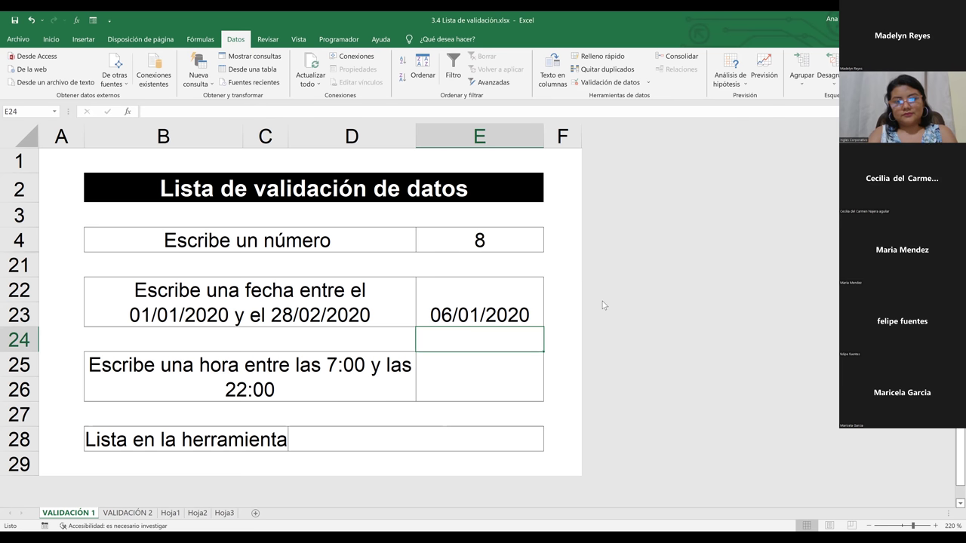
Enter 07/02/20 in E22 as another date to test the date rule
click(470, 310)
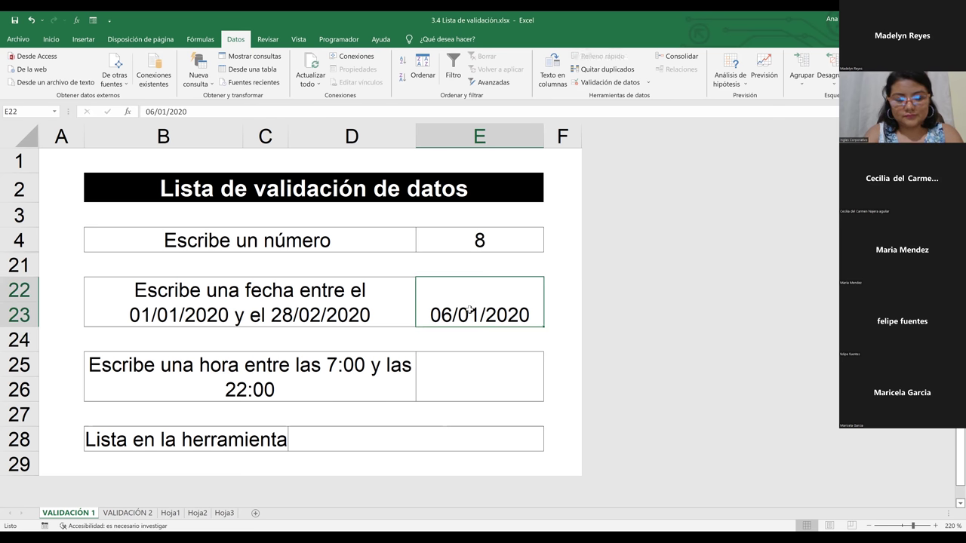
text(7)
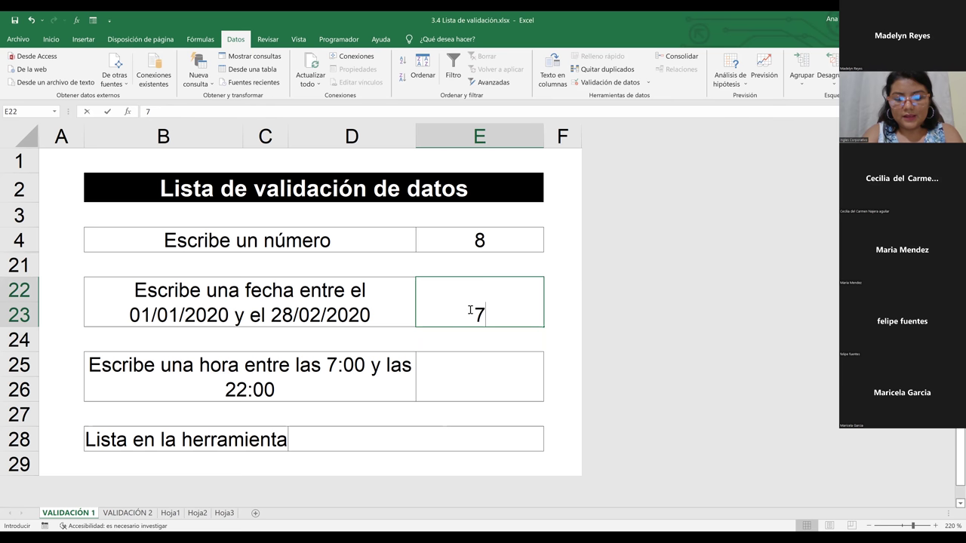
key(BackSpace)
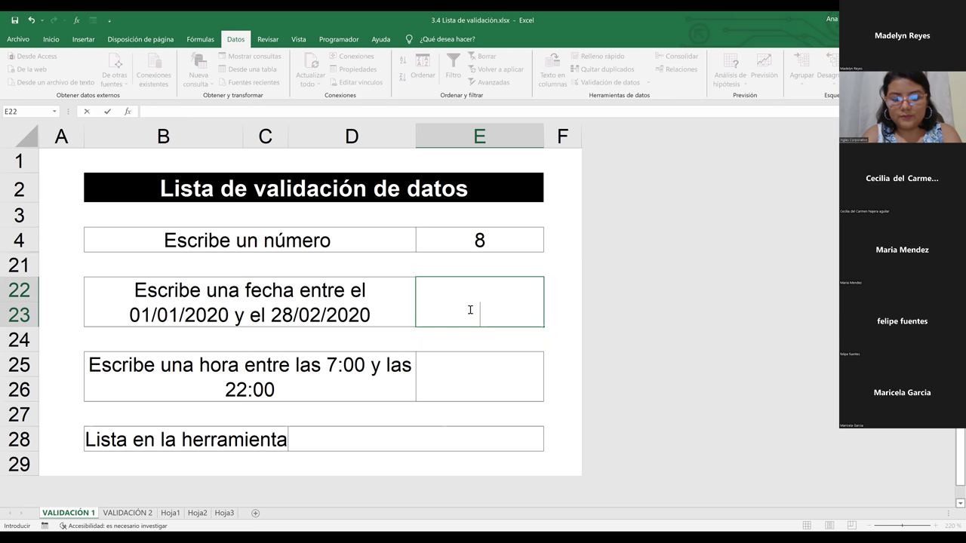
text(07)
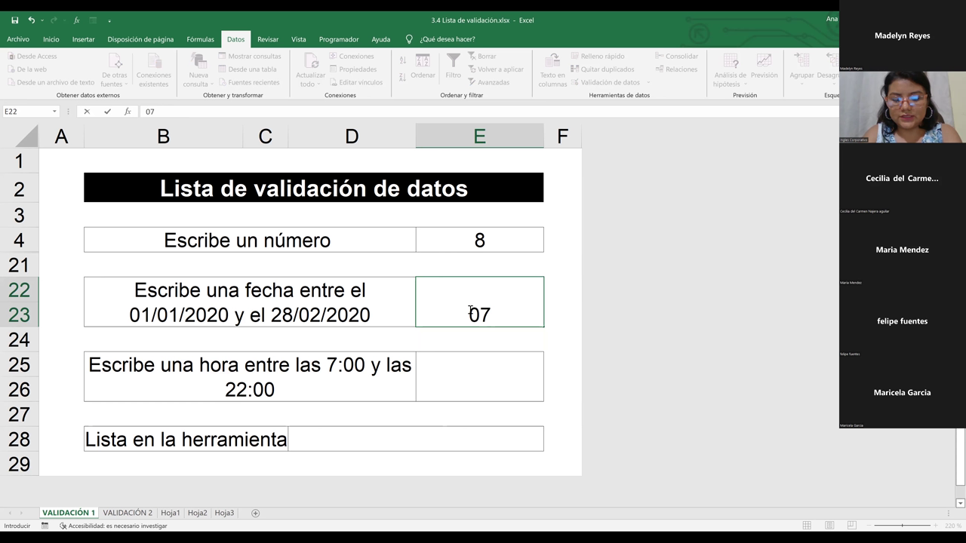
text(/)
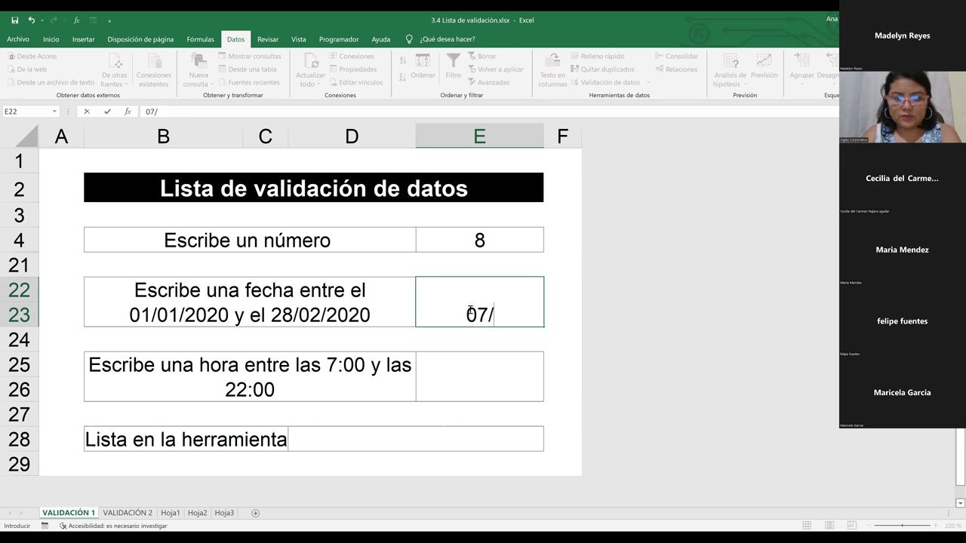
text(02)
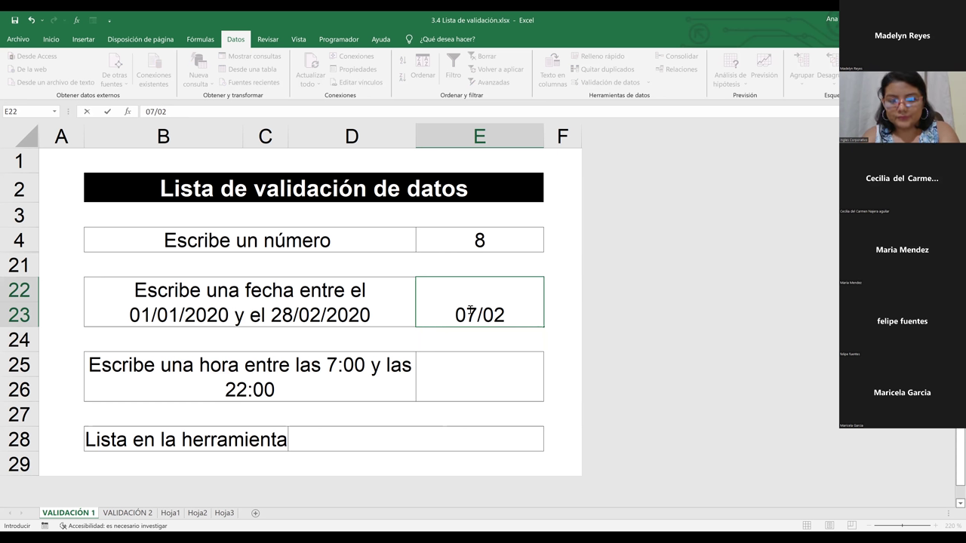
text(/20)
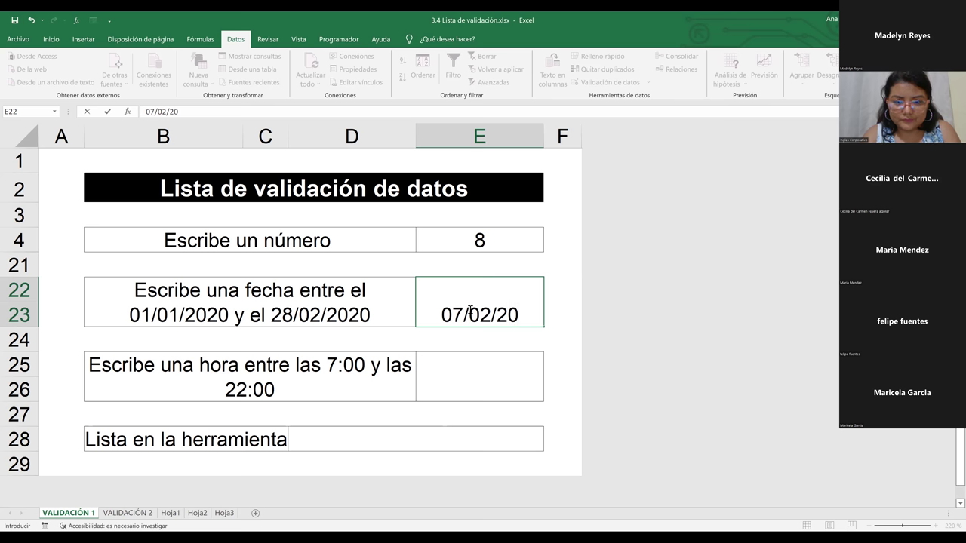
key(Return)
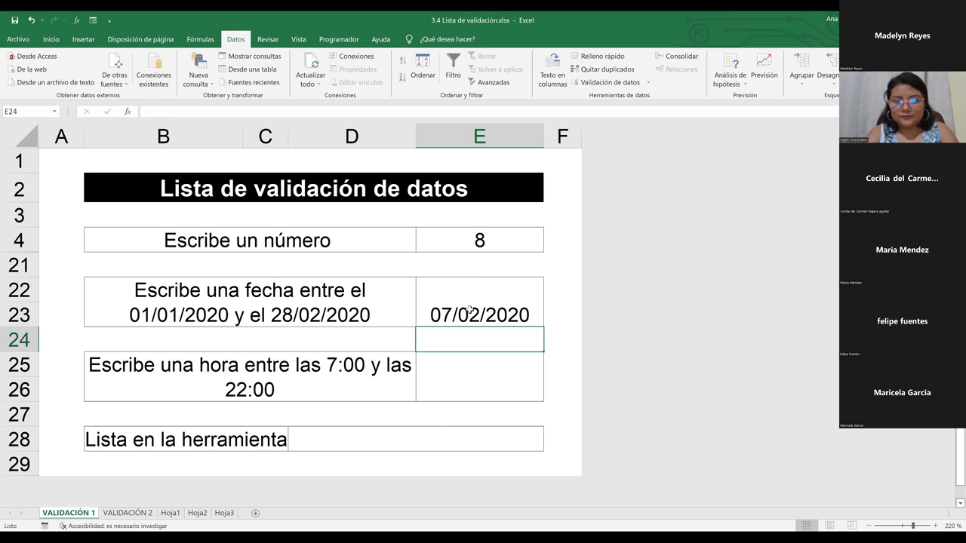
click(483, 376)
click(490, 296)
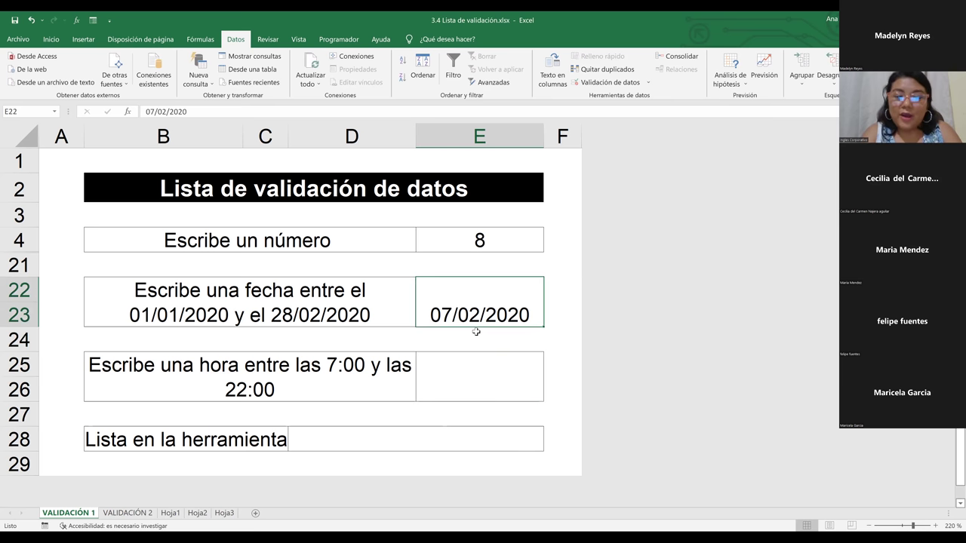
click(468, 373)
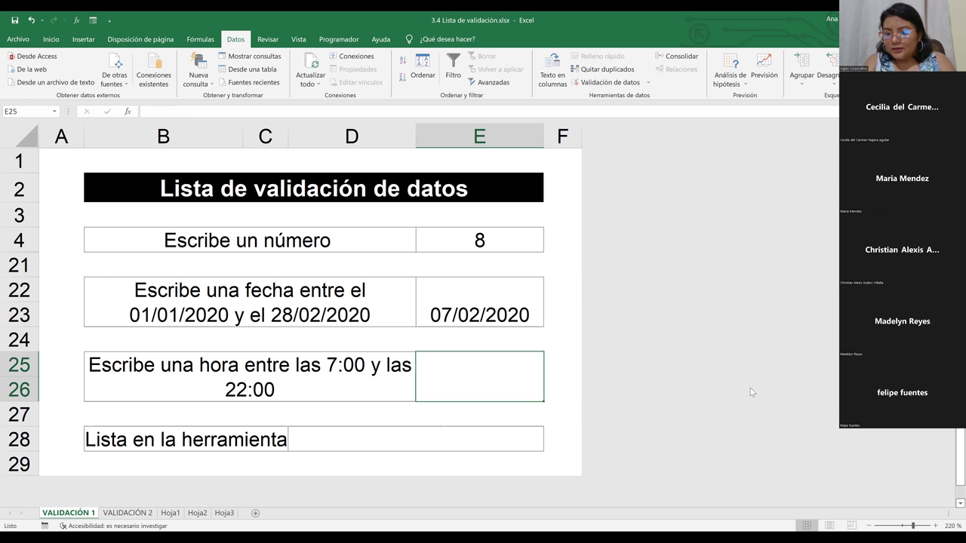
click(606, 82)
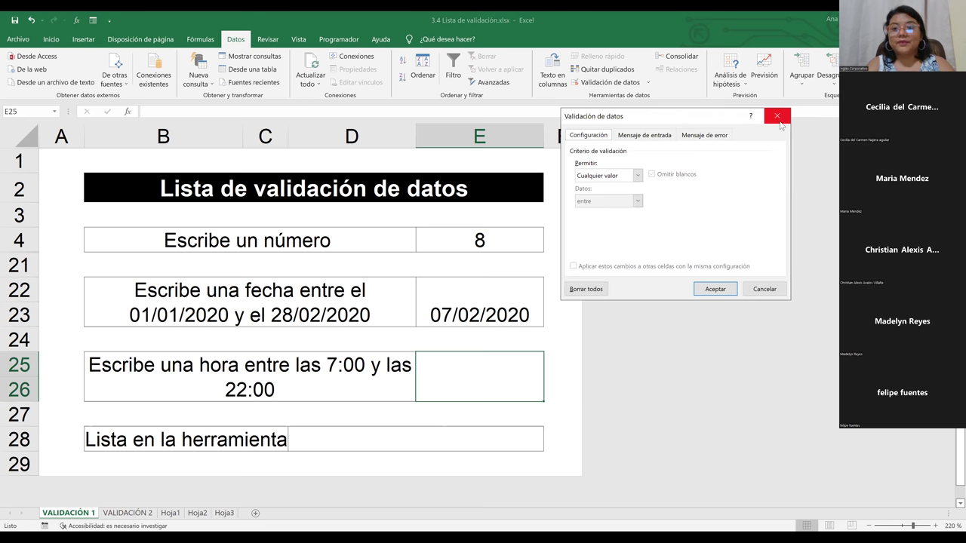
click(780, 124)
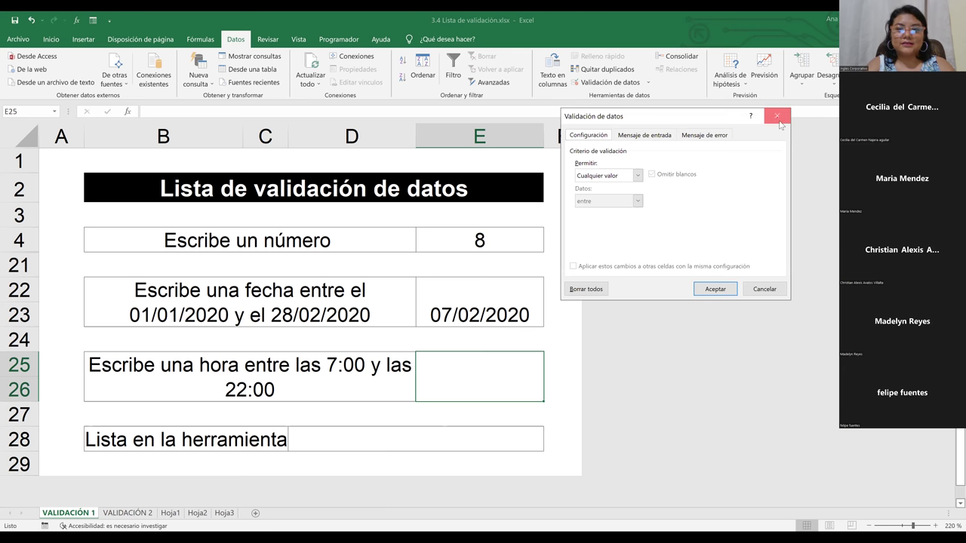
click(51, 45)
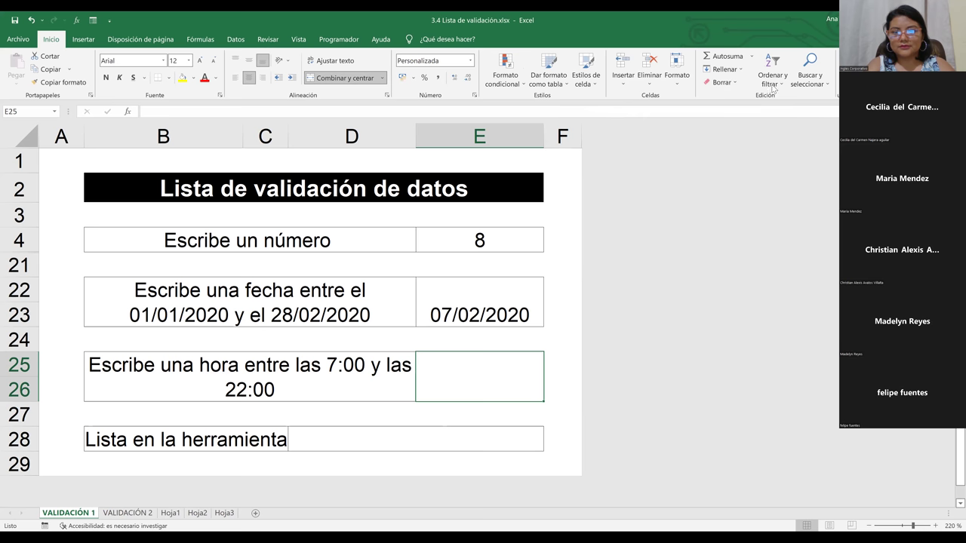
click(772, 85)
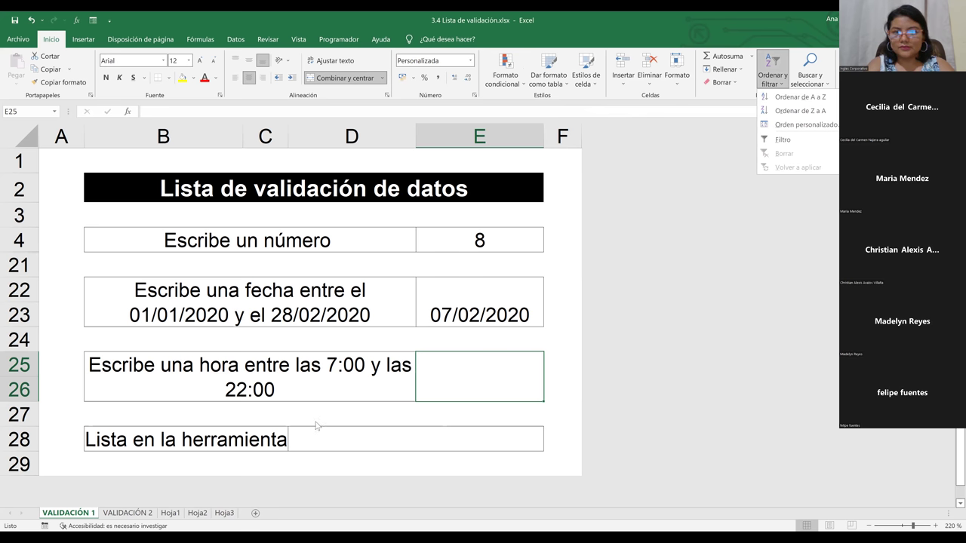
click(806, 126)
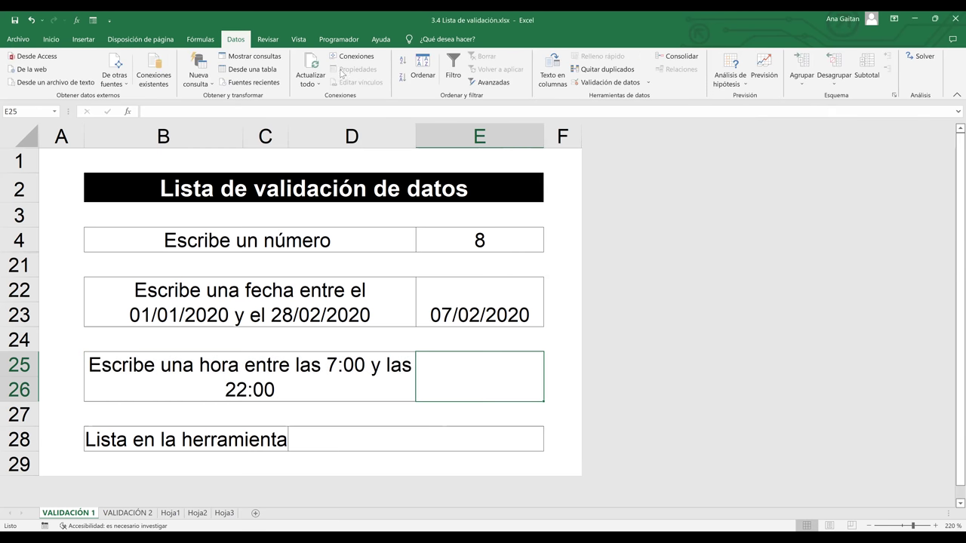
Start a data validation rule for E25 that allows Hora with the criterion entre
click(604, 83)
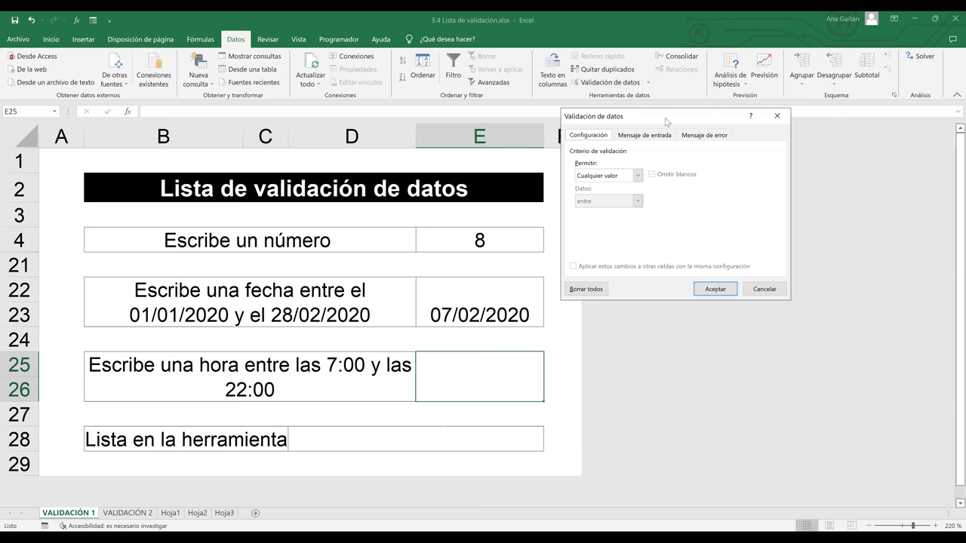
drag(666, 122, 774, 133)
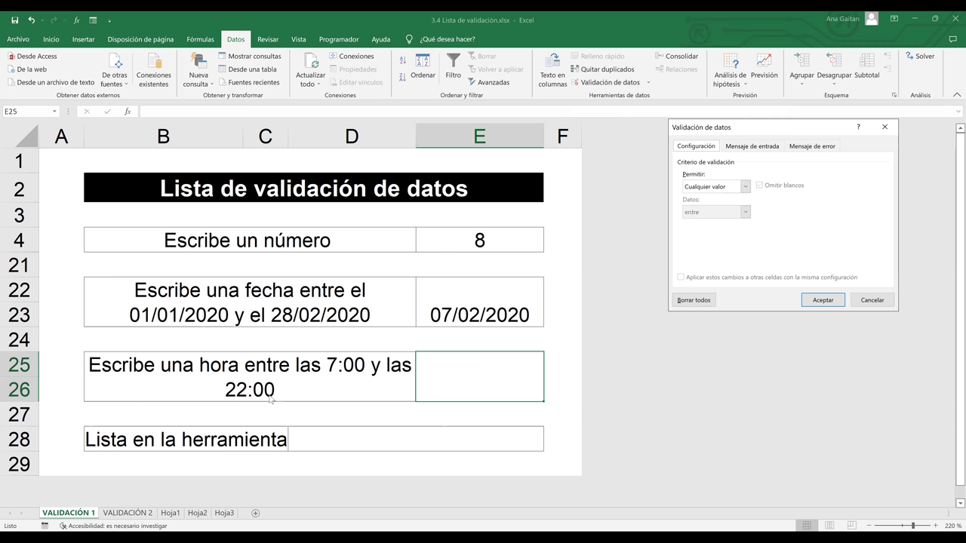
click(745, 186)
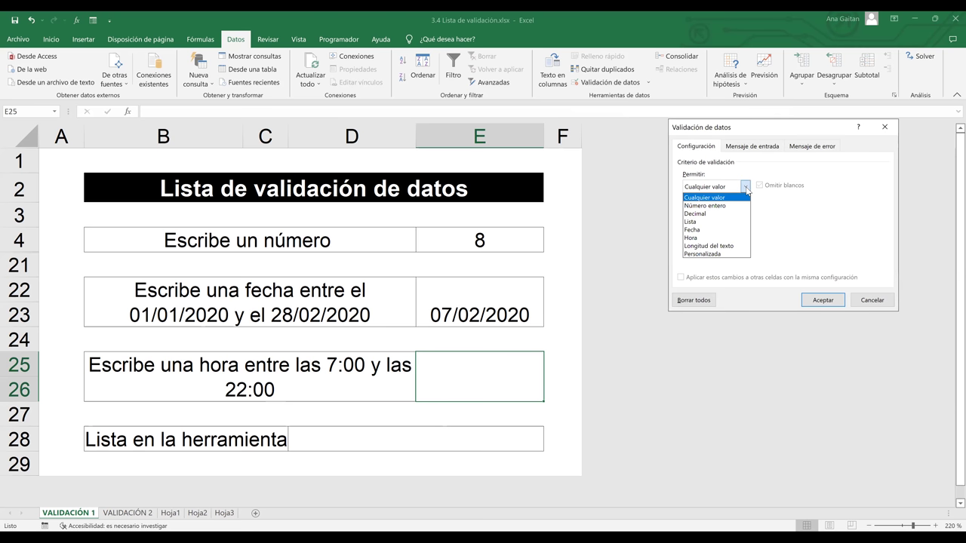
click(745, 189)
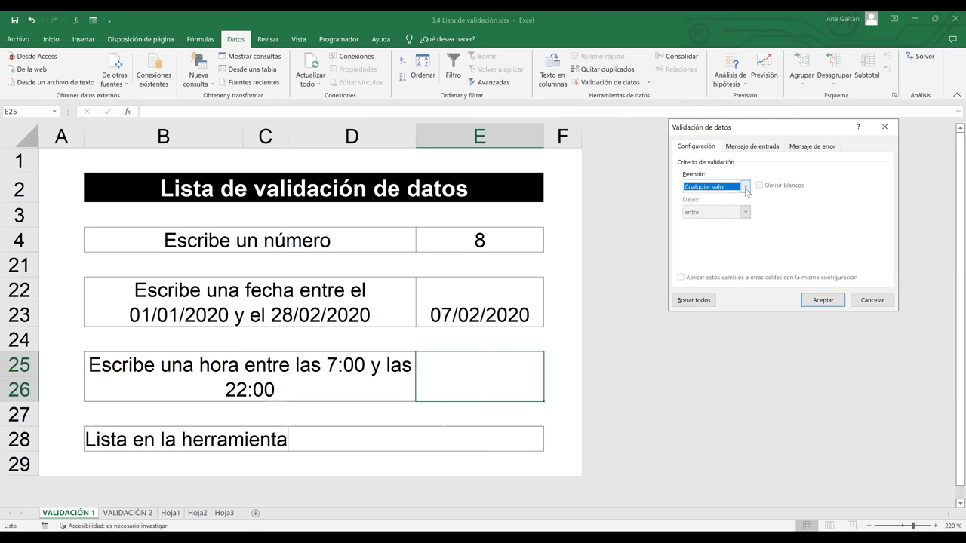
click(746, 189)
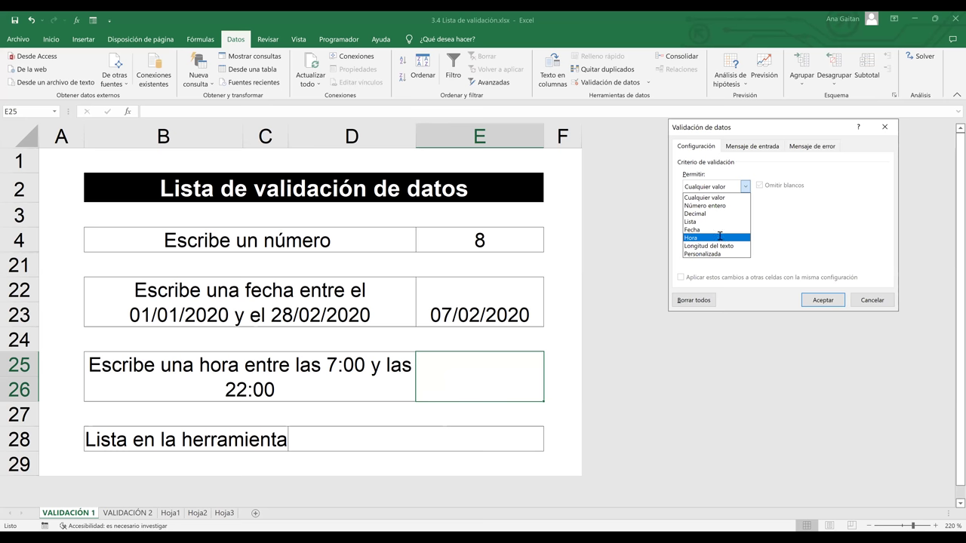
click(749, 220)
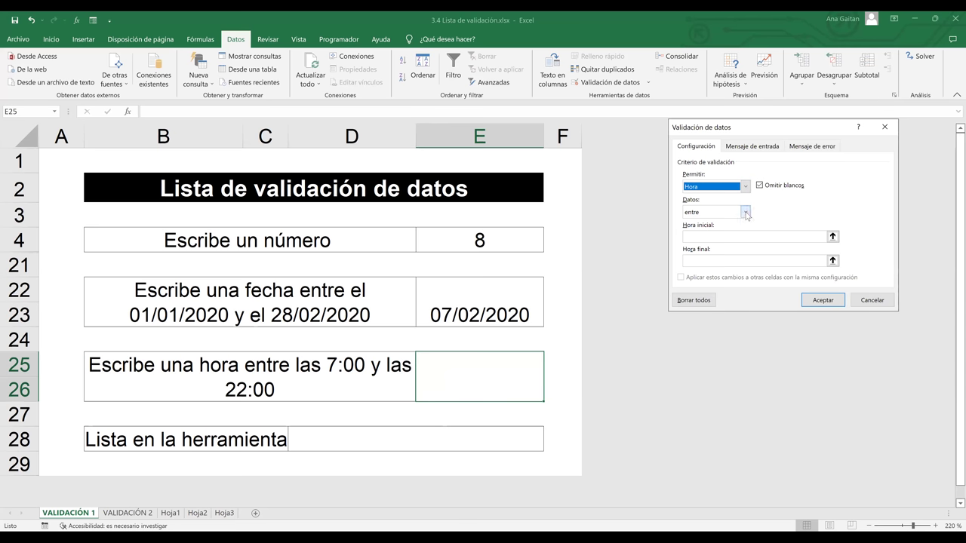
click(745, 213)
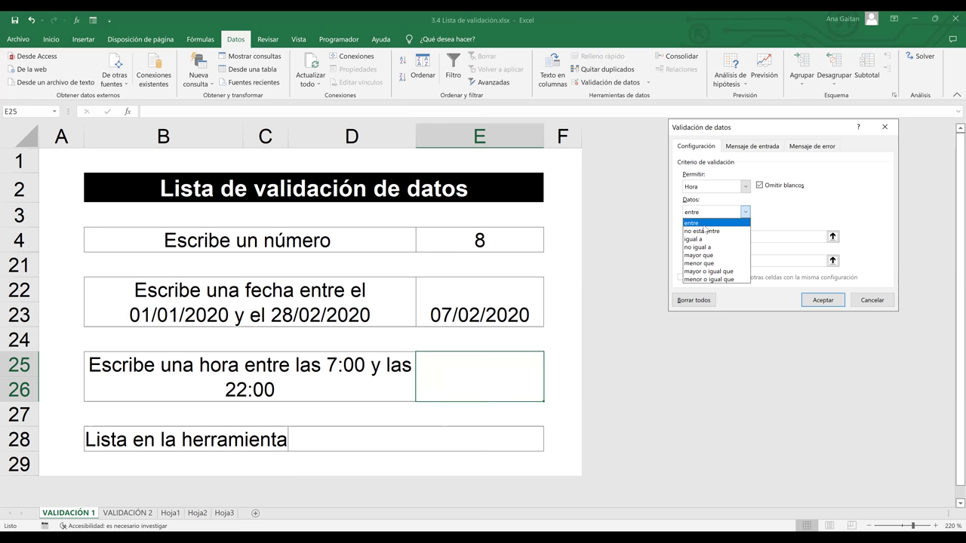
key(Return)
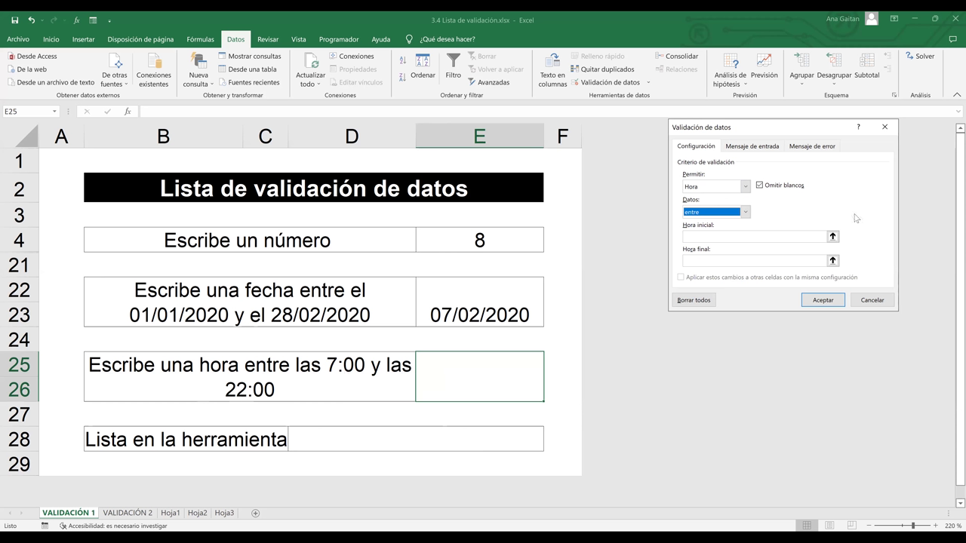
Set E25's time rule to start at 7:00 and end at 22:00, and apply it
click(731, 238)
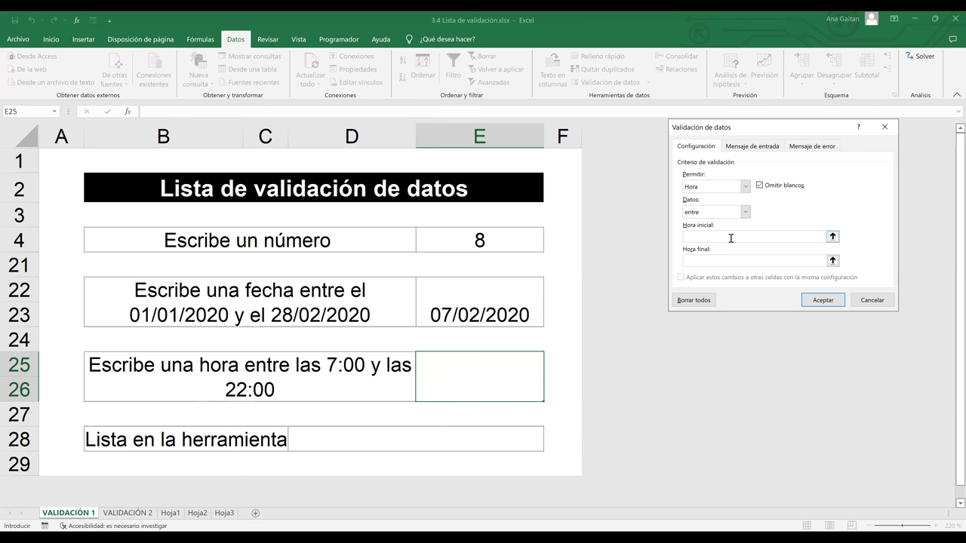
text(7:00)
click(710, 261)
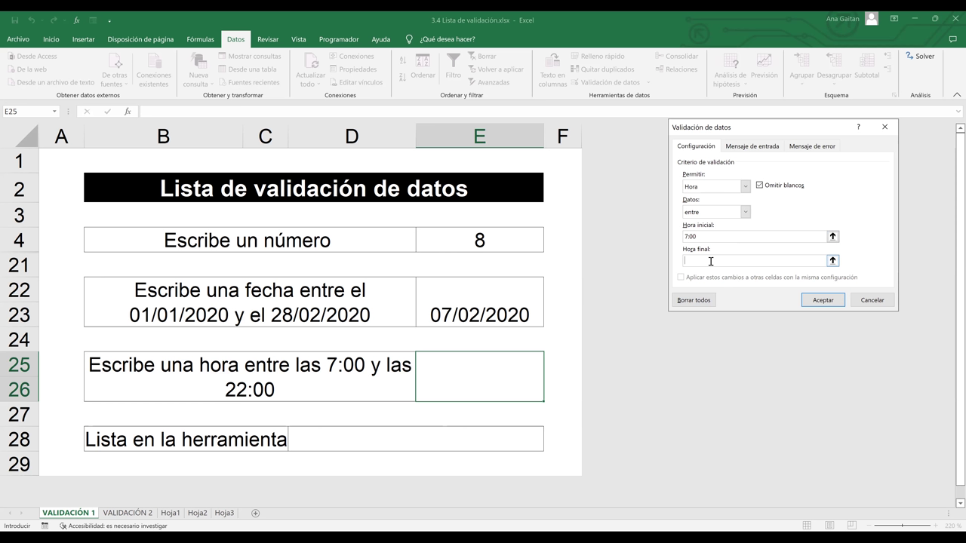
text(22:00)
click(818, 304)
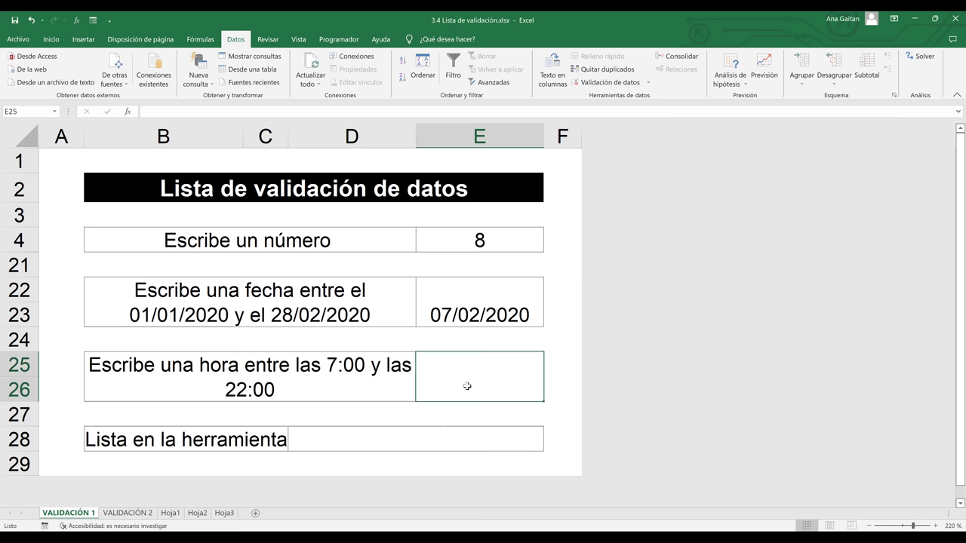
Test E25's time rule with 1:00 and retry the entry as 1:00 p.m
text(1:00)
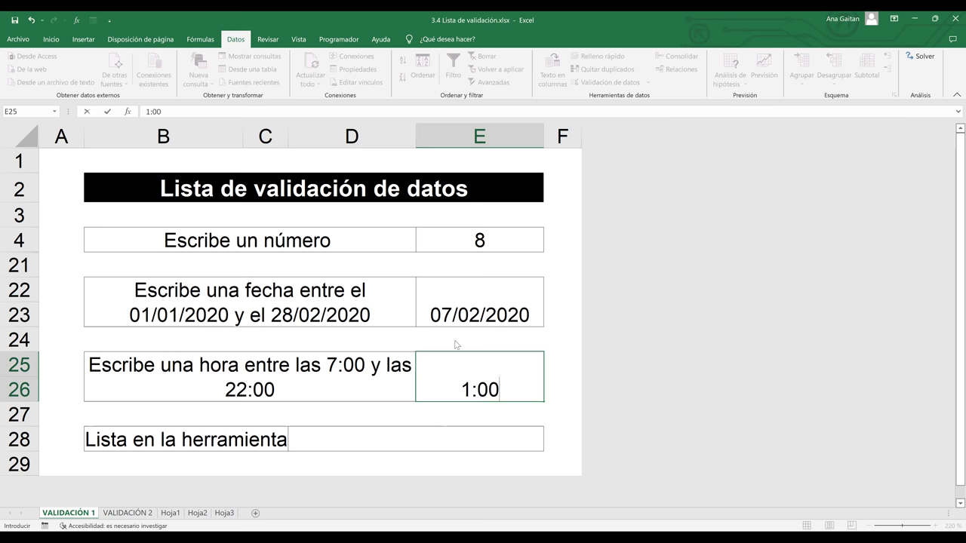
key(Return)
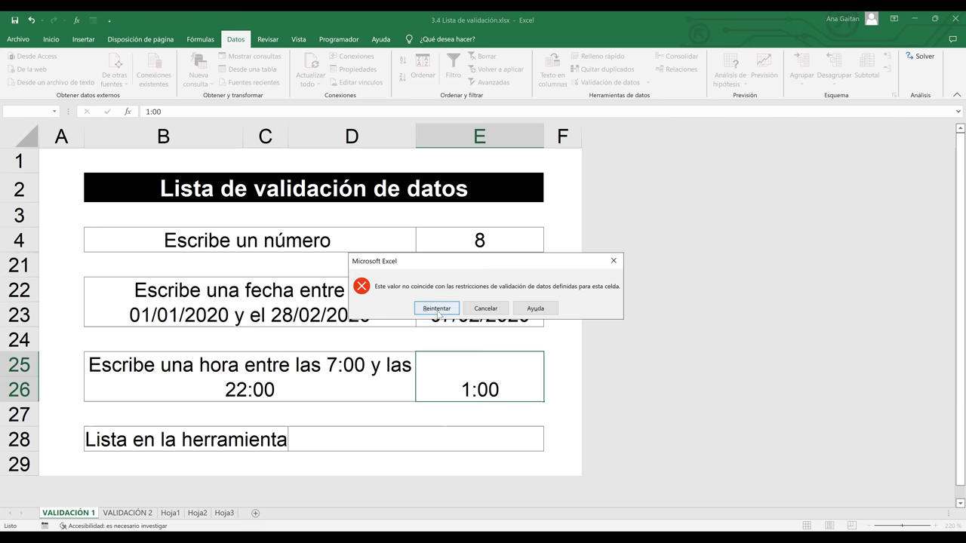
click(437, 312)
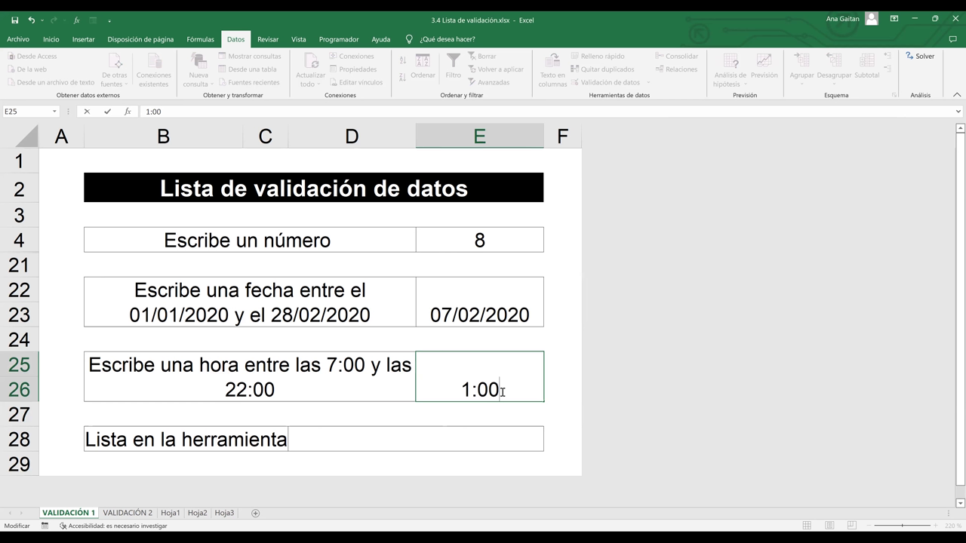
text(p.m)
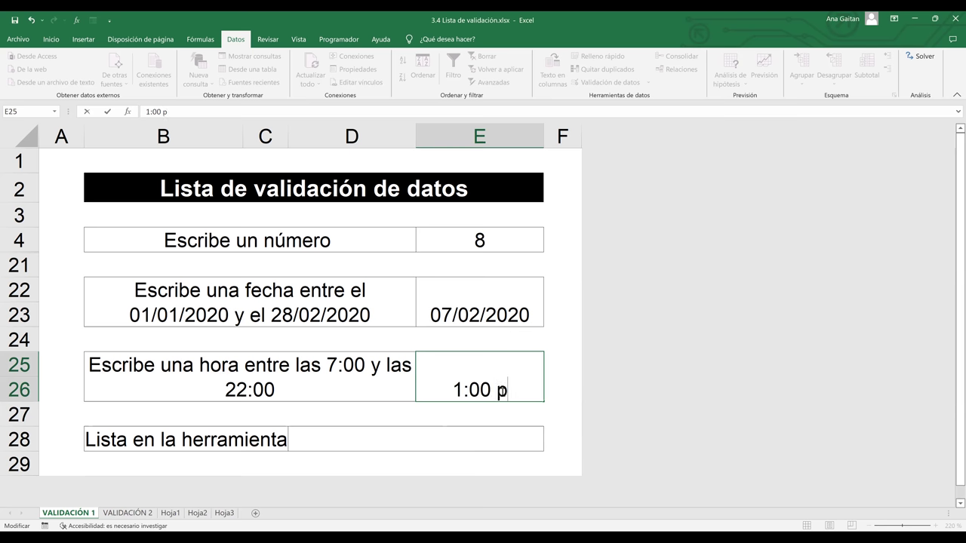
key(Return)
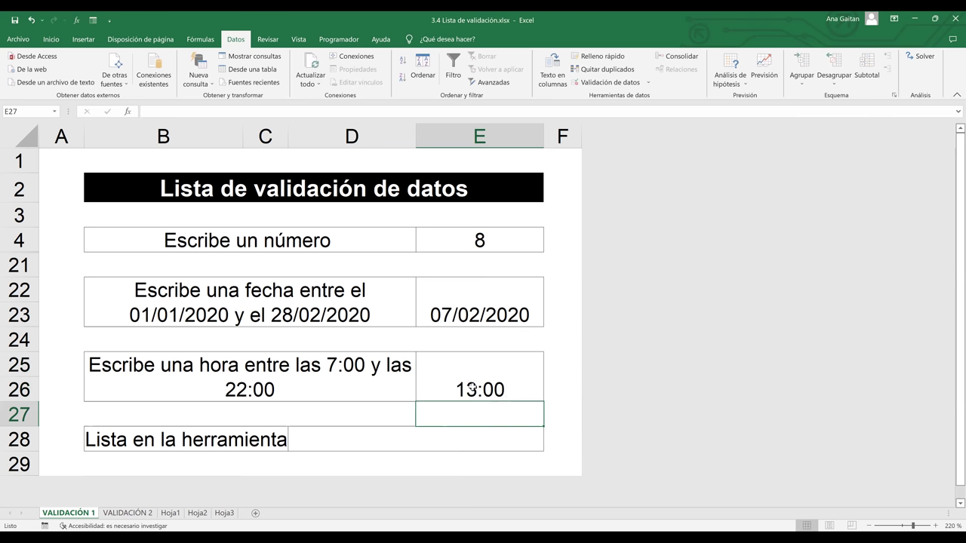
Try to enter 1:00 am in E25 and cancel the entry
click(471, 386)
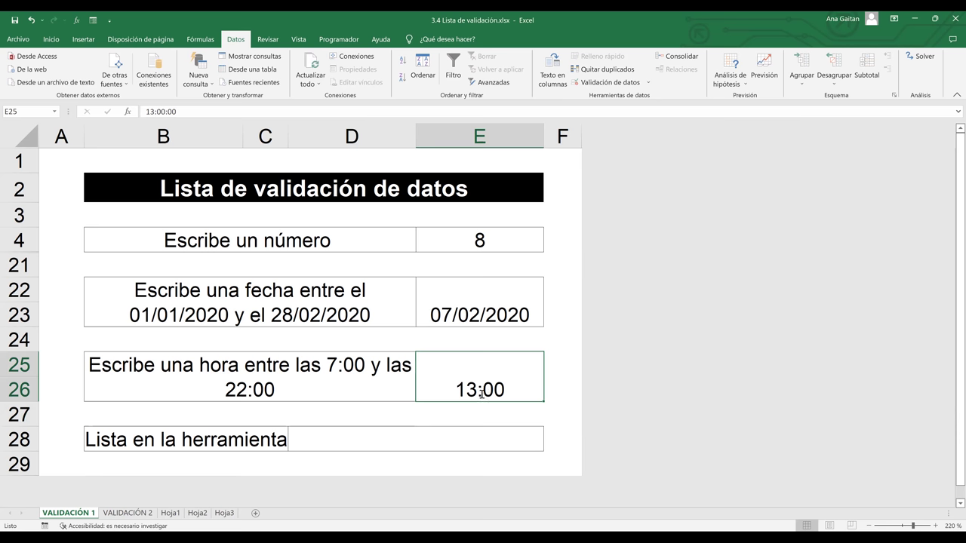
text(1:00)
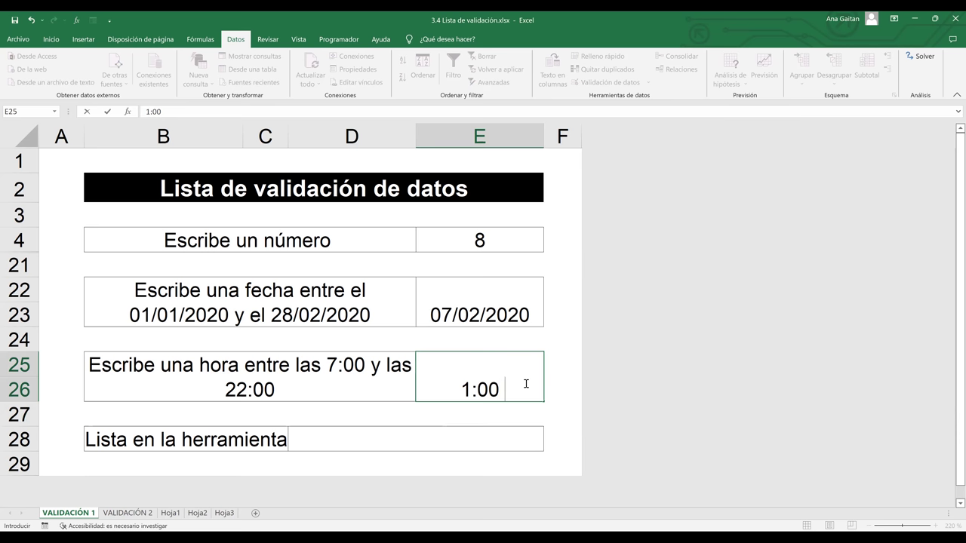
text(am)
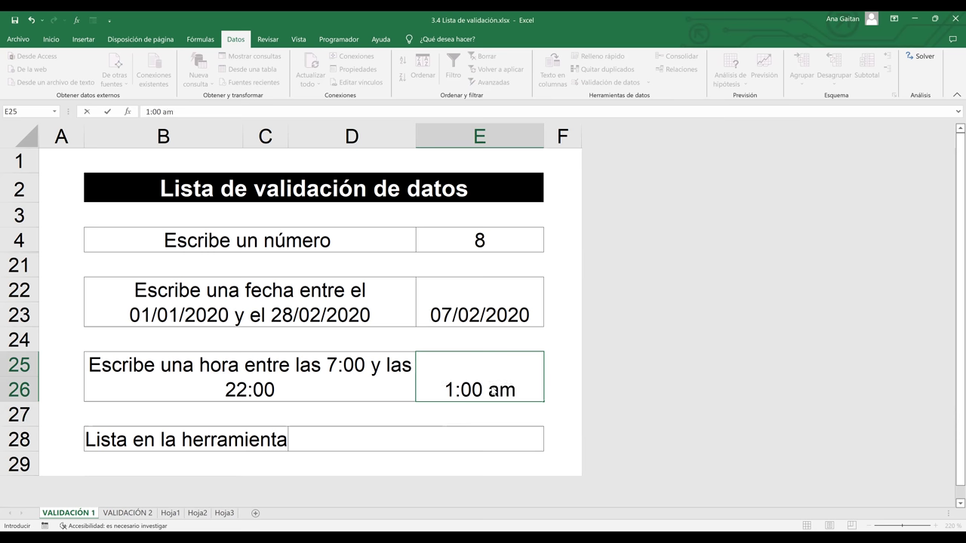
key(Return)
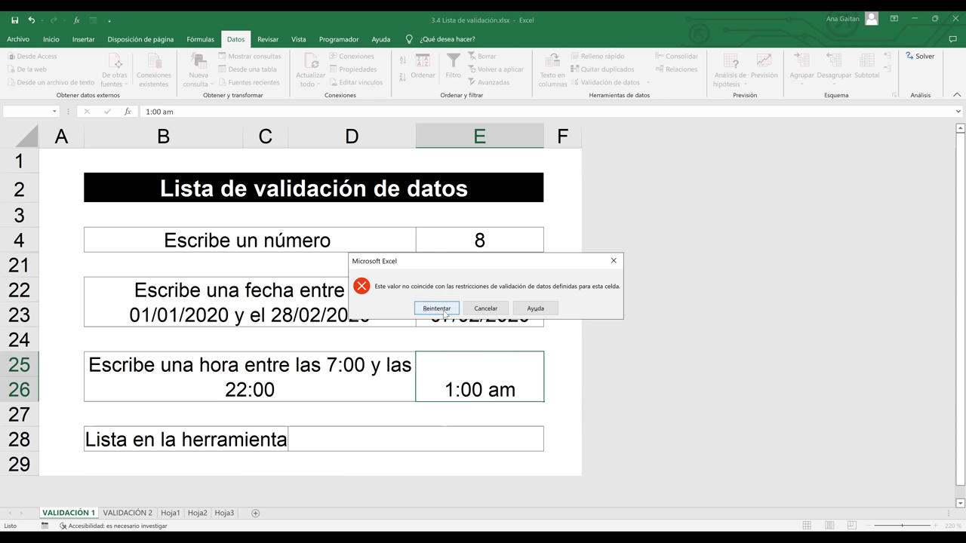
click(476, 309)
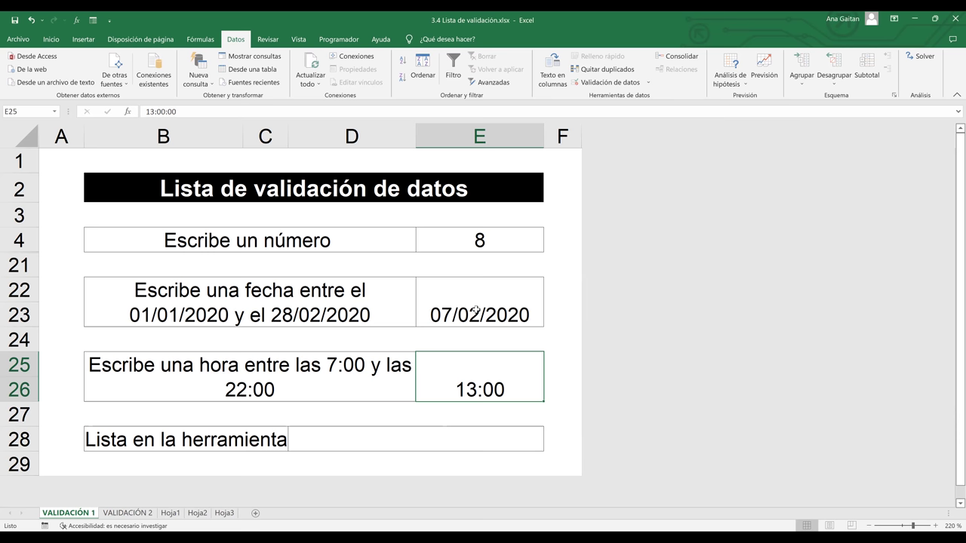
Try 24:00 in E25 and replace it with 21:00
key(BackSpace)
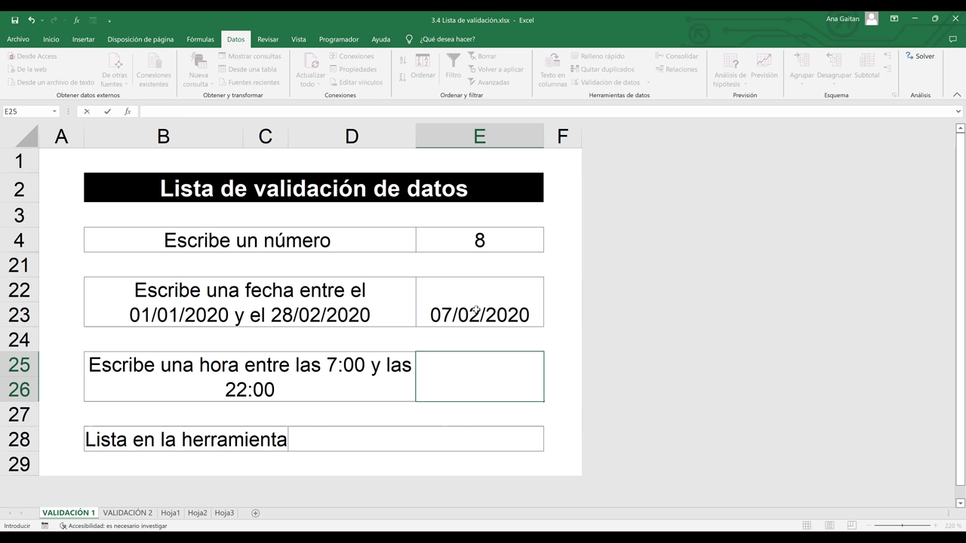
text(24:00)
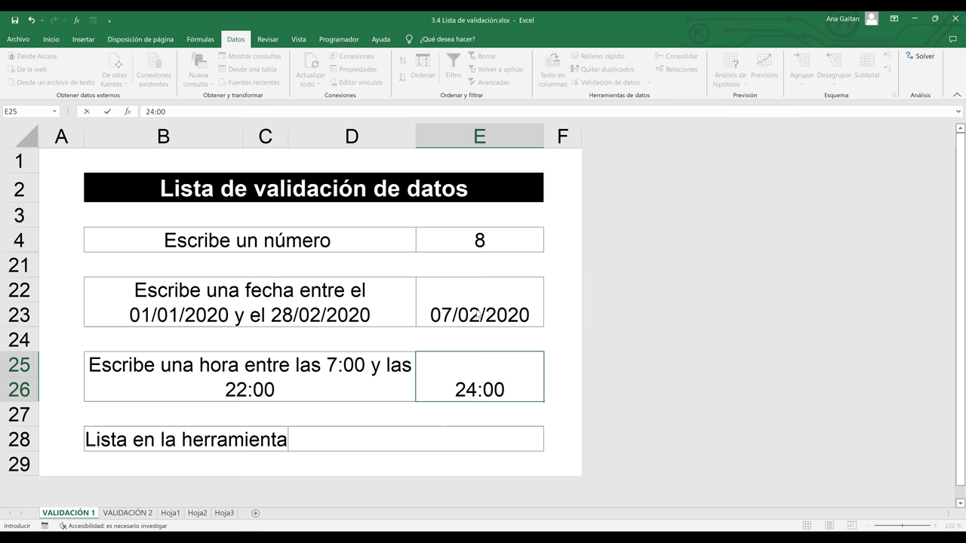
key(Return)
click(438, 309)
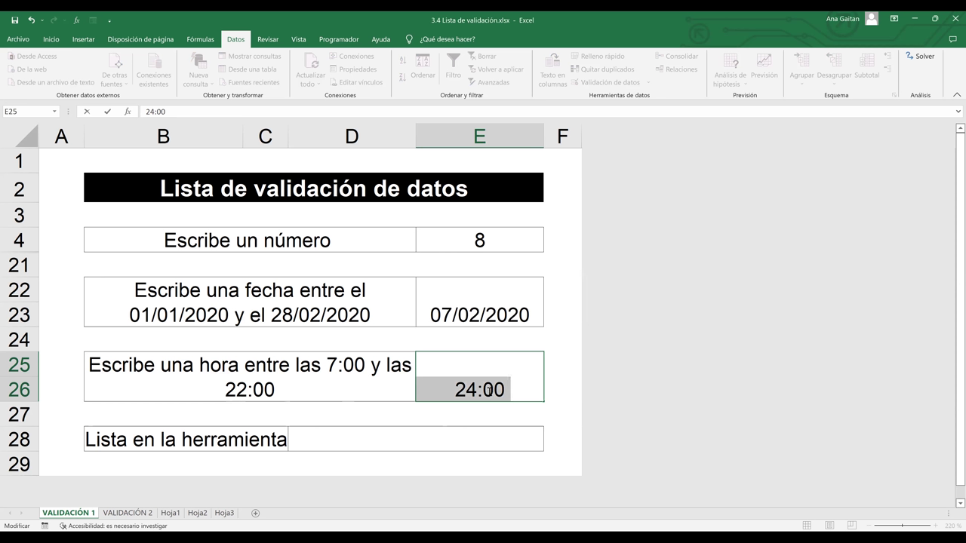
text(21:00)
key(Return)
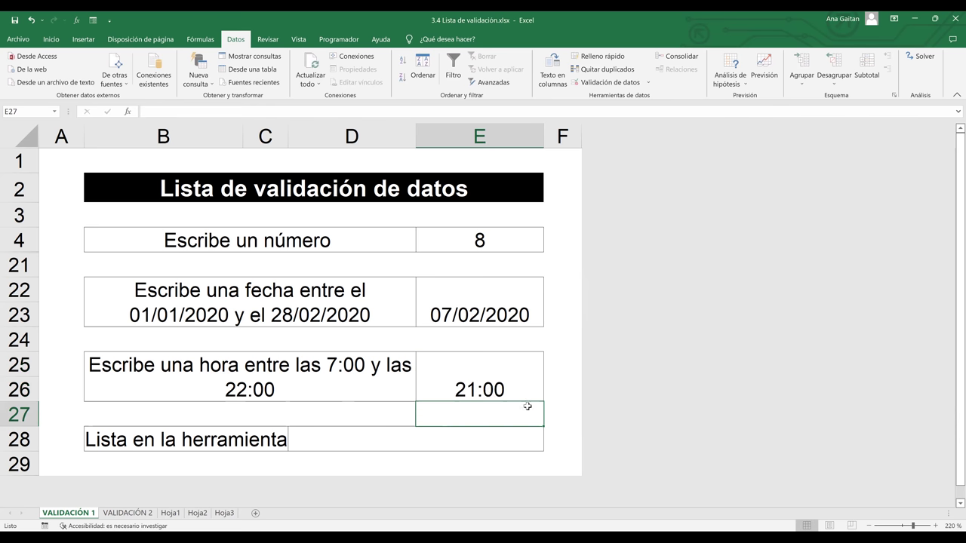
click(233, 389)
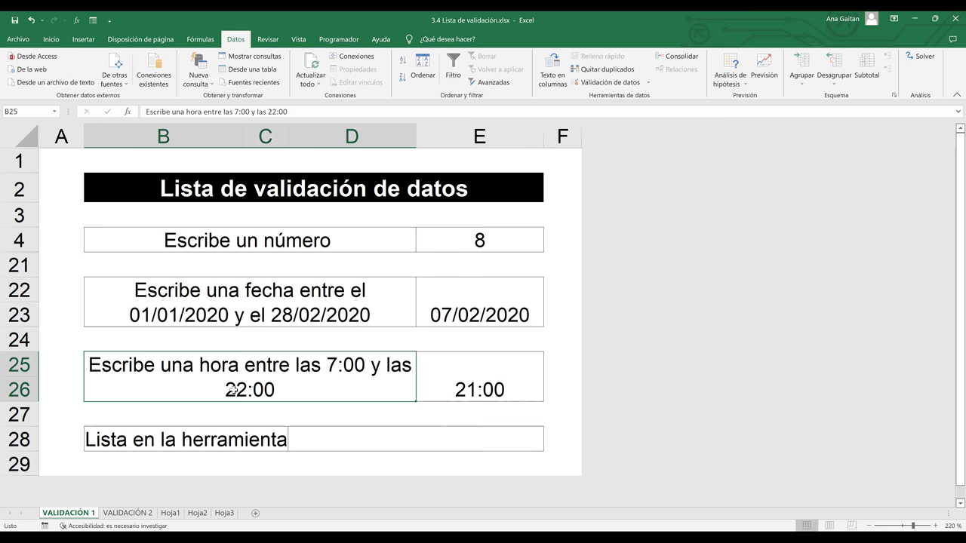
click(430, 446)
click(518, 390)
click(510, 322)
click(501, 371)
click(510, 249)
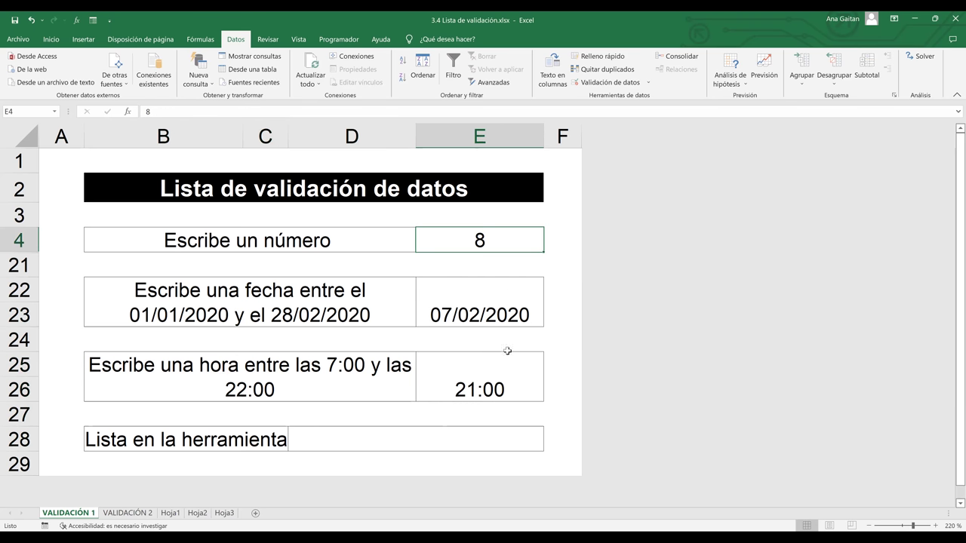
click(506, 321)
click(500, 373)
click(497, 319)
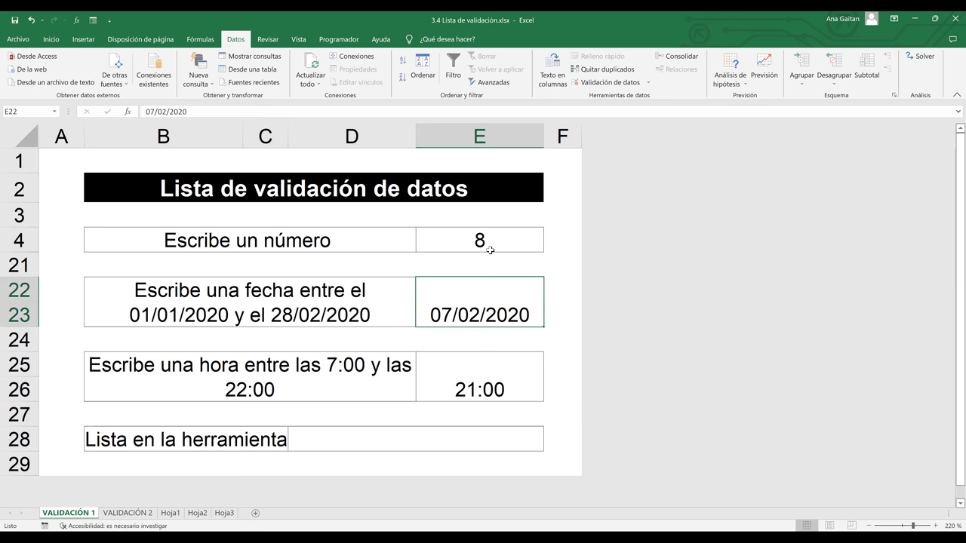
click(441, 436)
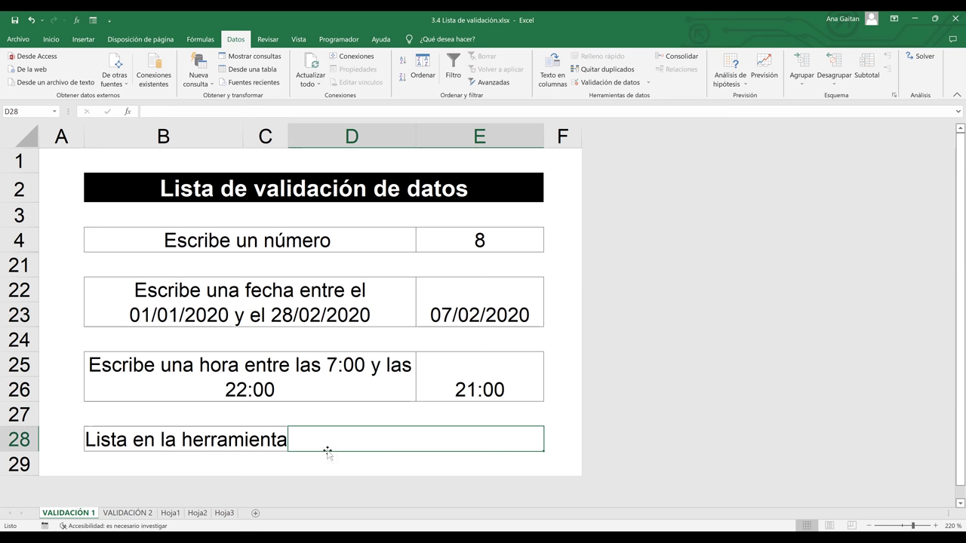
click(363, 464)
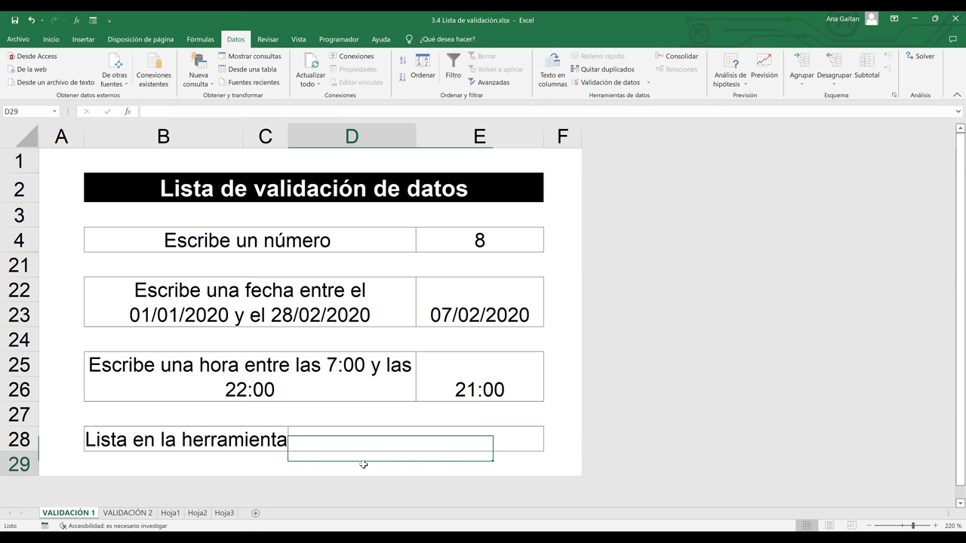
click(379, 445)
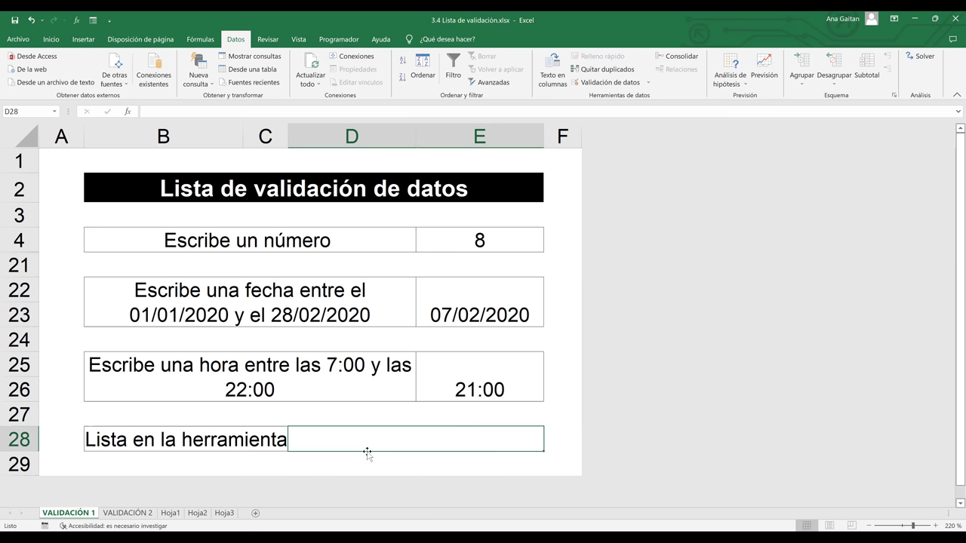
click(567, 264)
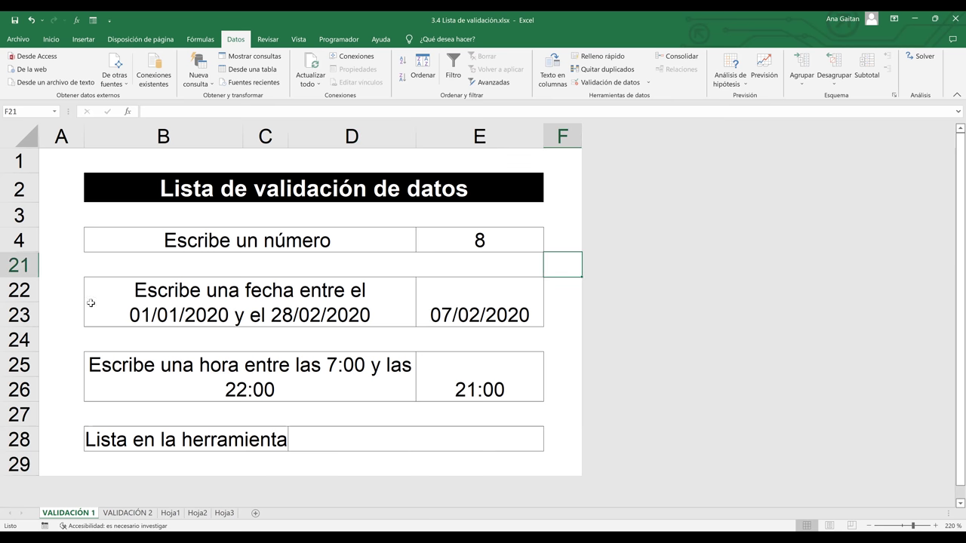
click(54, 171)
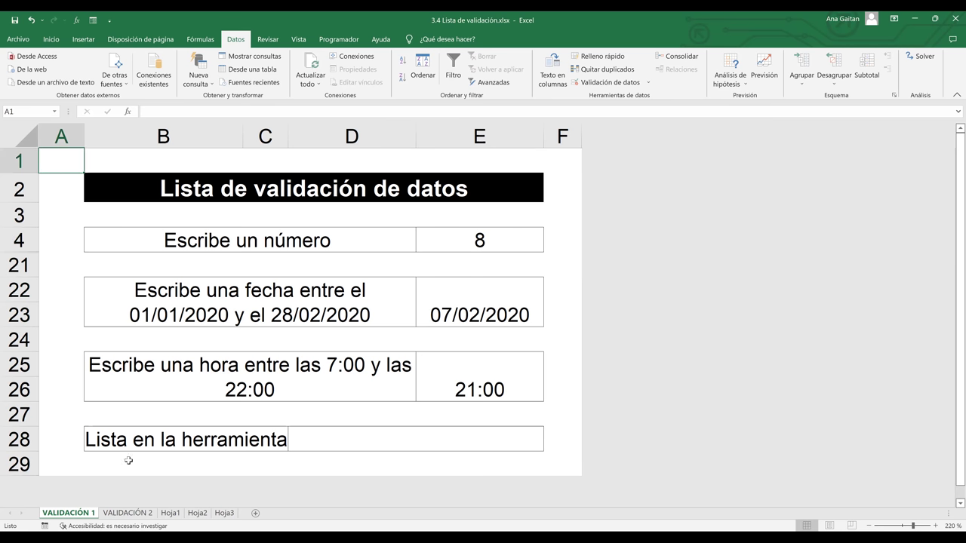
Start a data validation rule for D28 that allows Lista
click(367, 442)
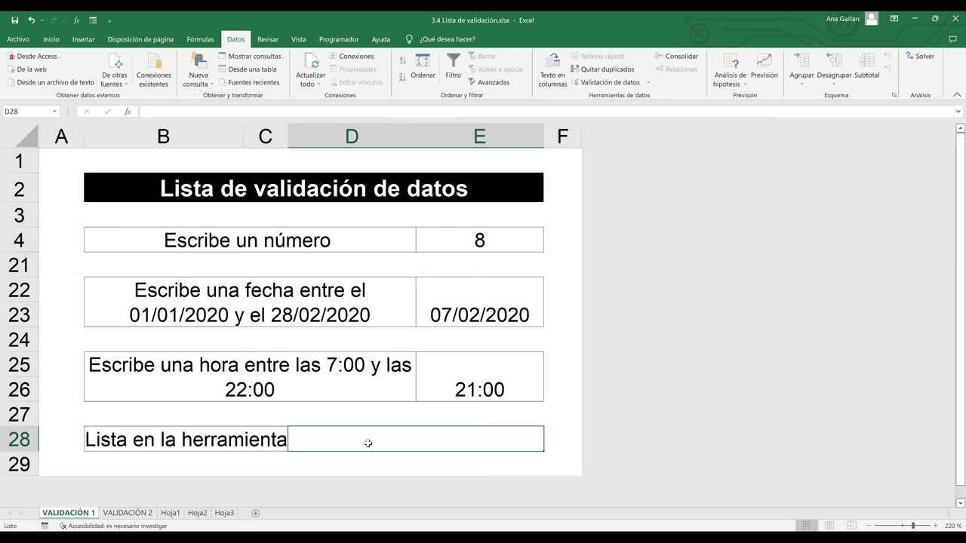
click(606, 82)
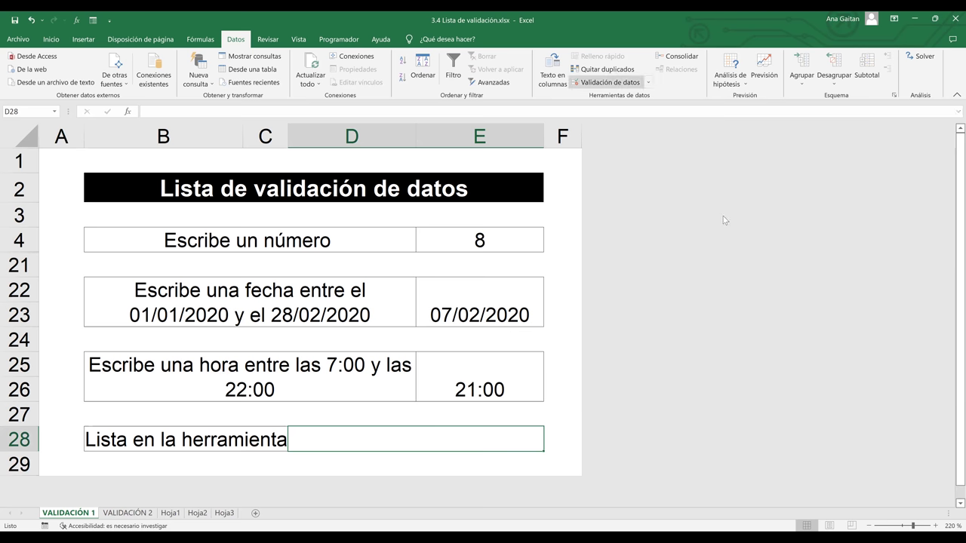
click(736, 187)
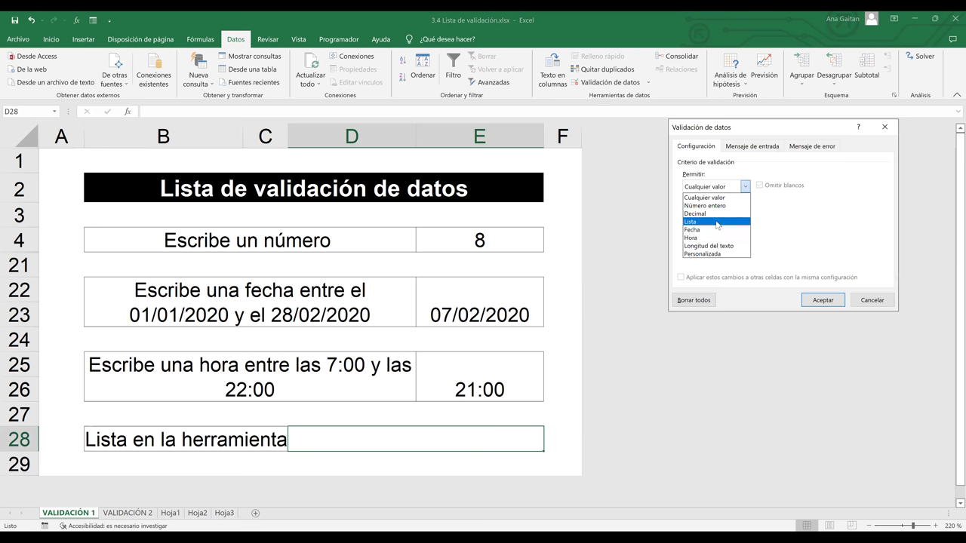
click(717, 224)
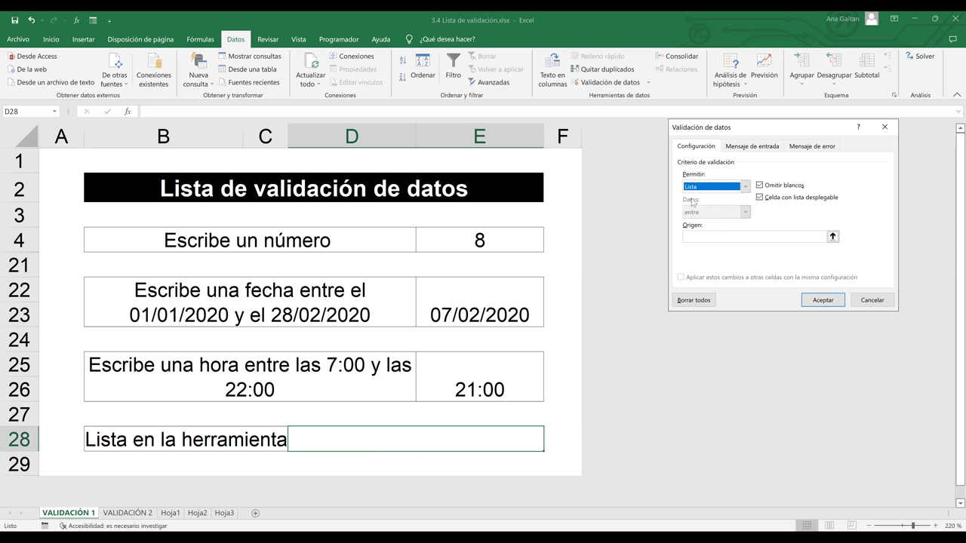
Apply D28's list rule with the source Femenino,Masculino and pick that entry from the cell's dropdown list
click(715, 236)
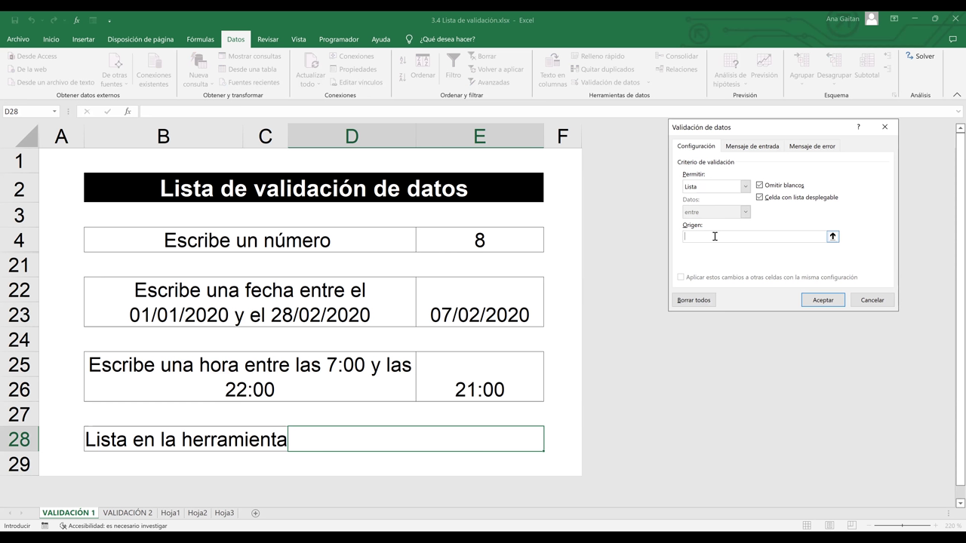
text(Femenino)
text(,Masculino)
click(829, 302)
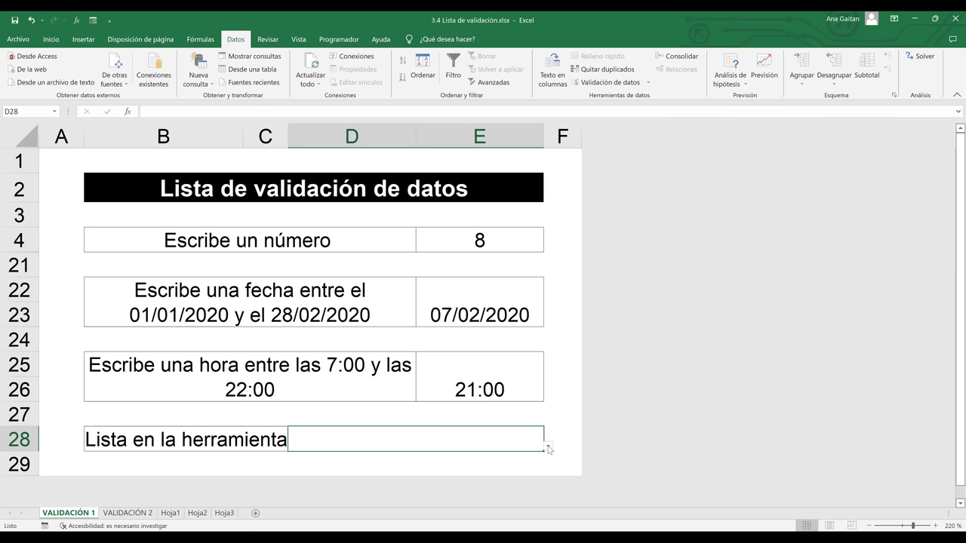
click(548, 448)
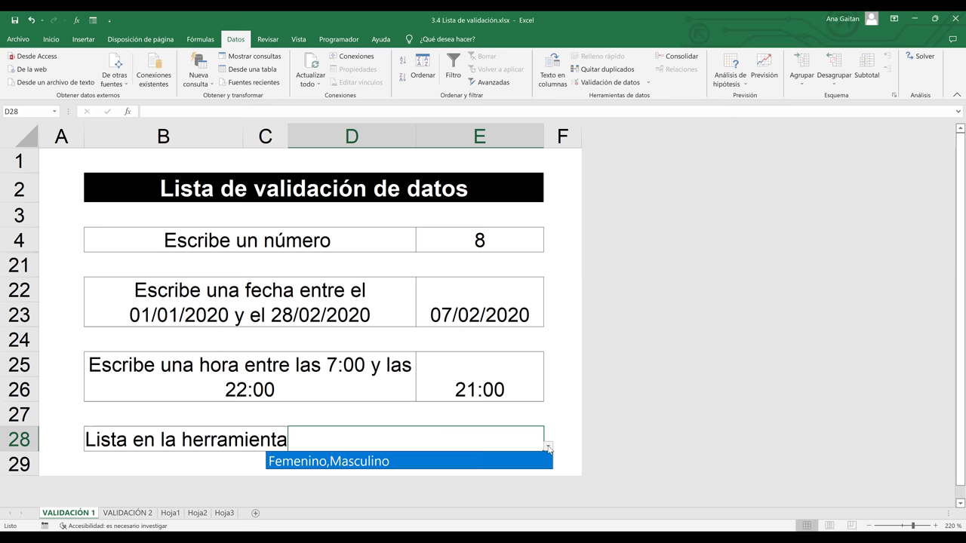
click(463, 462)
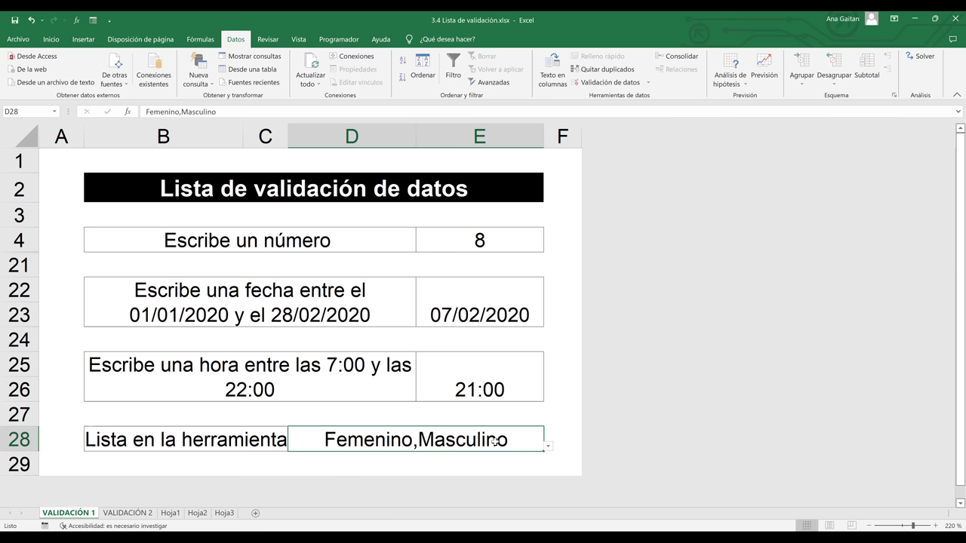
Change the separator in D28's list source to a semicolon, giving Femenino;Masculino, and apply the rule
click(603, 85)
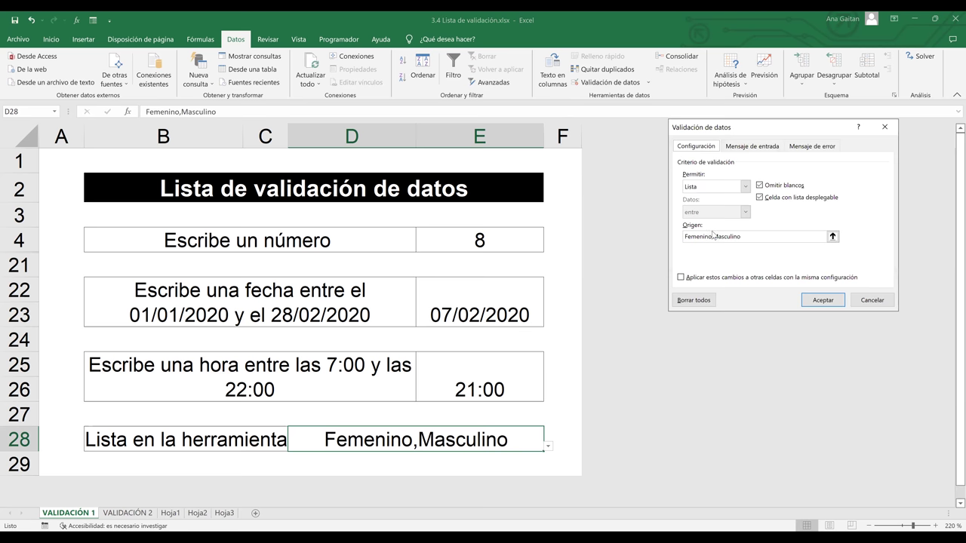
click(713, 236)
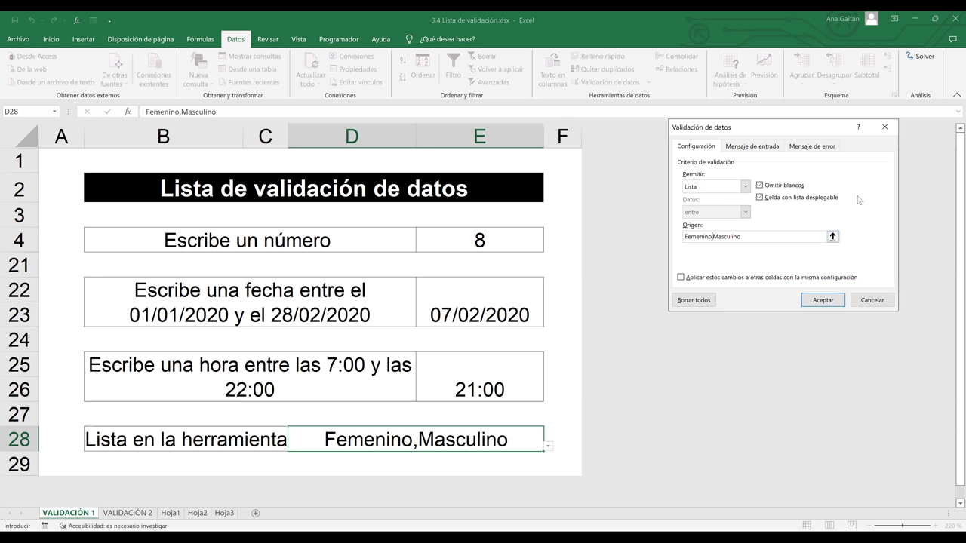
key(BackSpace)
text(;)
click(820, 303)
Test D28's dropdown list by choosing Masculino and replacing it with Femenino
click(547, 447)
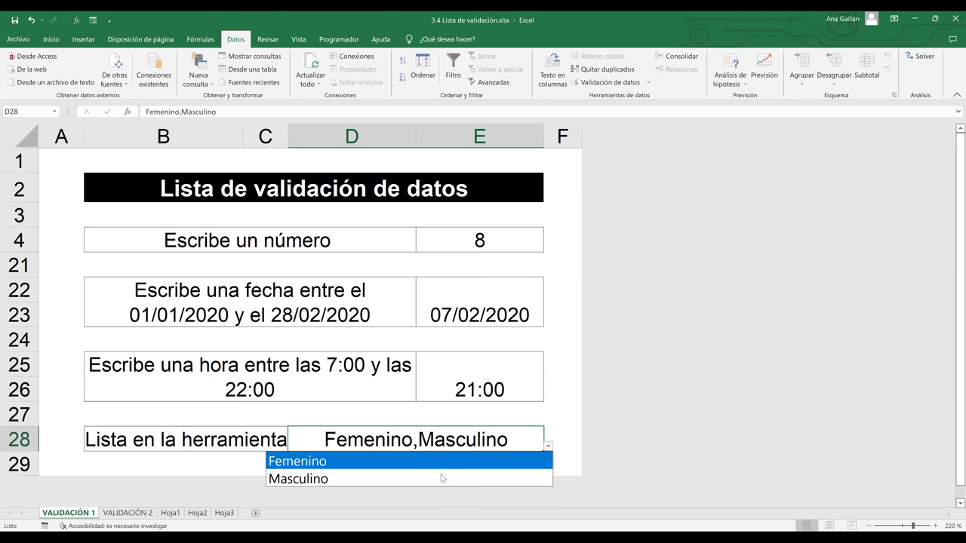
click(439, 474)
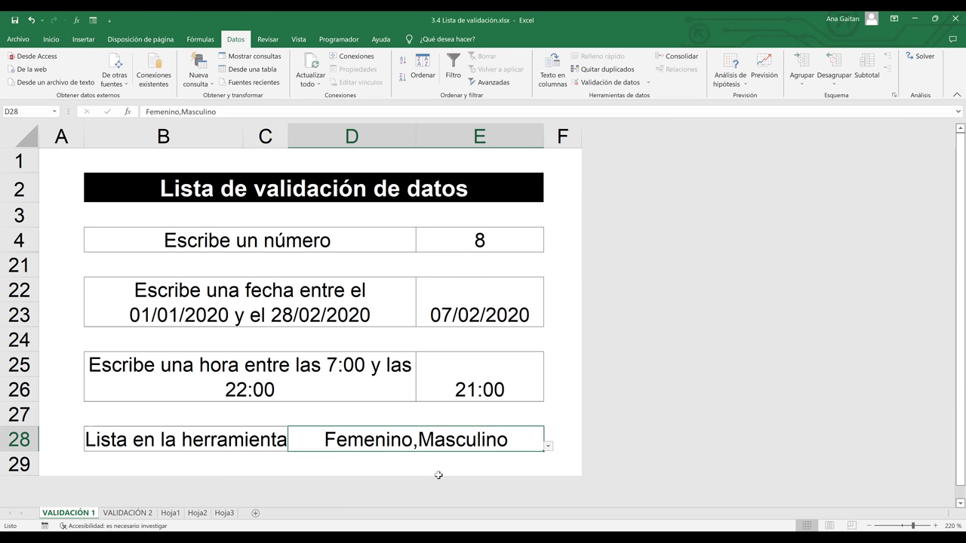
click(547, 447)
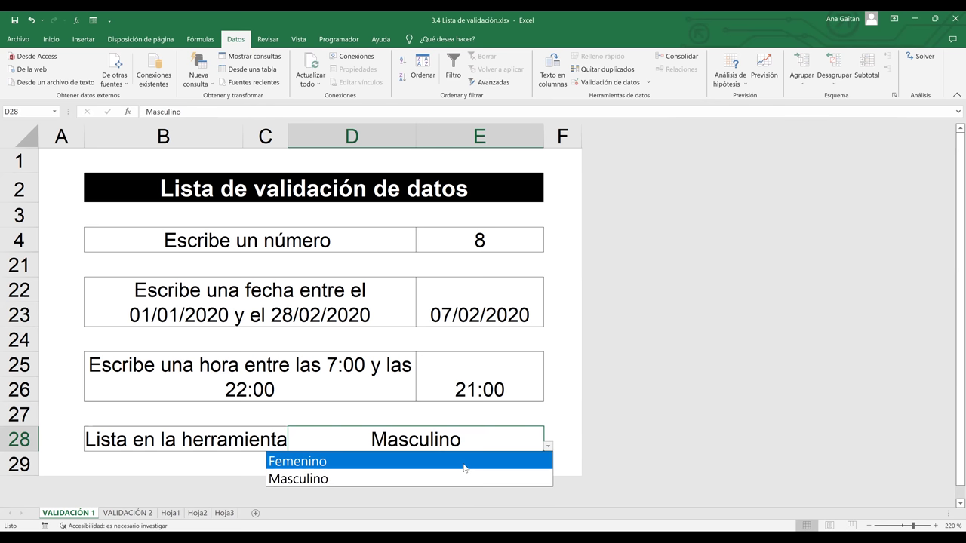
click(464, 461)
click(567, 437)
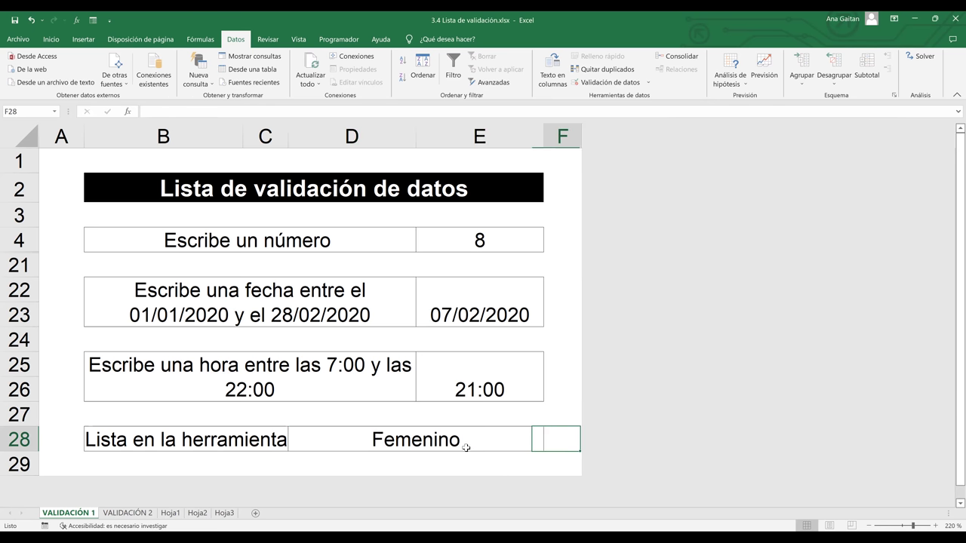
Try entering femenino in lowercase in D28 against the list rule and cancel the entry
click(466, 447)
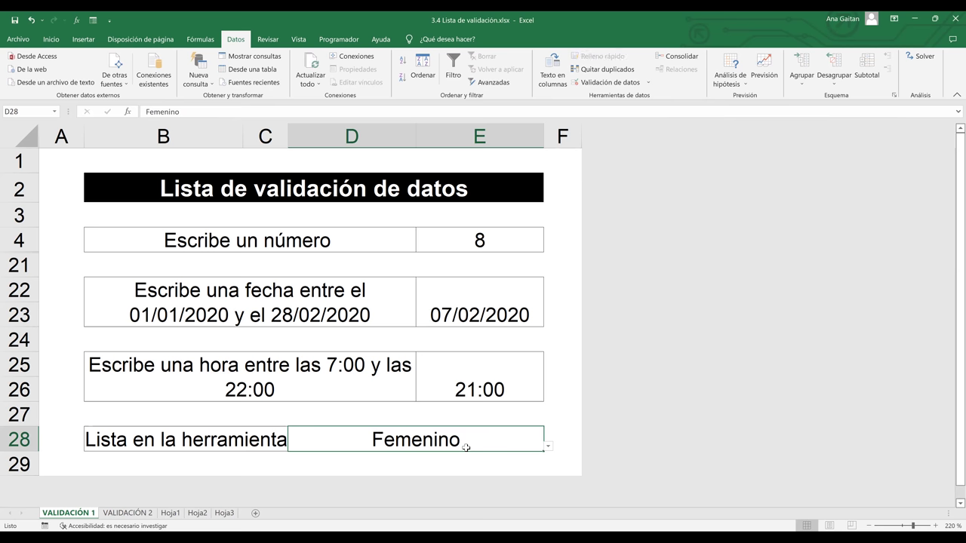
key(BackSpace)
text(femenino)
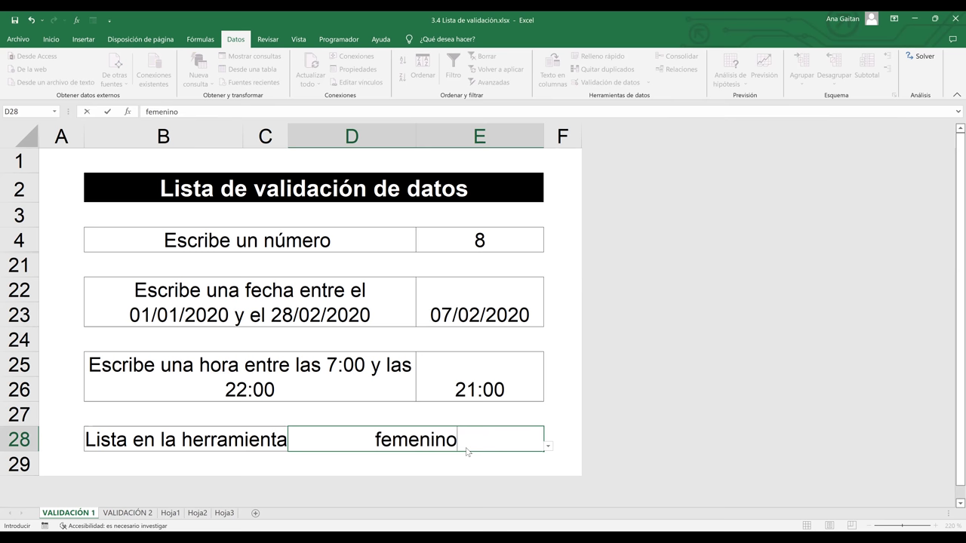
key(Return)
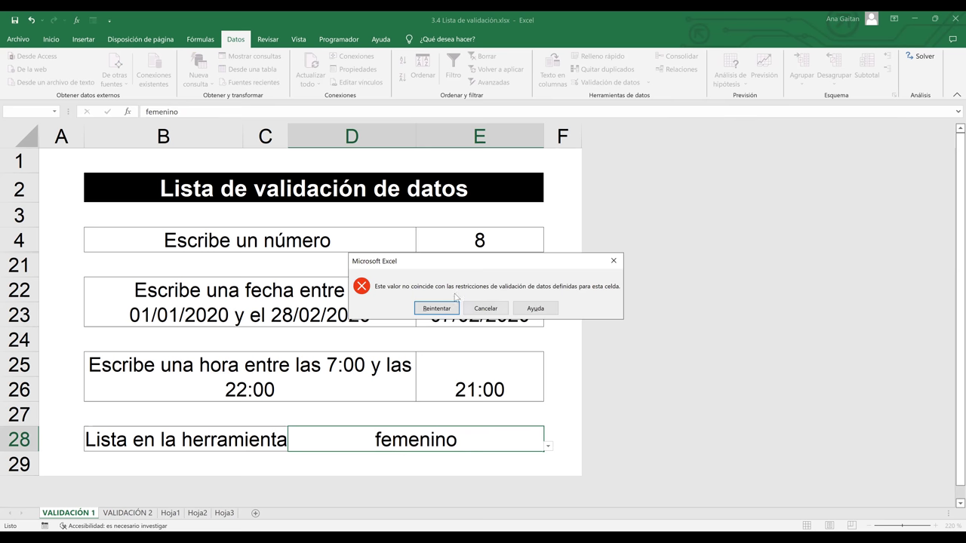
click(474, 307)
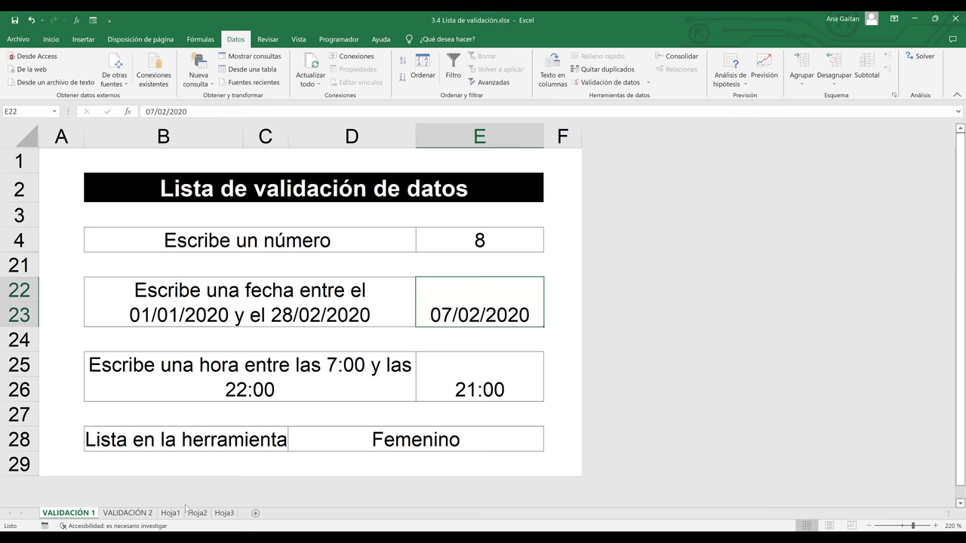
key(Down)
key(Down)
On the VALIDACIÓN 2 sheet, change the label in D5 to "Seleccionar un Vendedor:"
click(127, 513)
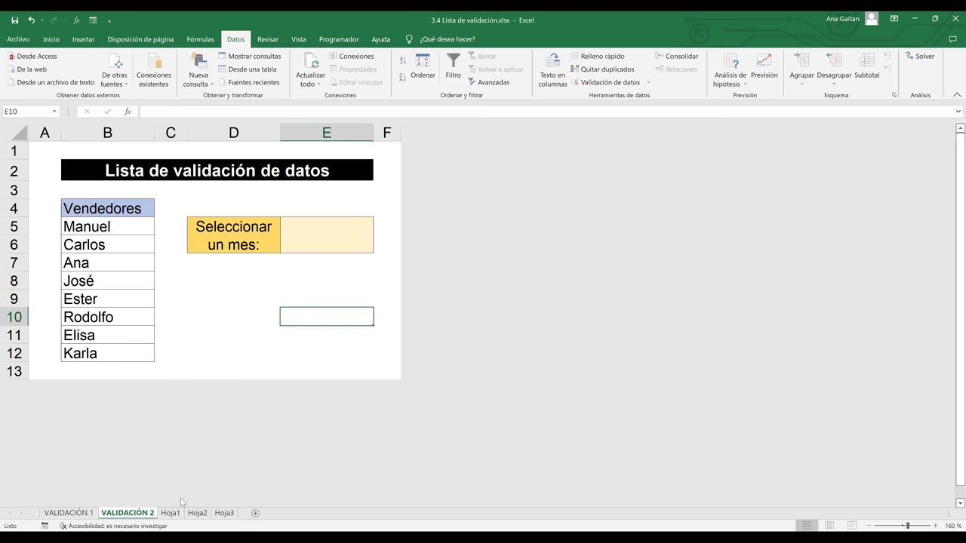
click(179, 339)
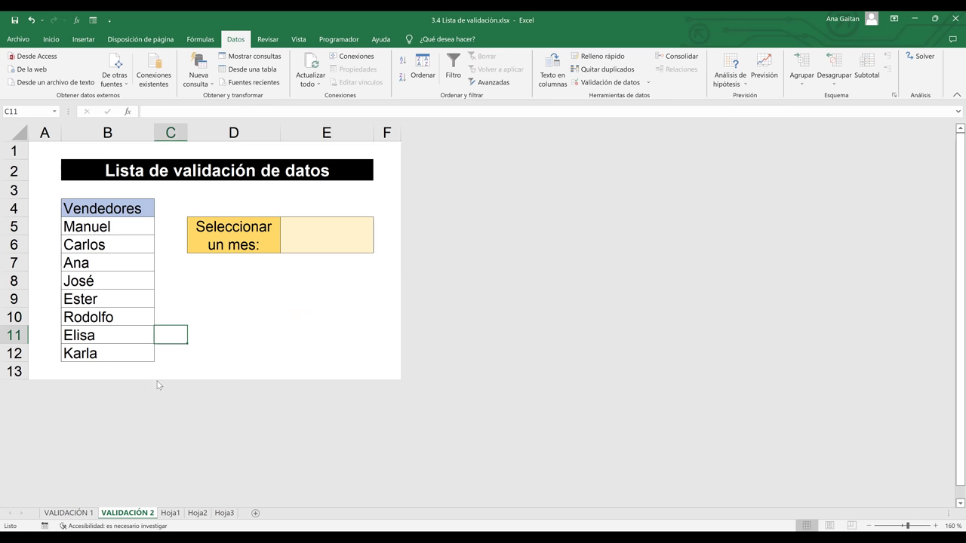
click(214, 286)
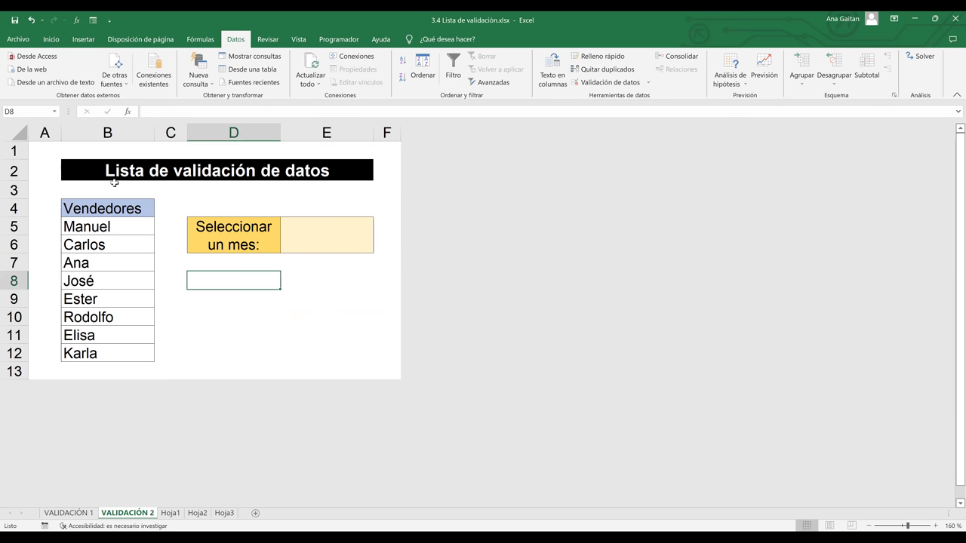
click(93, 227)
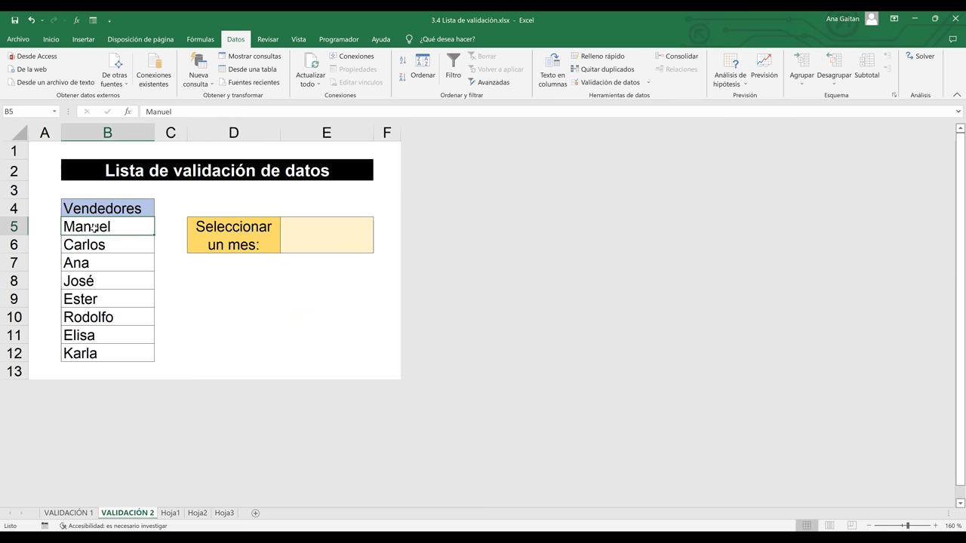
click(316, 232)
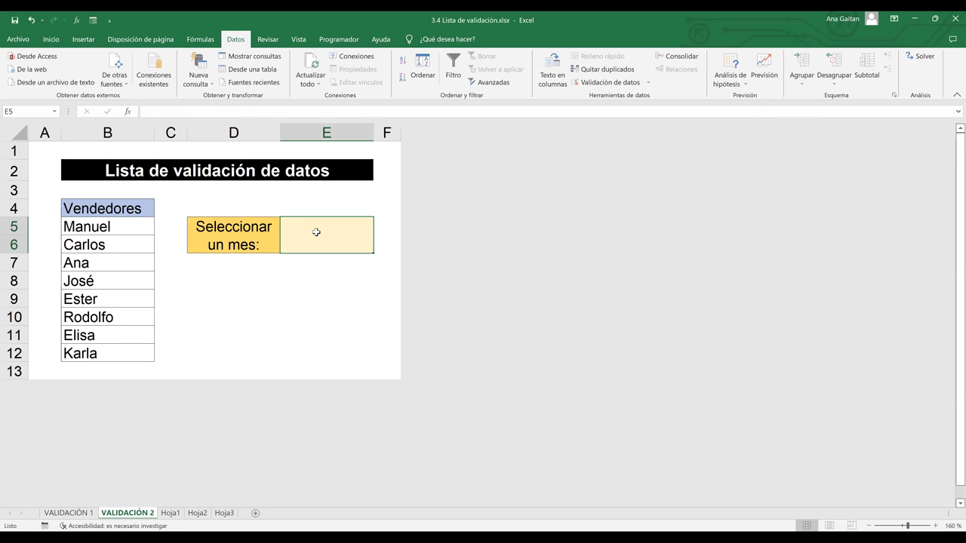
click(240, 244)
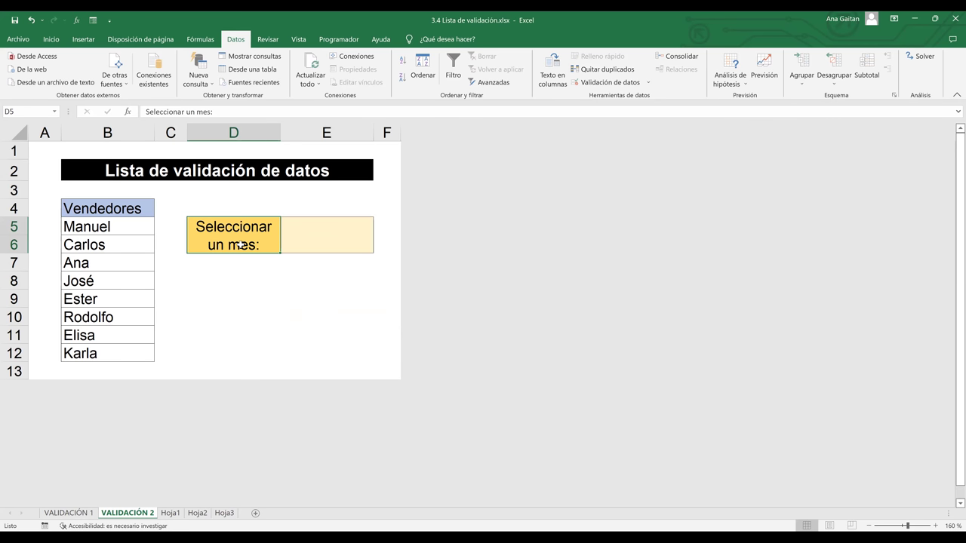
double_click(253, 246)
key(BackSpace)
key(BackSpace)
key(BackSpace)
text(Vended)
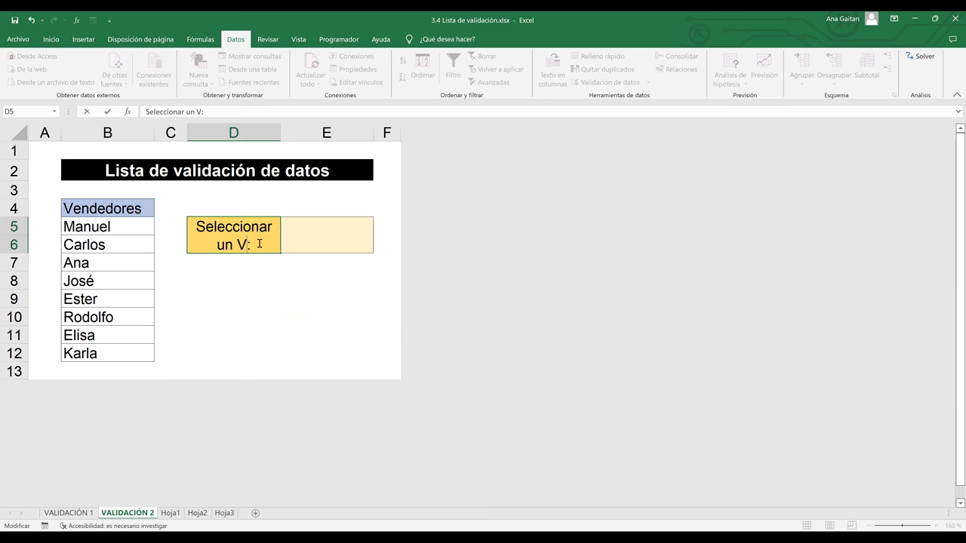
text(or)
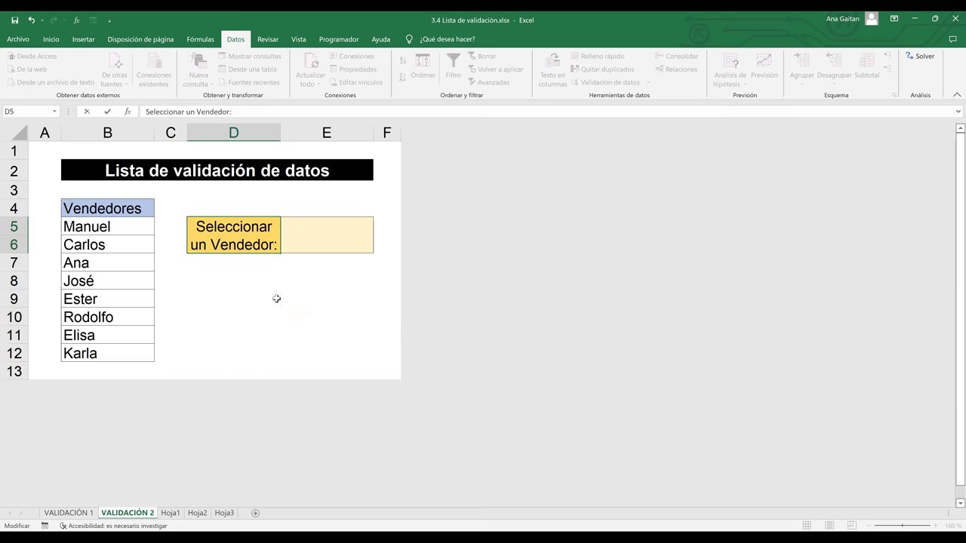
click(276, 300)
Enter the first name of the Vendedores list in E5, written entirely in lowercase
click(340, 246)
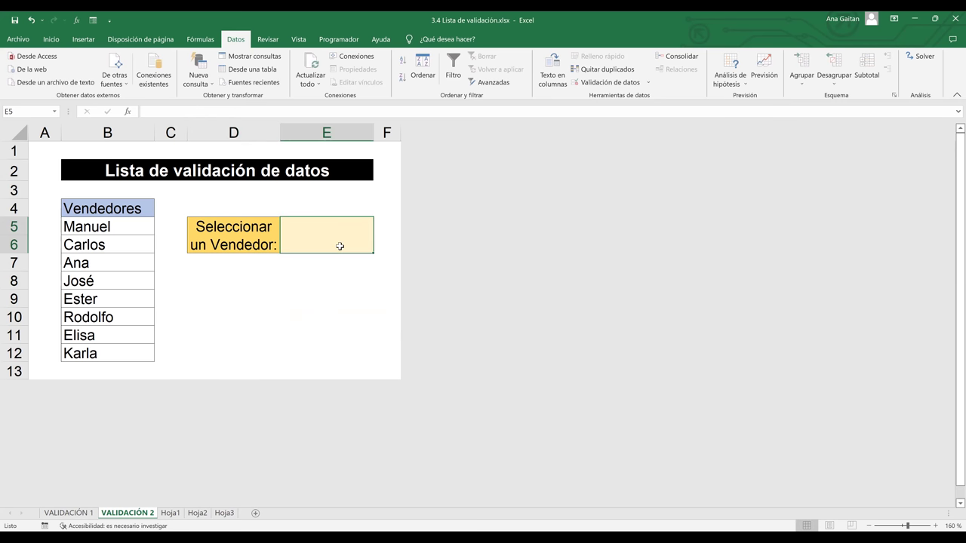
text(Manuel)
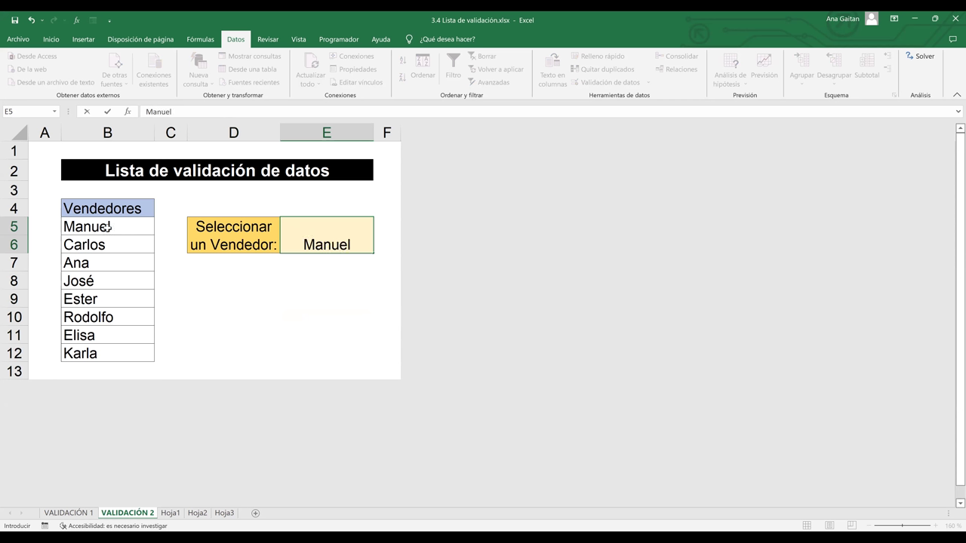
key(BackSpace)
key(BackSpace)
key(BackSpace)
key(BackSpace)
key(BackSpace)
key(BackSpace)
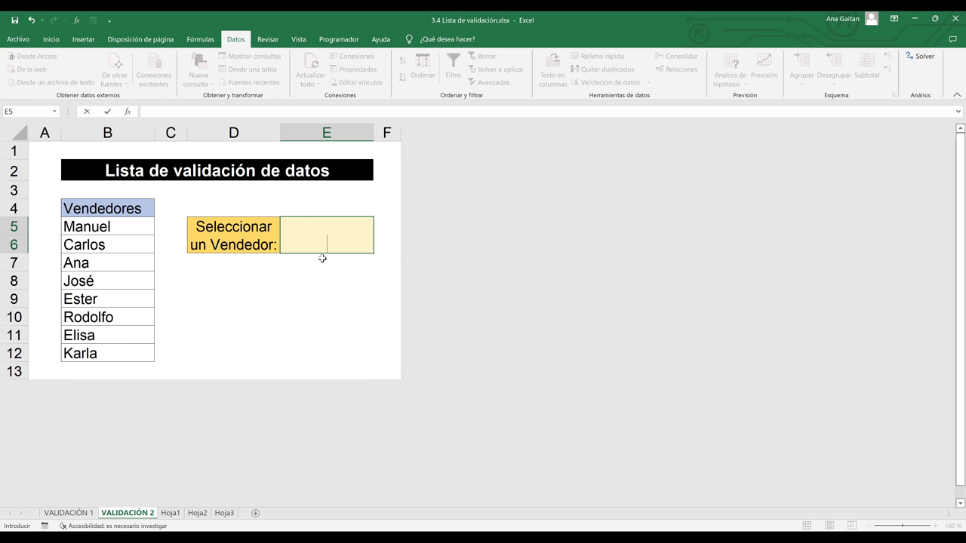
text(manuel)
key(Return)
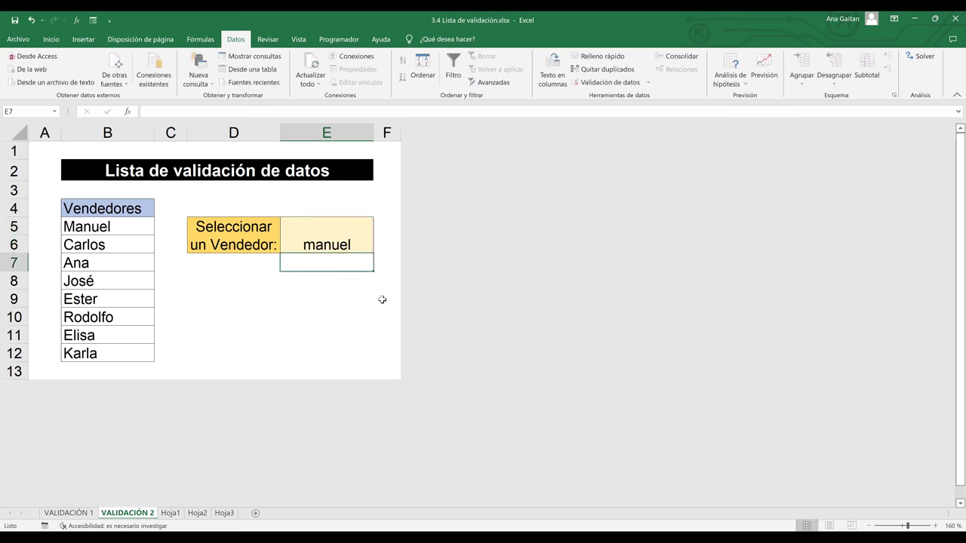
Replace the seller's name in E5 with a spelling that has a capital letter in the middle, and clear the cell
click(350, 250)
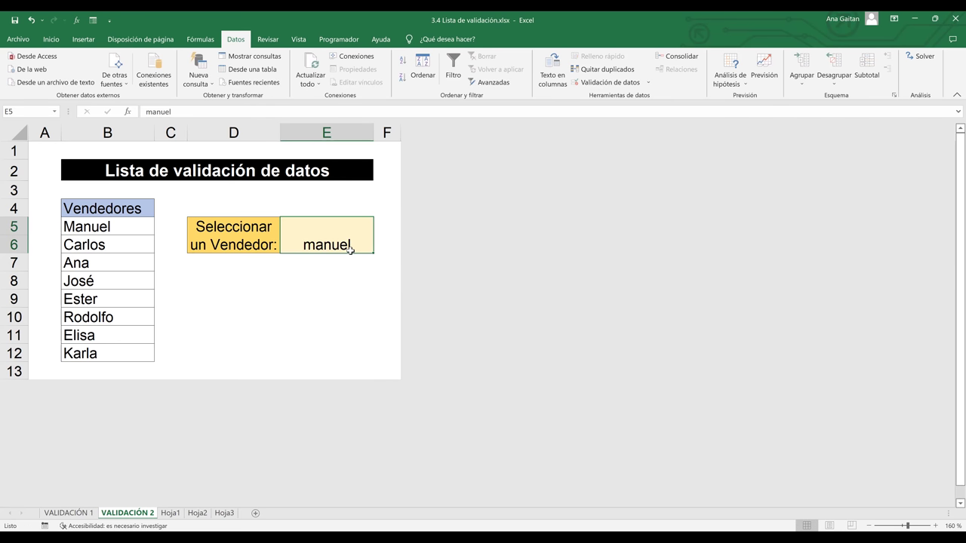
text(MaNuel)
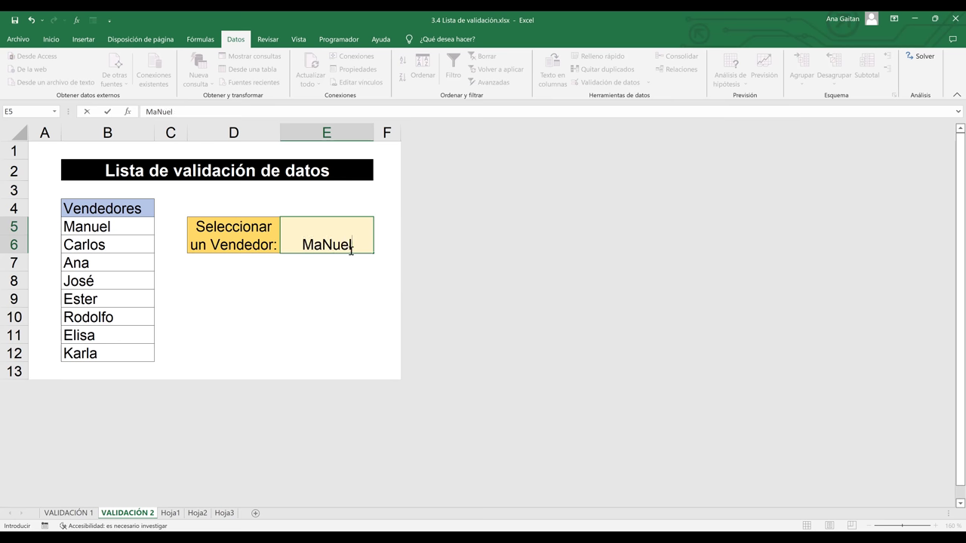
key(Return)
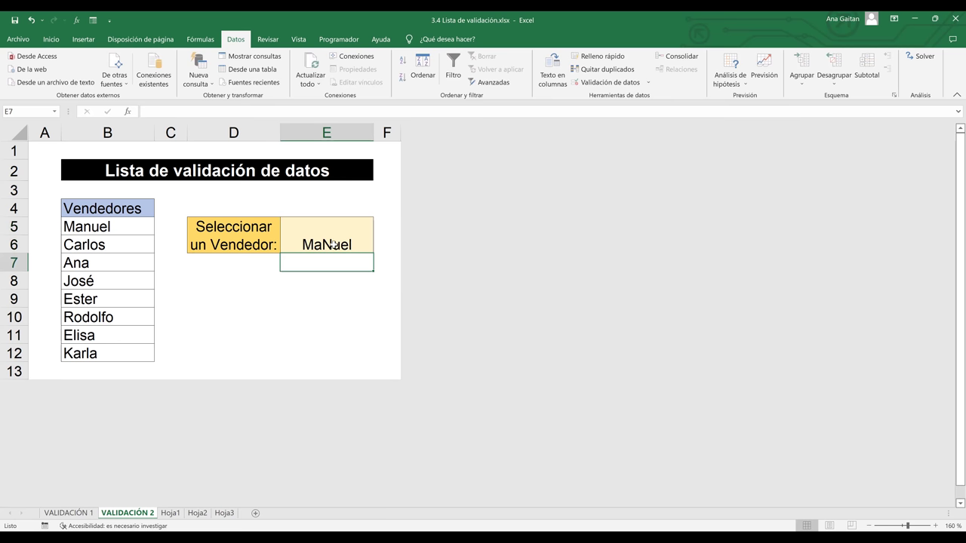
click(332, 243)
click(324, 270)
click(317, 241)
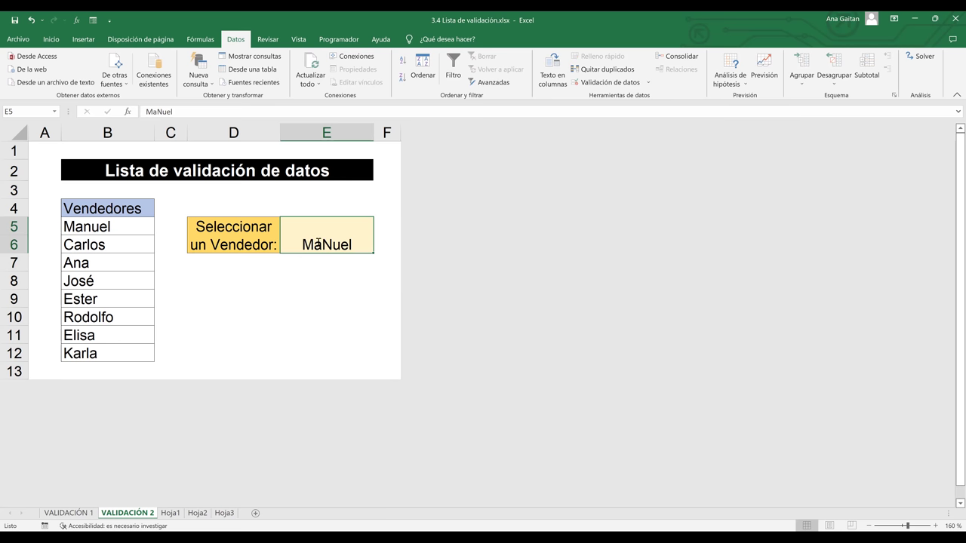
key(BackSpace)
double_click(327, 304)
key(Escape)
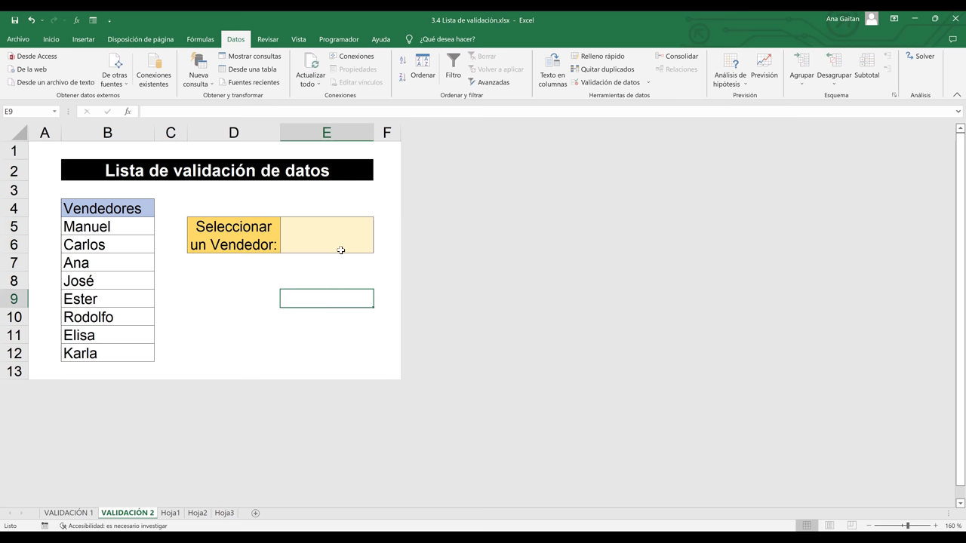
Enter the heading Genero in E8, below the seller selection cell
click(330, 239)
click(317, 274)
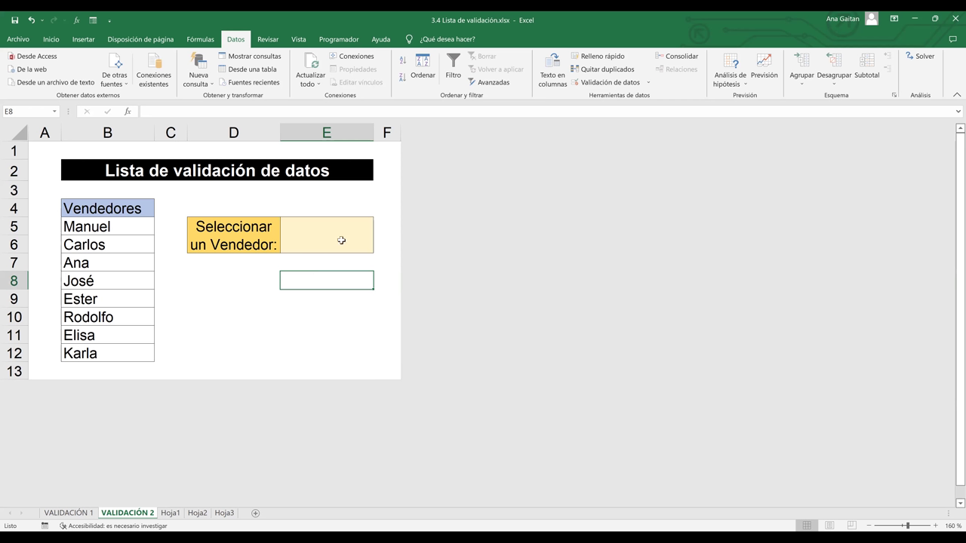
text(Genero)
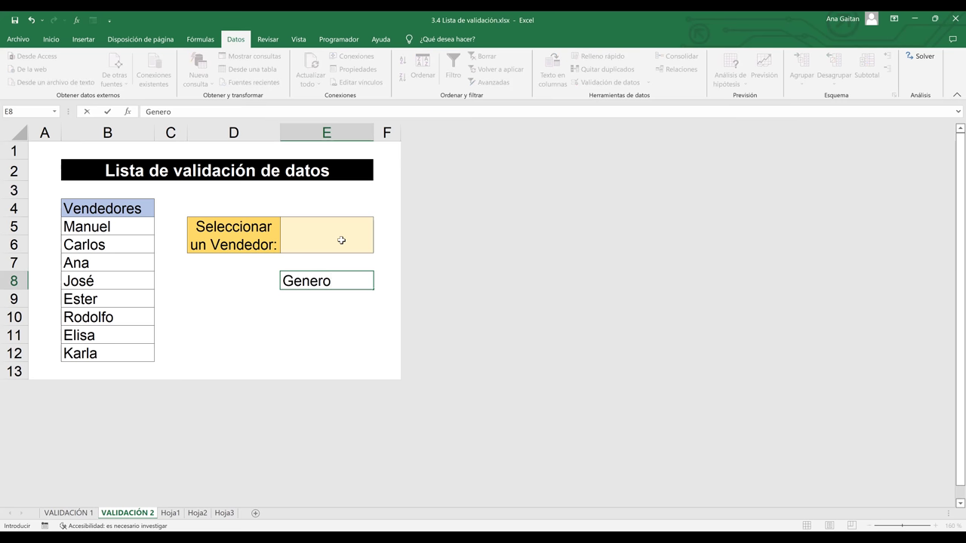
key(Return)
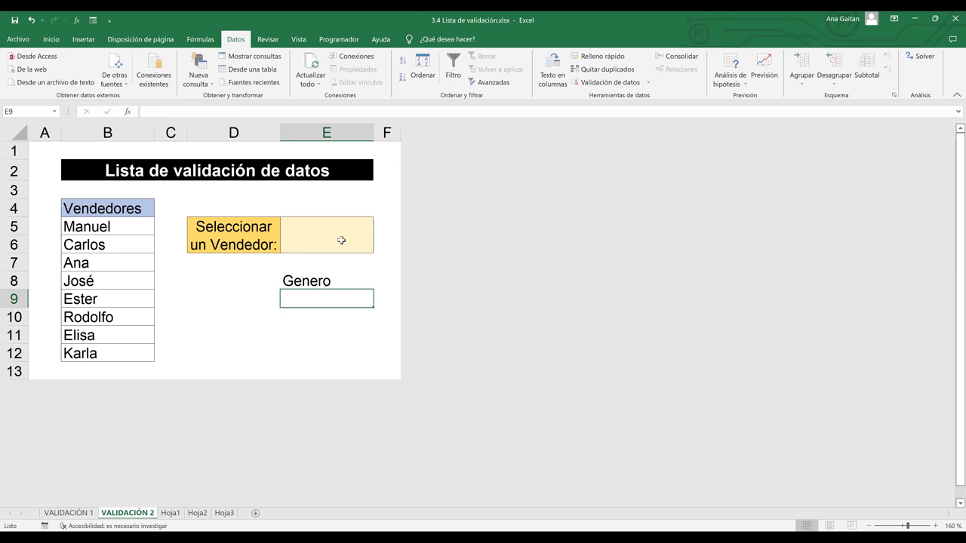
text(Fe)
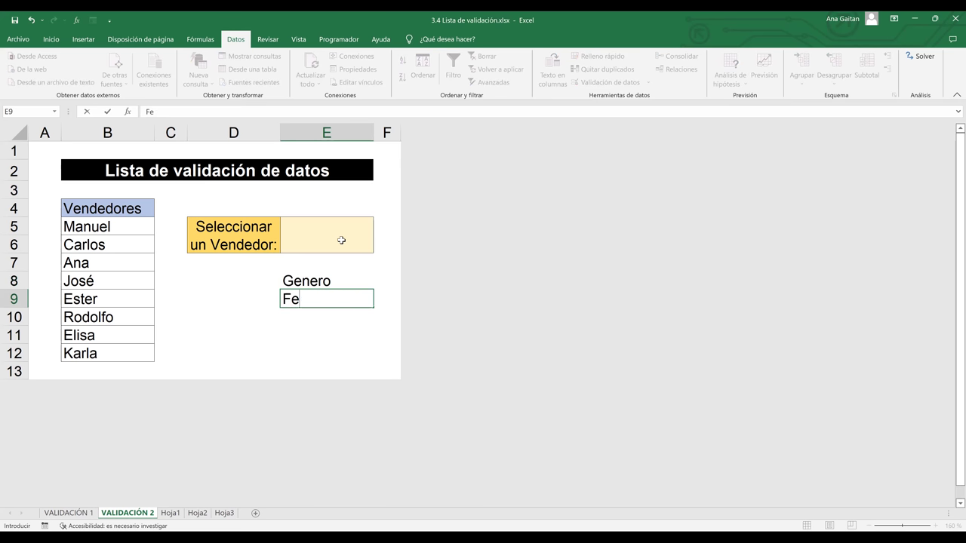
key(BackSpace)
key(BackSpace)
Fill D9:D12 with four sample first names, one per row, beside the Genero column
key(Left)
text(a)
key(BackSpace)
text(Ana)
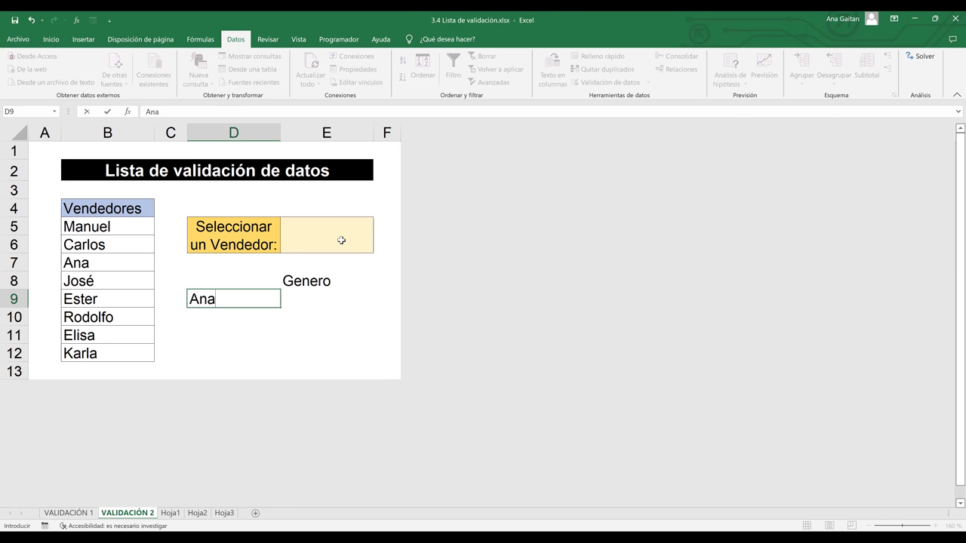
key(Return)
text(Juan)
key(Return)
text(Luis)
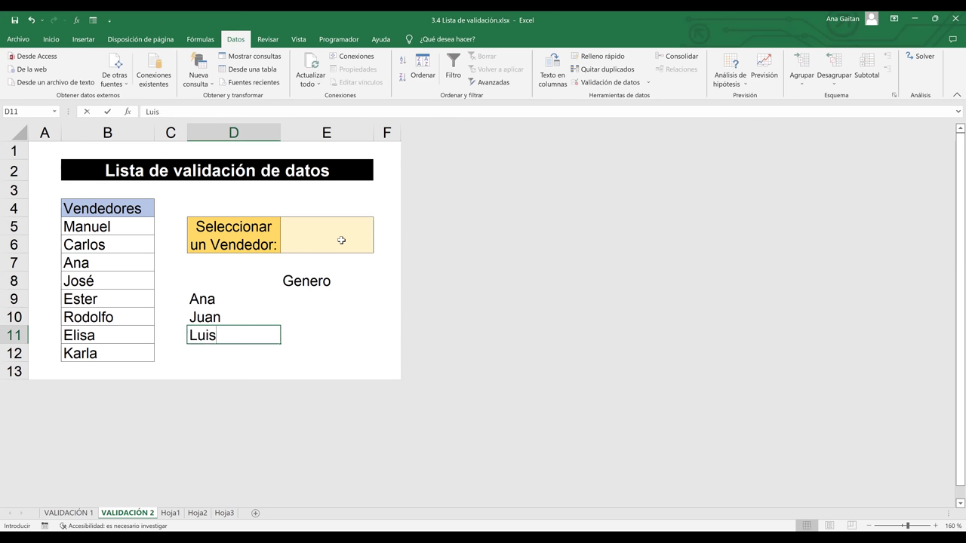
key(Return)
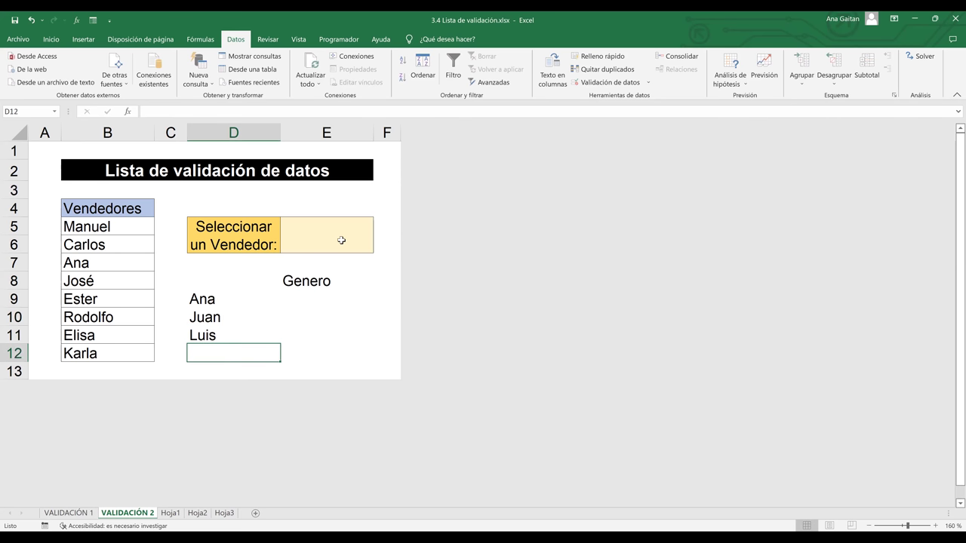
text(MAria)
key(BackSpace)
key(BackSpace)
key(BackSpace)
key(BackSpace)
text(aria)
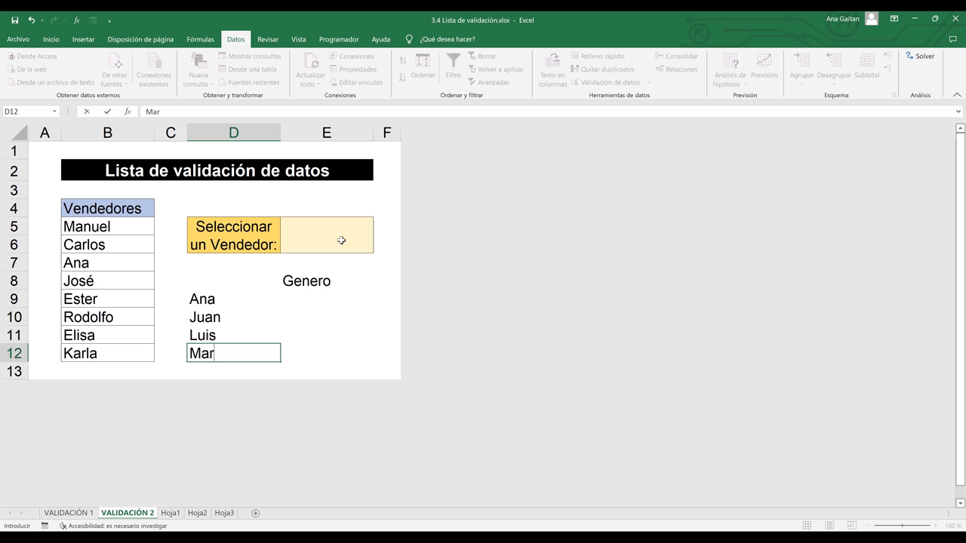
Enter Femenino in E9 and Masculino in E10, below the Genero heading
click(312, 303)
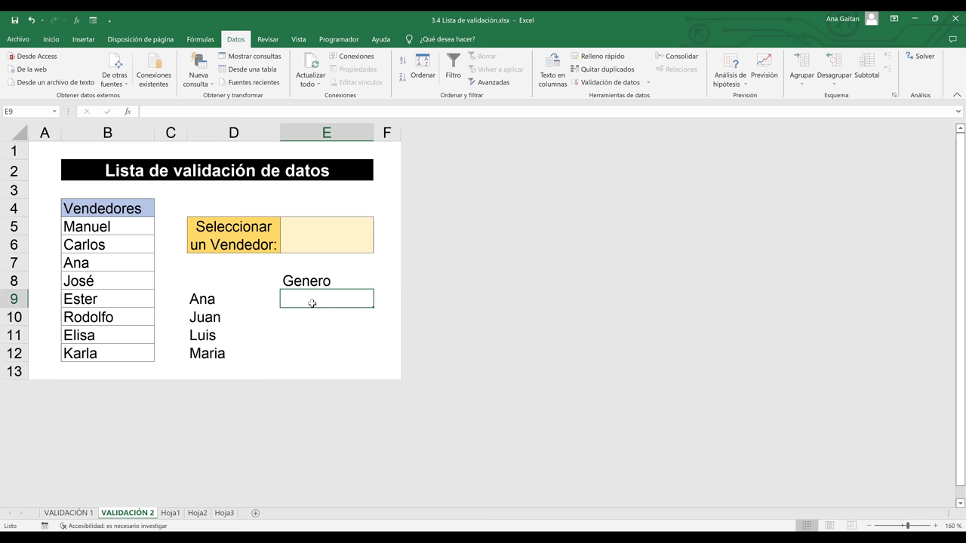
text(Fe)
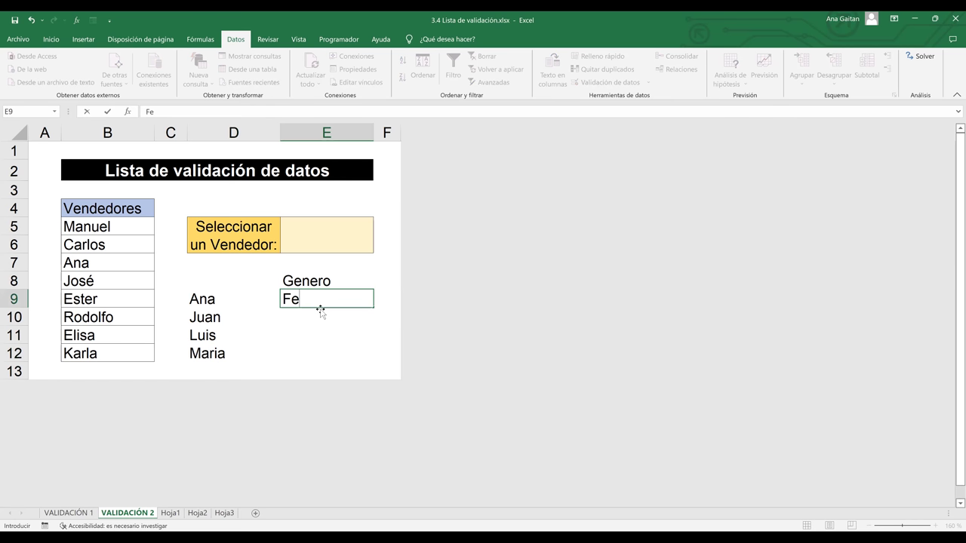
text(menino)
key(Return)
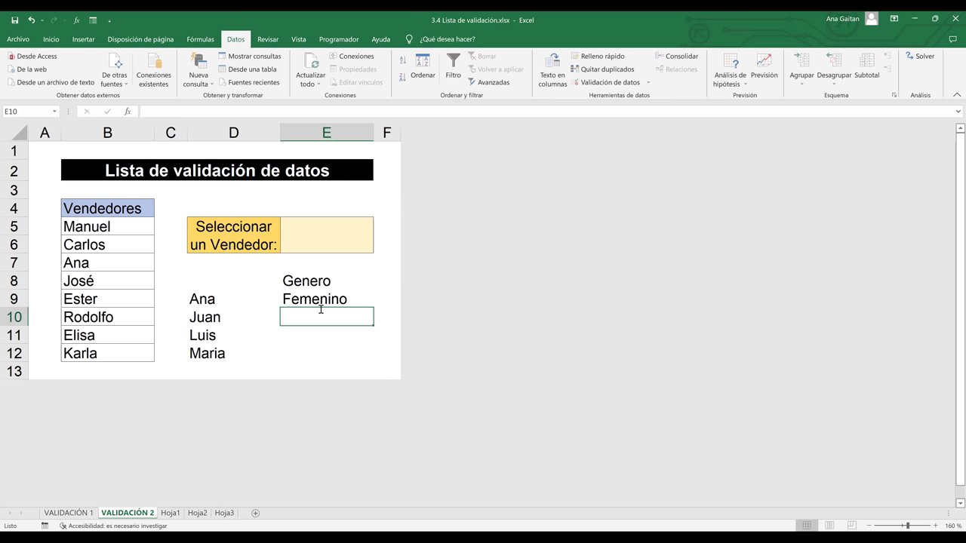
text(MAs)
key(BackSpace)
key(BackSpace)
text(ascul)
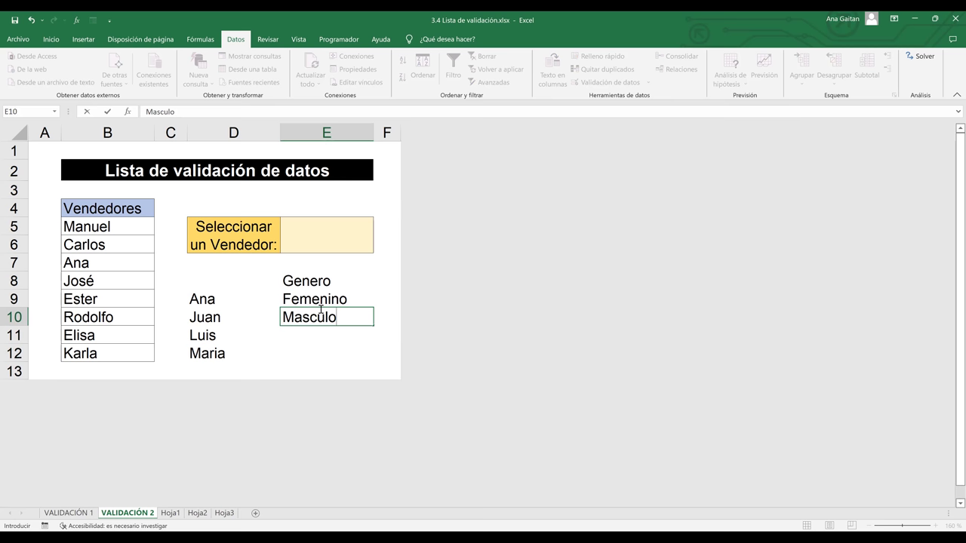
text(ino)
key(Return)
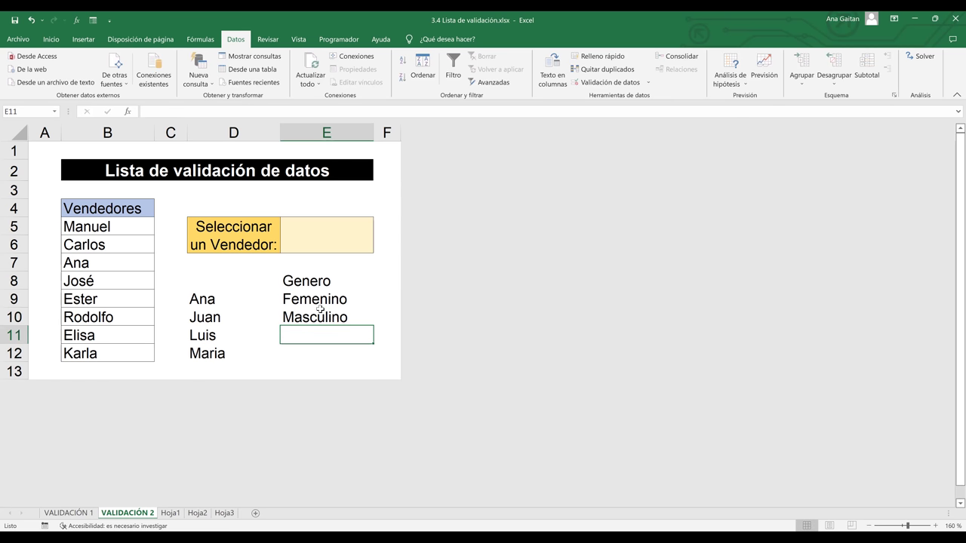
Enter the inconsistent spellings MAscUlin0 in E11 and femenin0 in E12
text(Ma)
key(BackSpace)
key(BackSpace)
text(Asc)
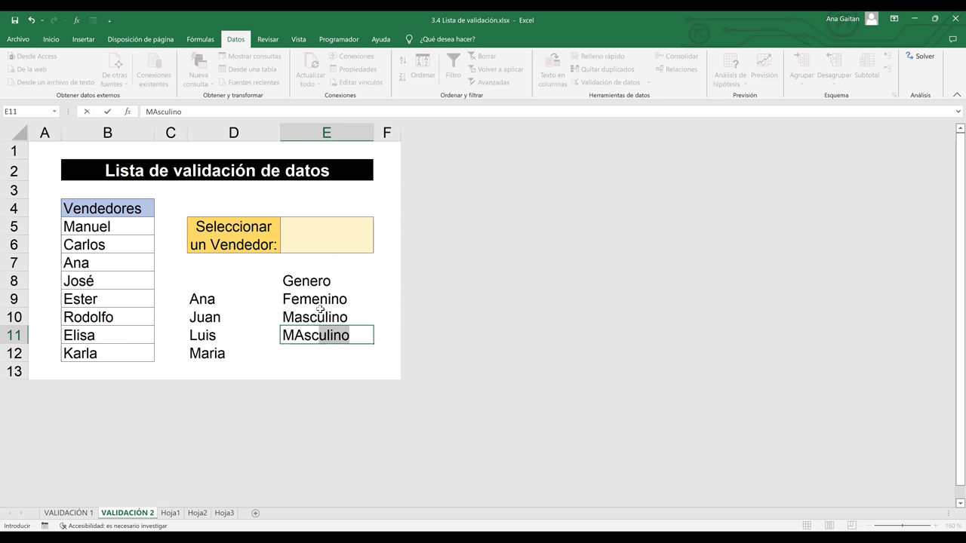
key(BackSpace)
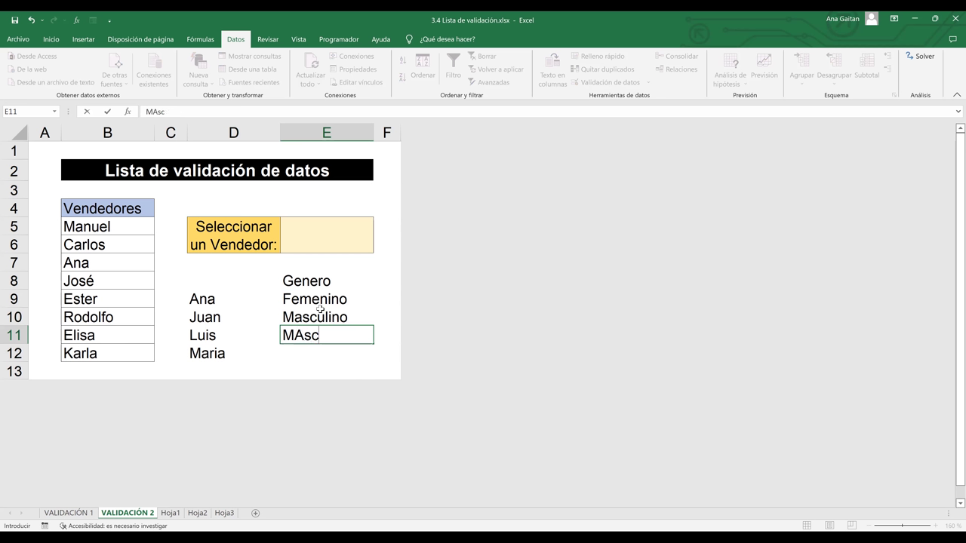
text(Ulin0)
key(Return)
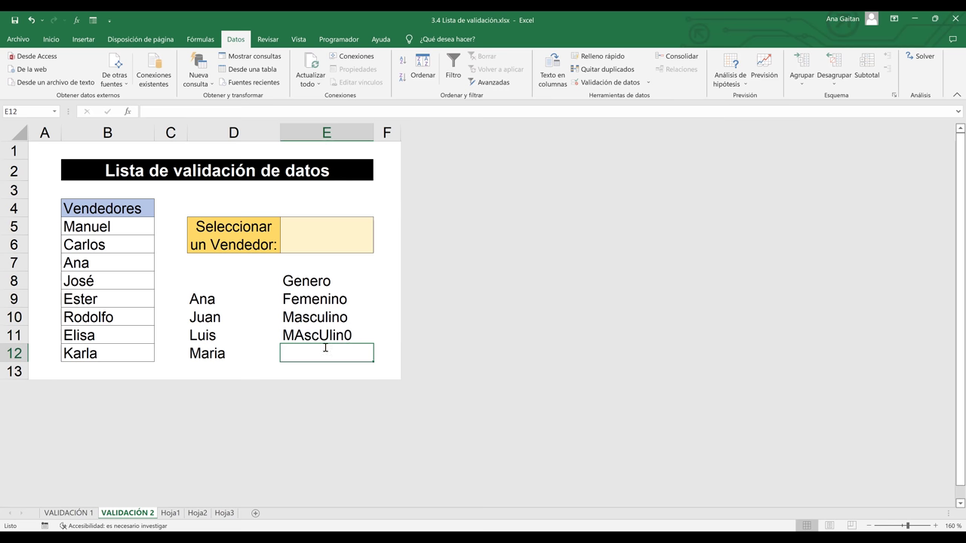
text(fe)
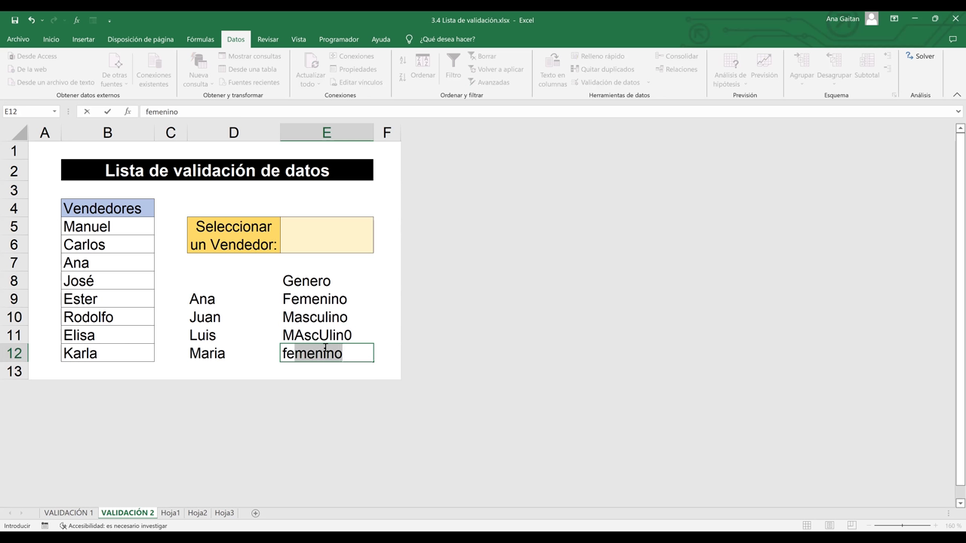
text(menin0)
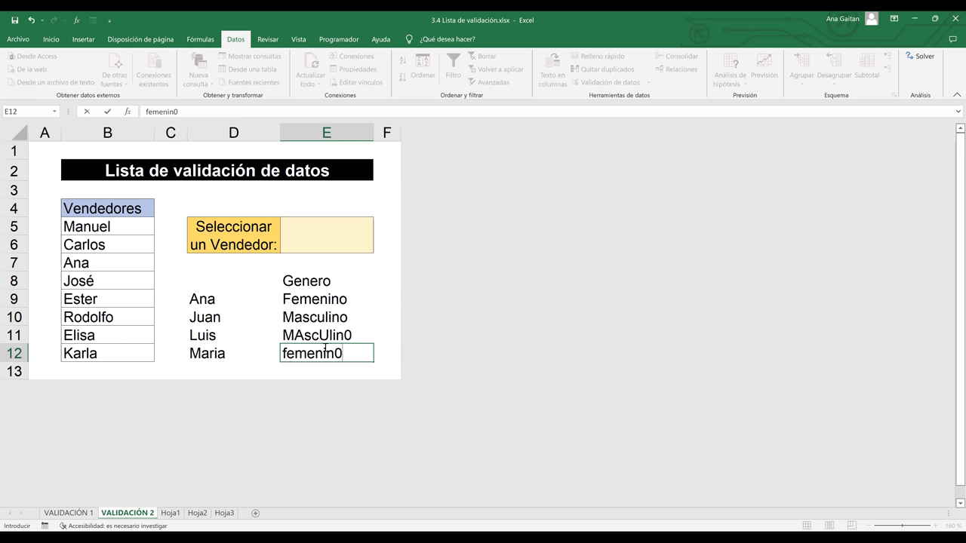
key(Return)
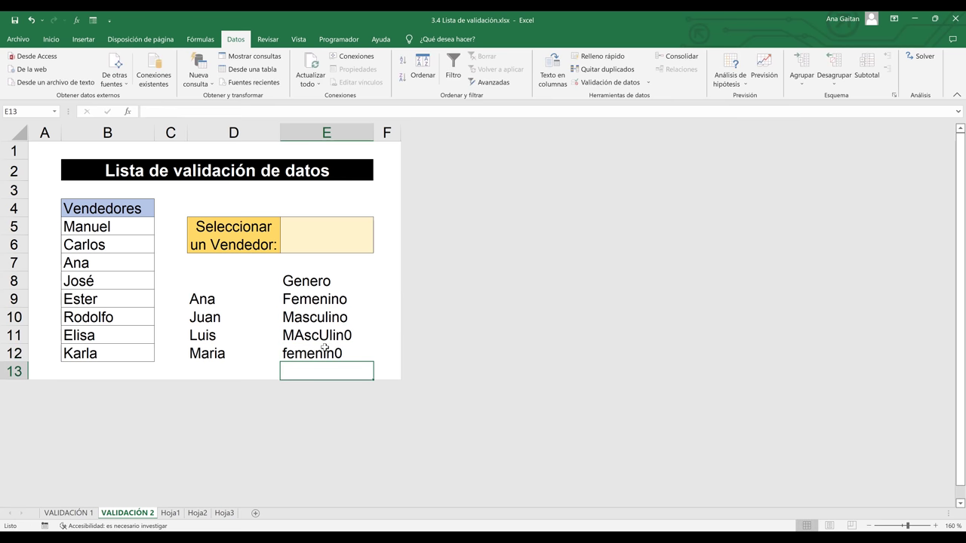
click(380, 348)
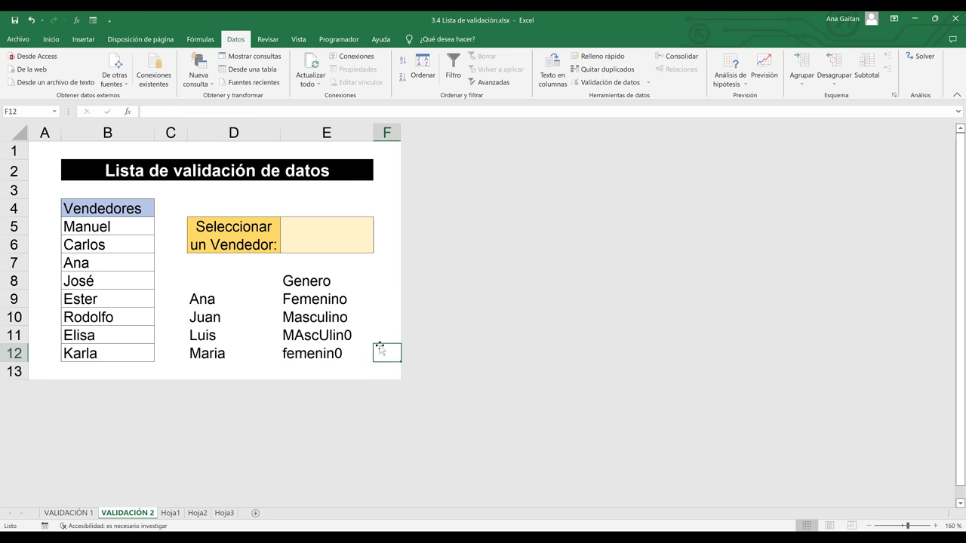
click(315, 295)
drag(305, 280, 302, 353)
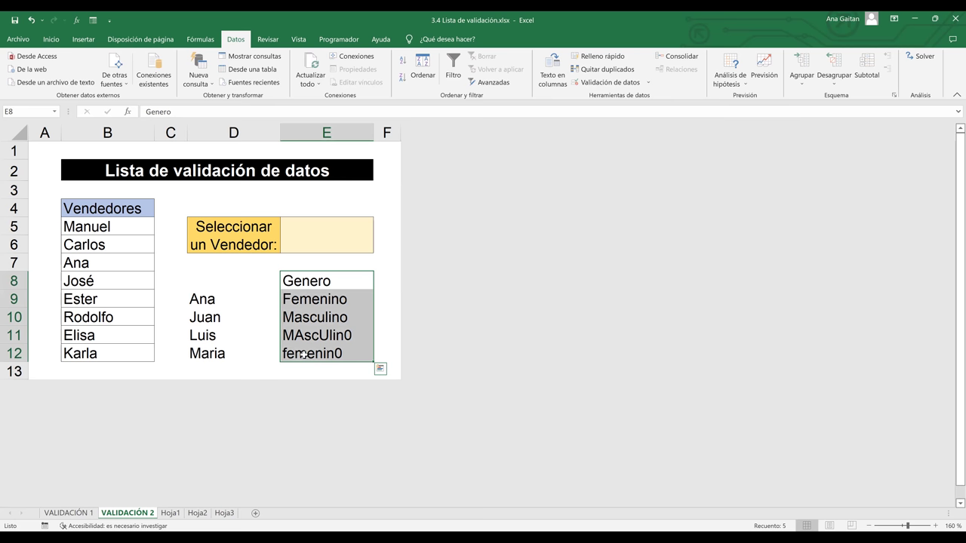
click(386, 357)
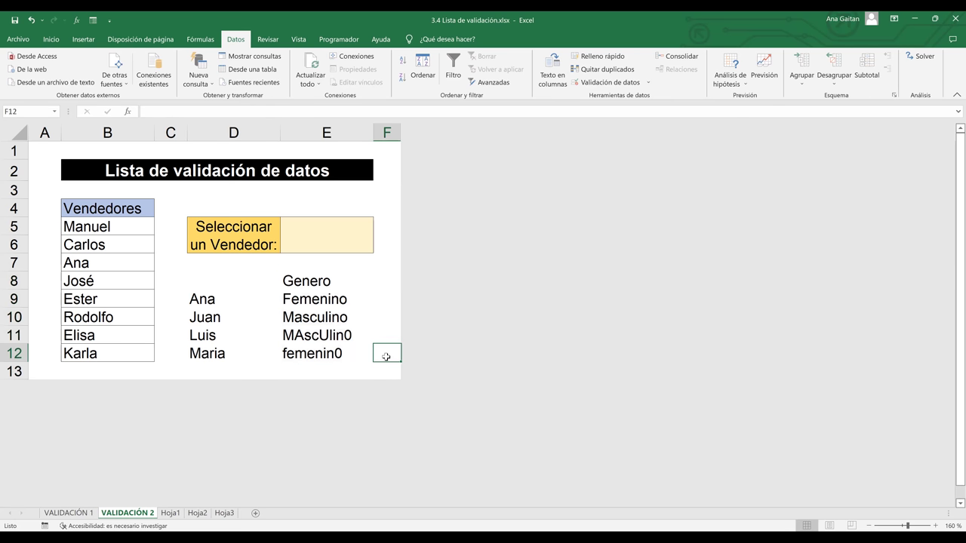
Replace the gender in E9 with Mujer and the one in E11 with Hombre
click(298, 299)
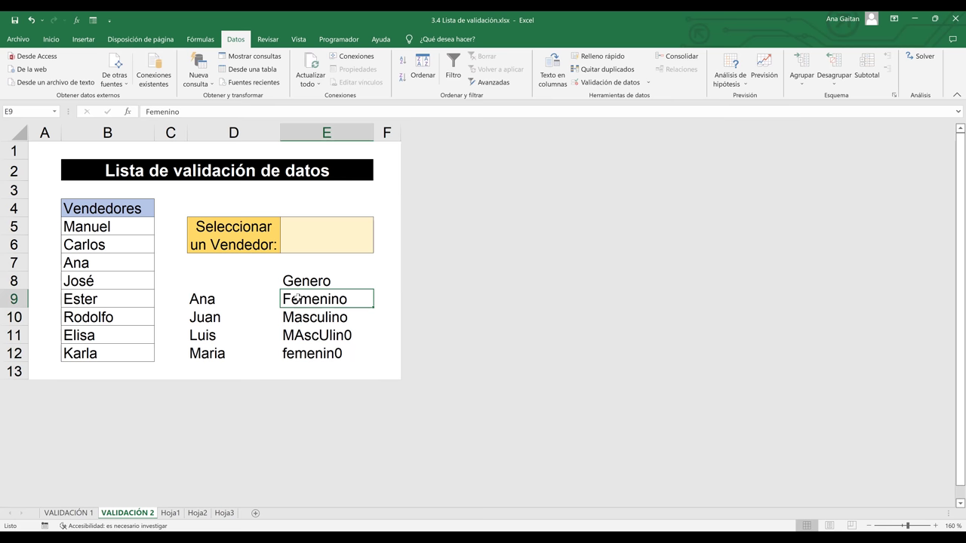
text(M)
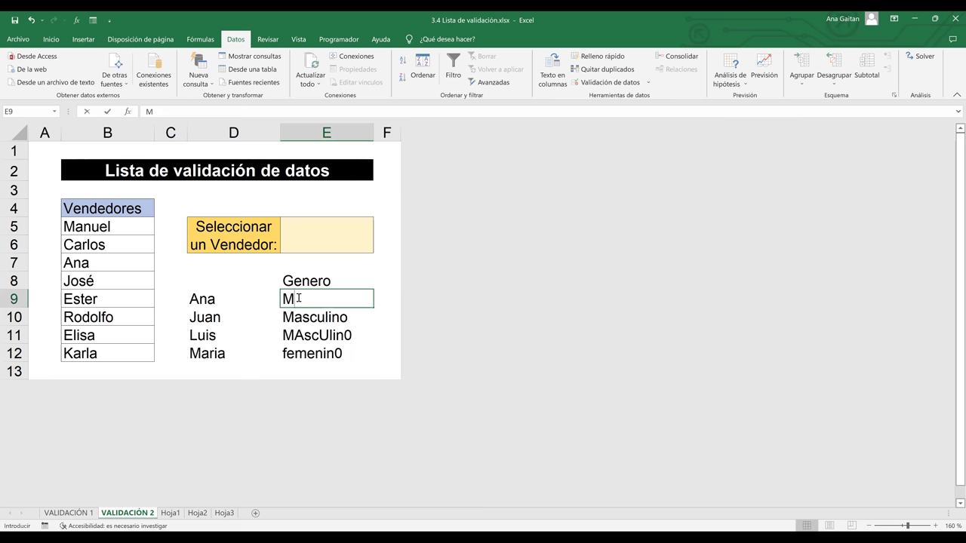
text(ujer)
key(Return)
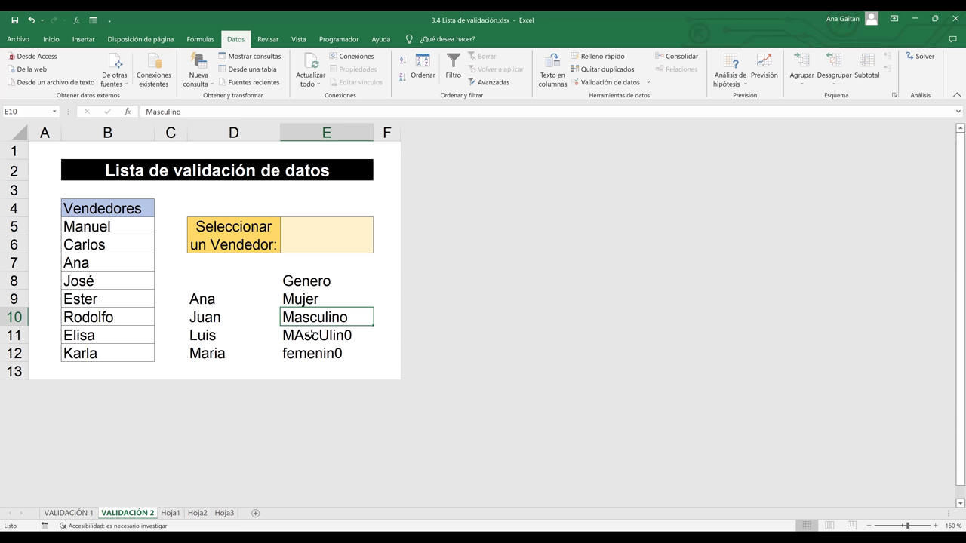
click(312, 353)
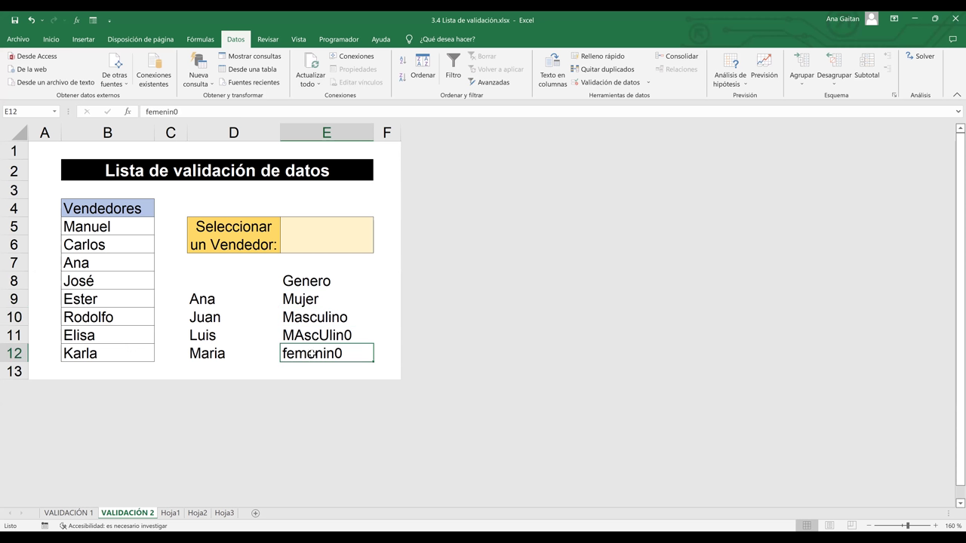
click(306, 334)
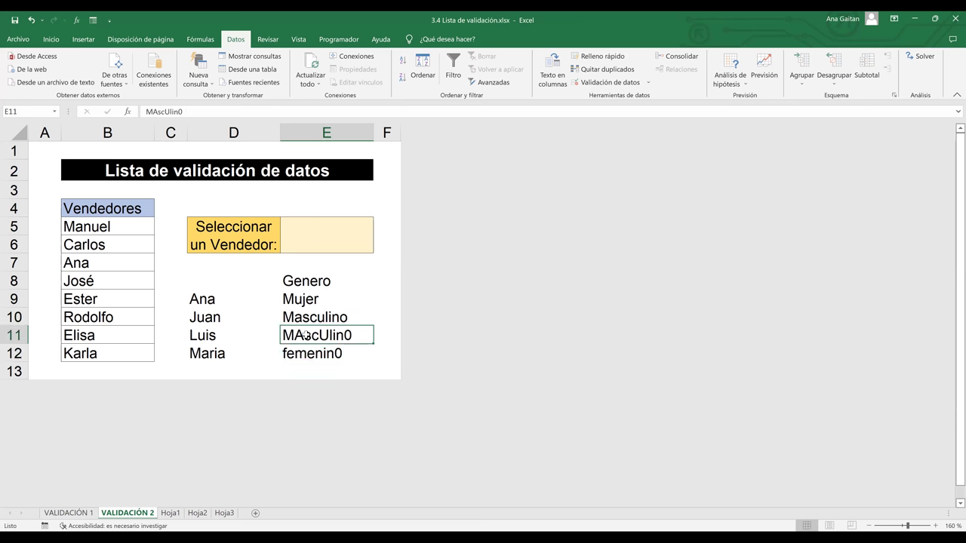
text(Hombre)
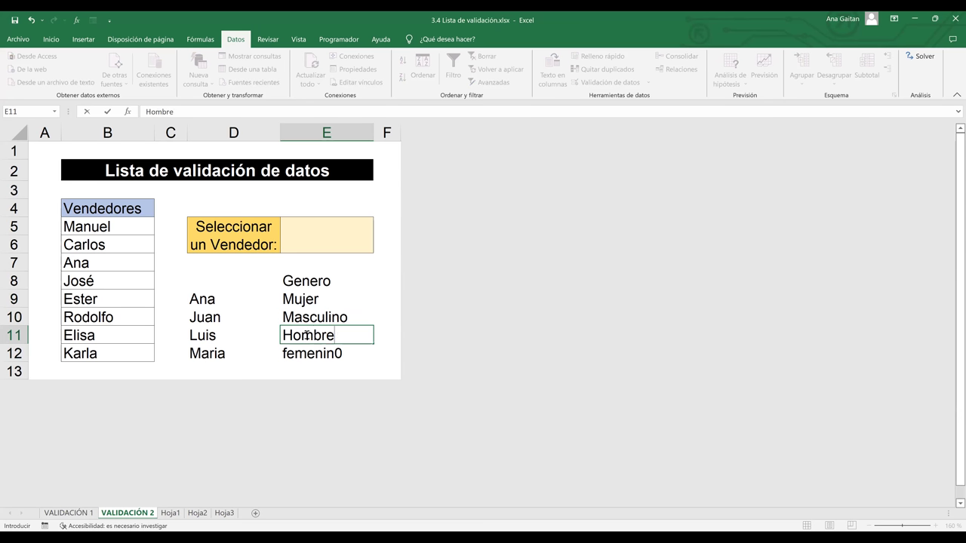
click(375, 369)
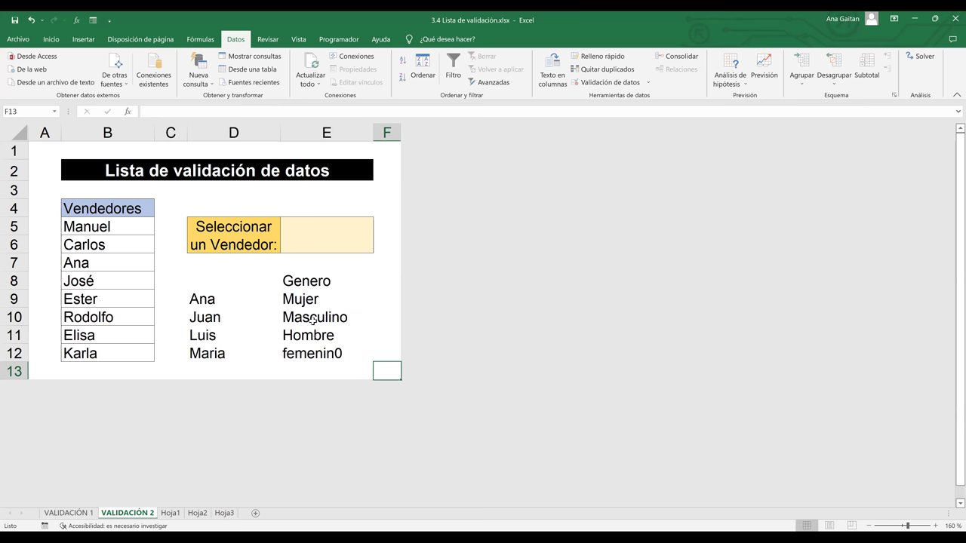
Examine the differently worded gender entries in E9:E12 against the sample names in column D
drag(300, 298, 300, 351)
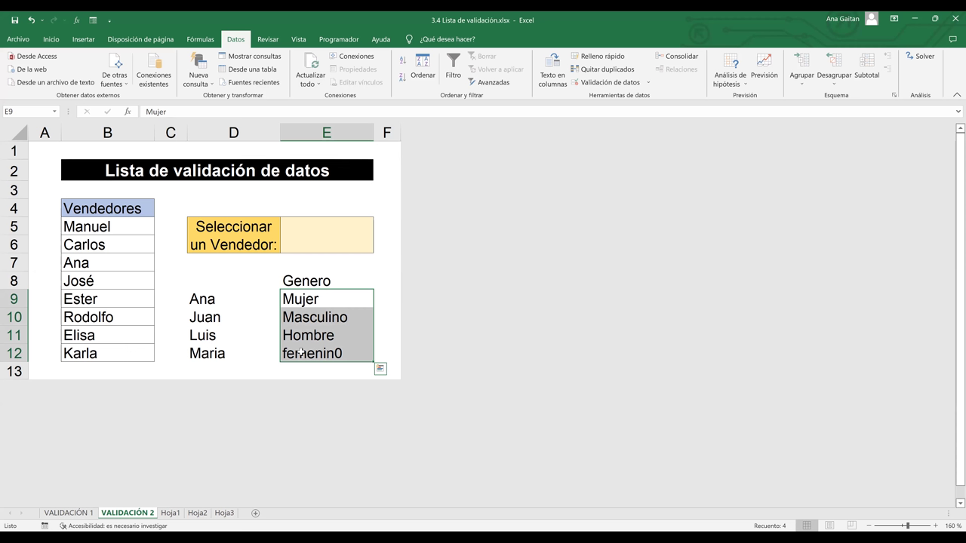
click(315, 304)
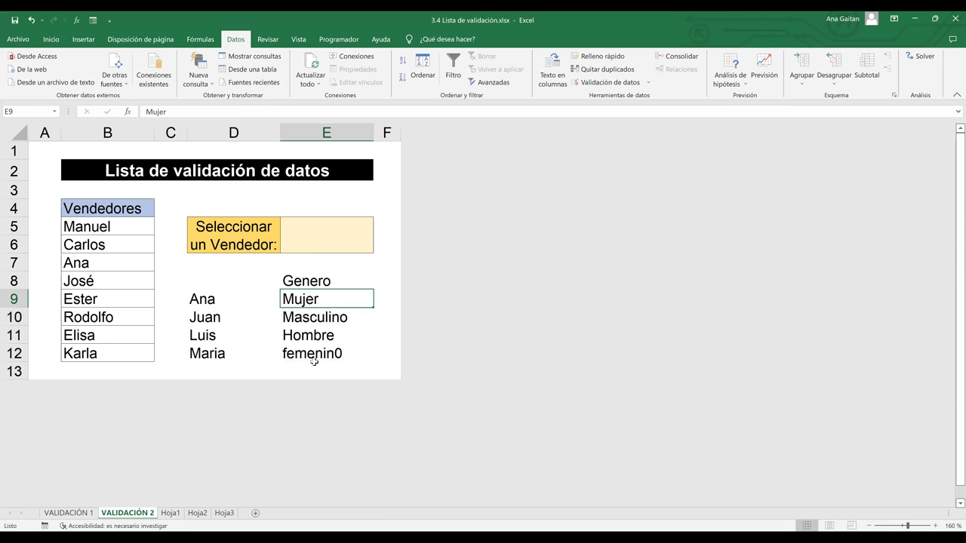
click(314, 363)
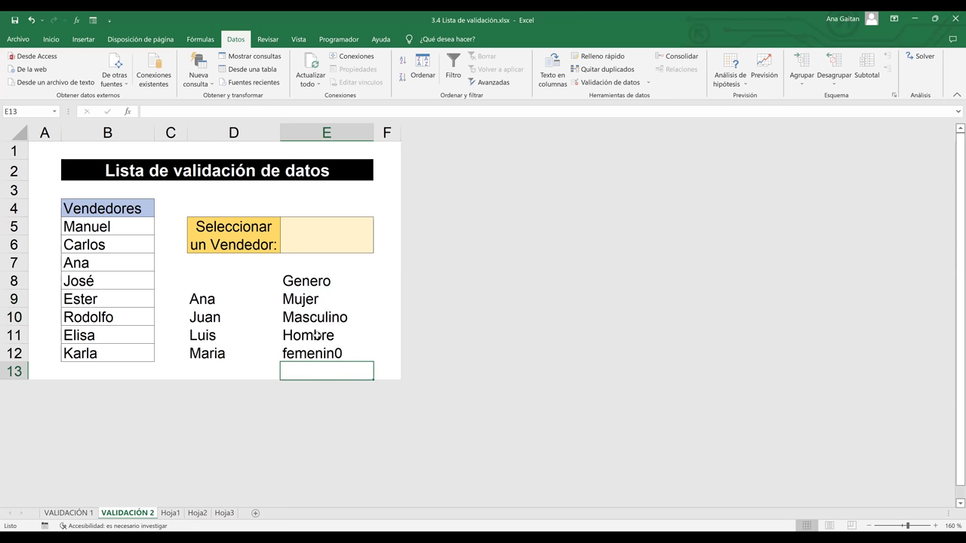
click(315, 335)
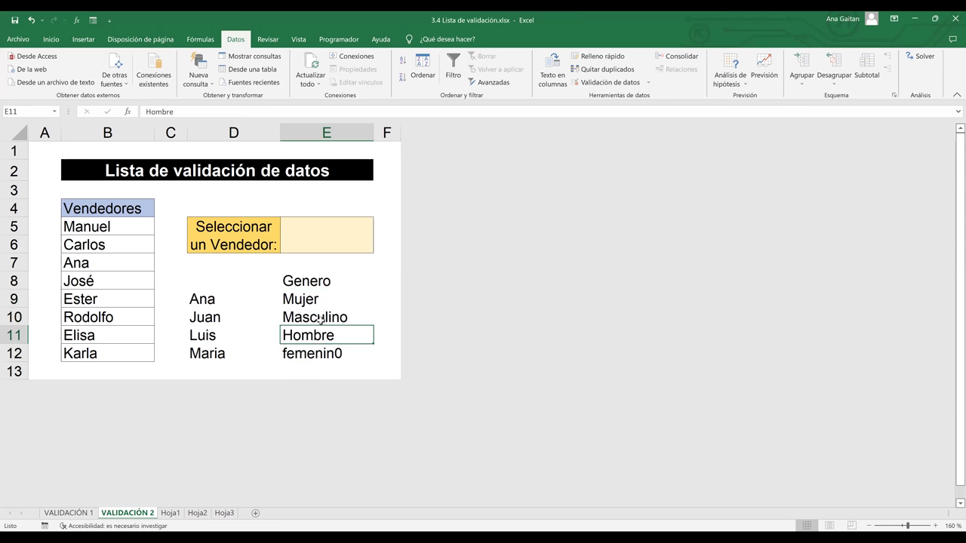
click(320, 318)
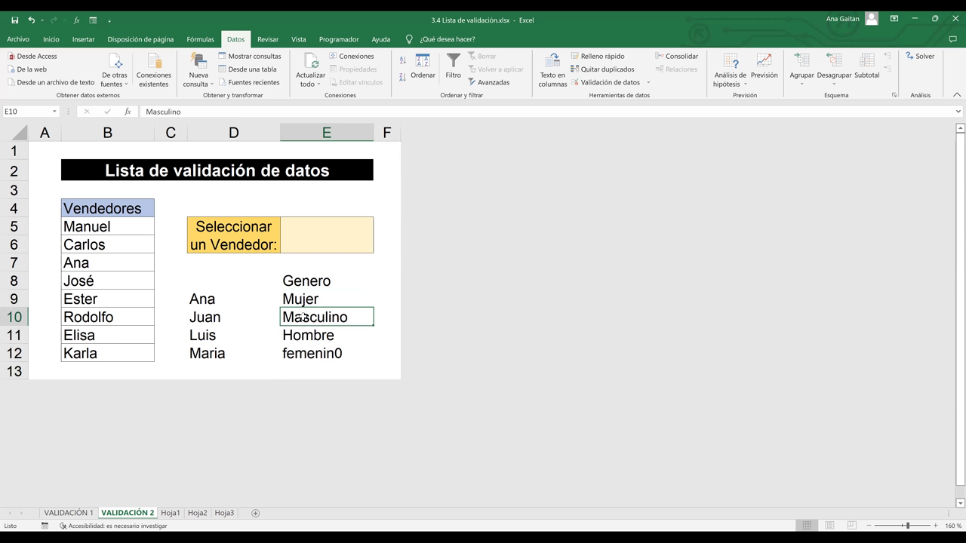
drag(306, 299, 305, 353)
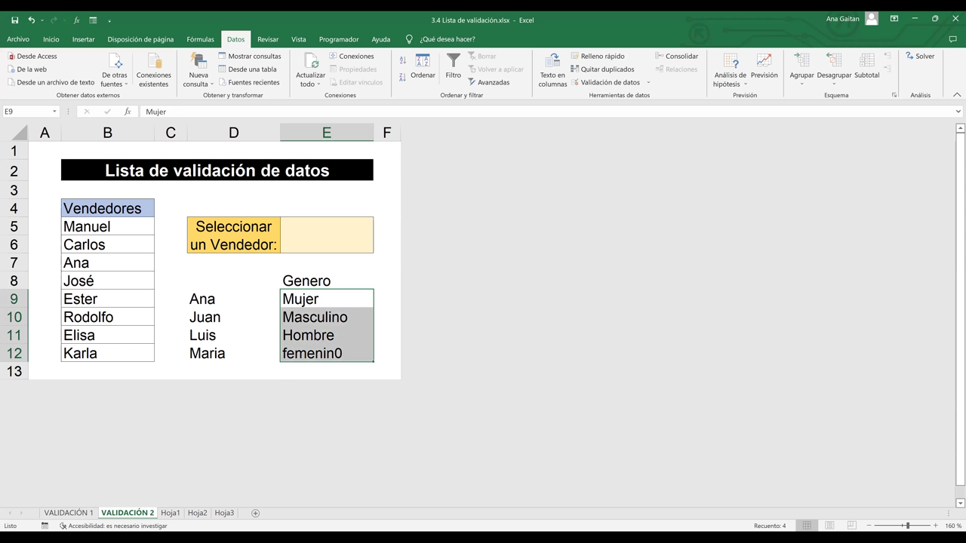
click(314, 317)
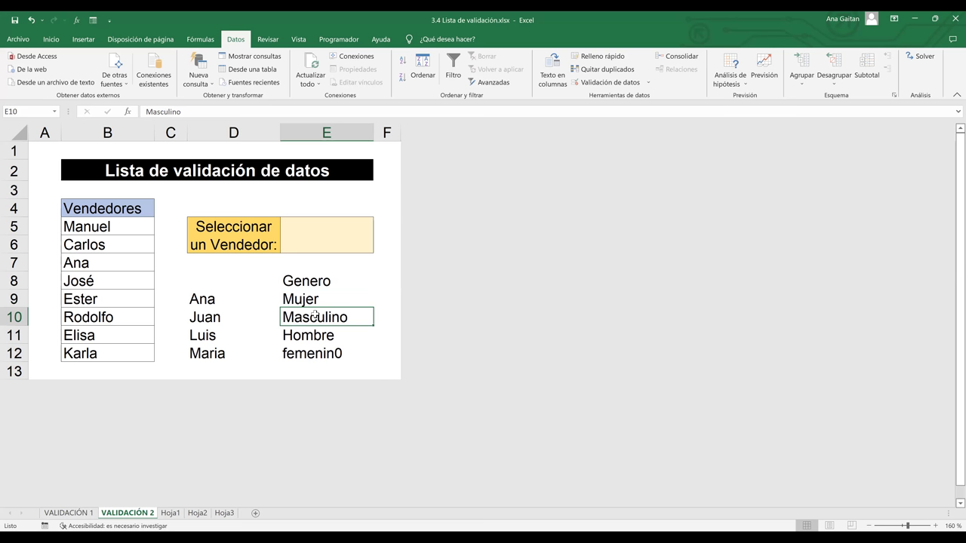
drag(197, 316, 199, 333)
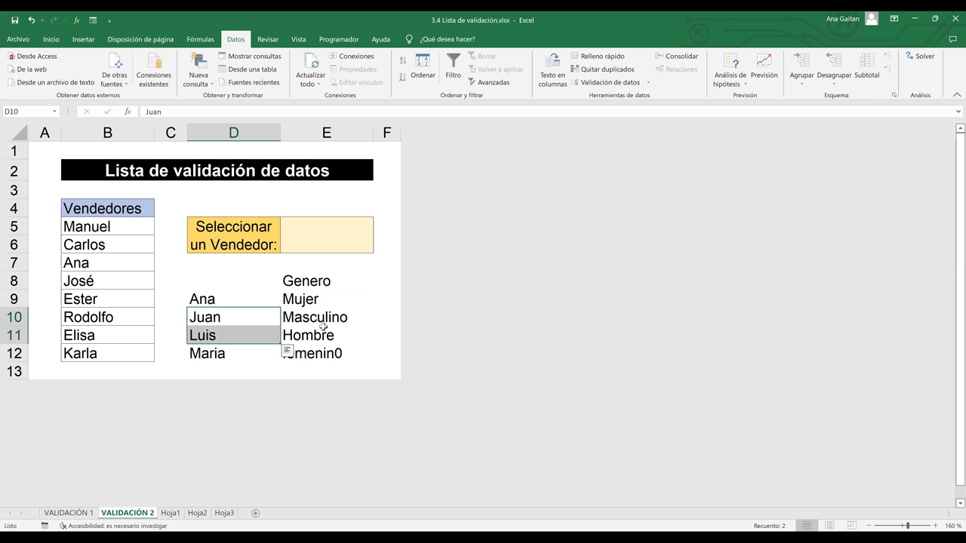
click(321, 318)
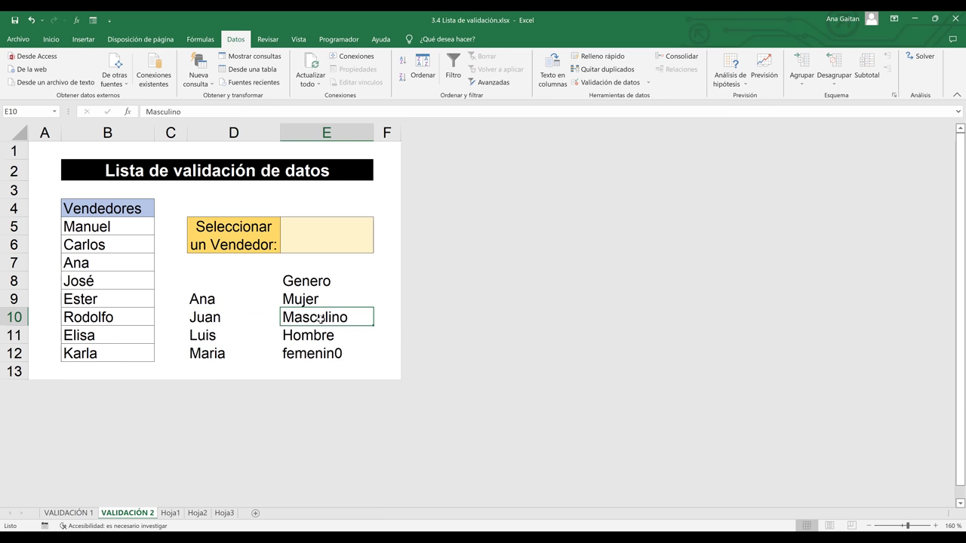
Clear all the manually entered genders from E9:E12
drag(317, 302, 312, 355)
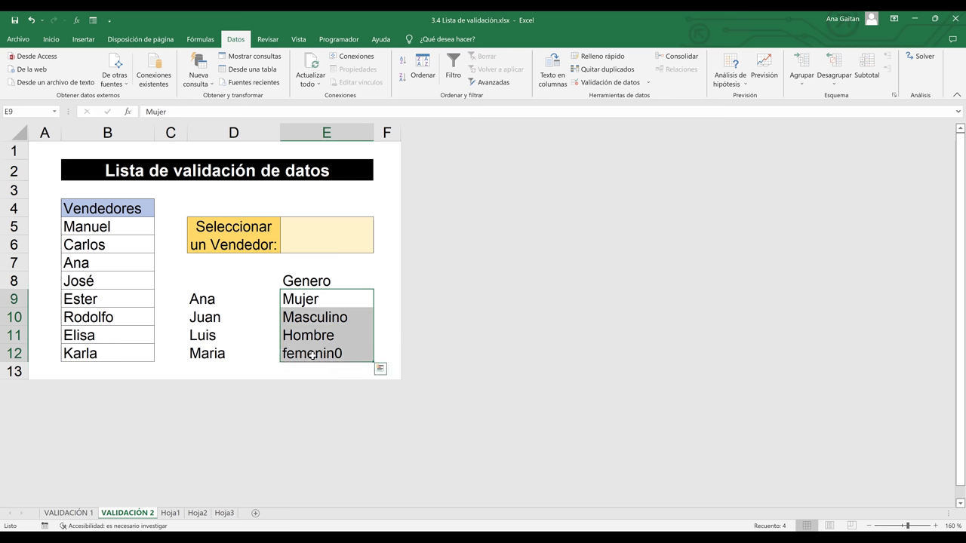
key(Delete)
click(325, 302)
Apply list data validation to E9:E12 with Femenino;Masculino as the source
drag(325, 301, 323, 354)
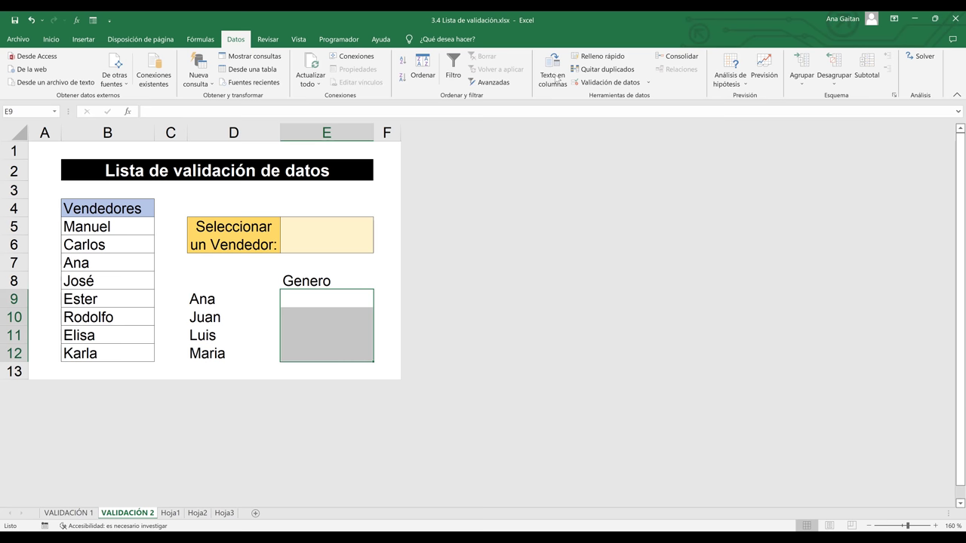
click(591, 85)
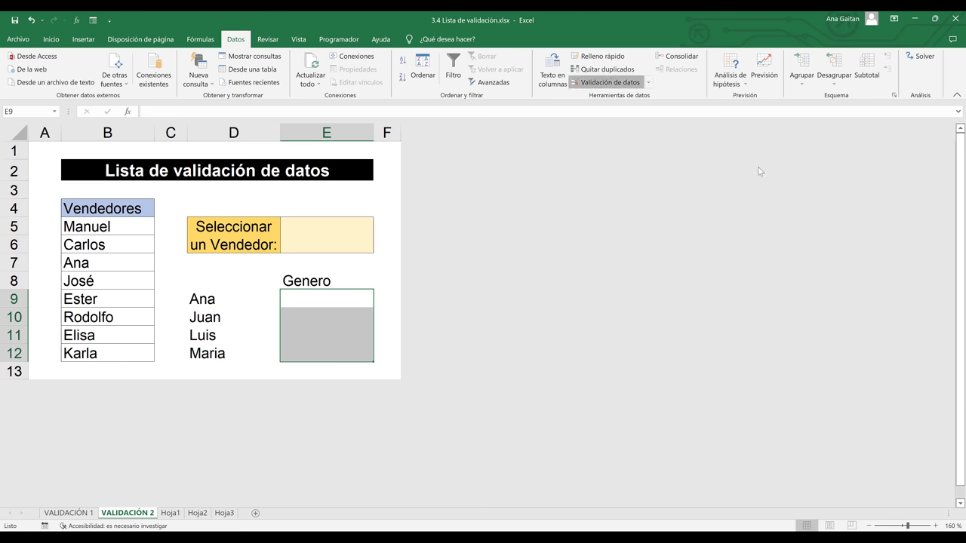
click(714, 186)
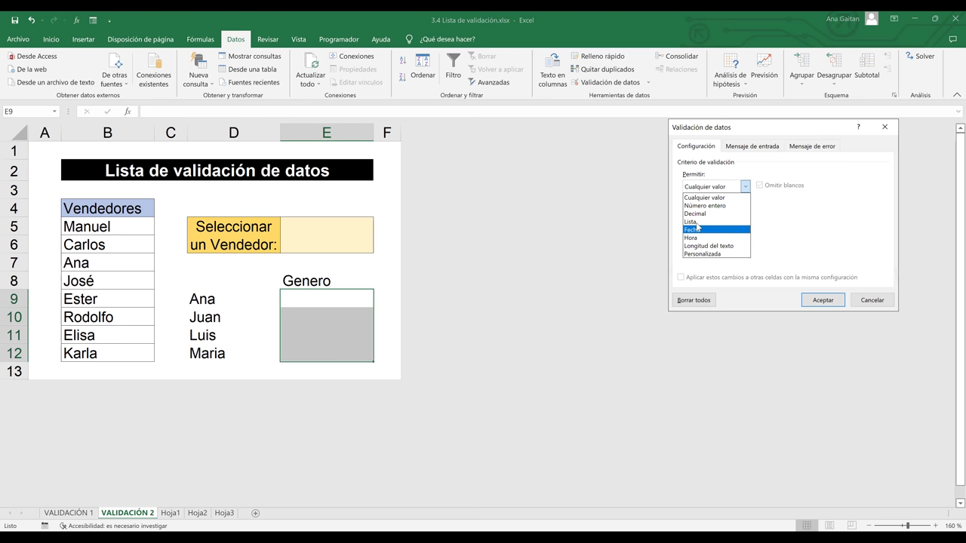
click(740, 231)
click(741, 234)
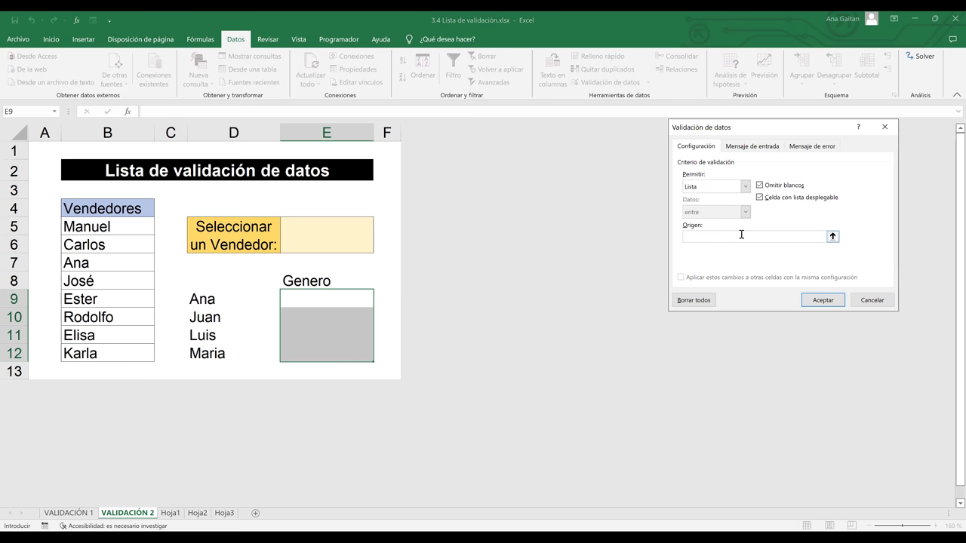
text(femenino)
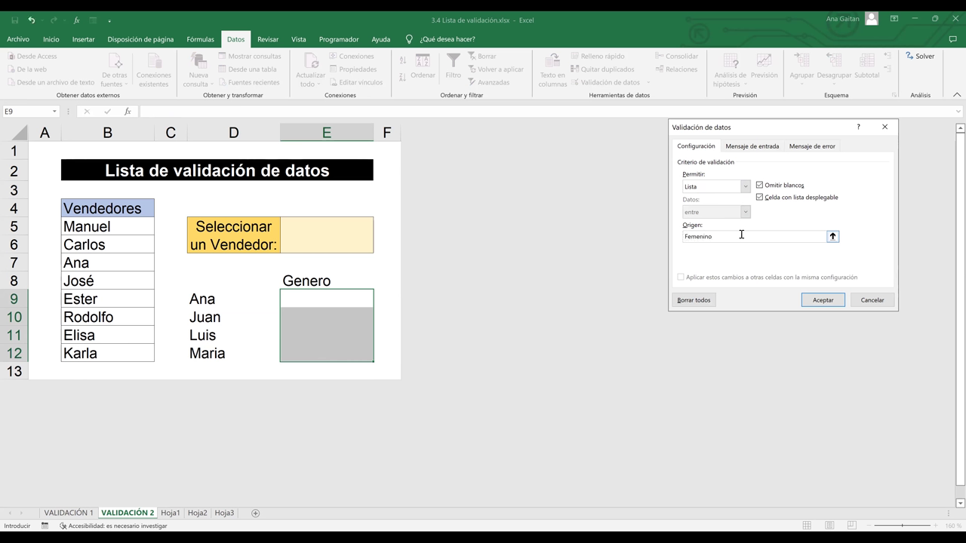
text(;Masculino)
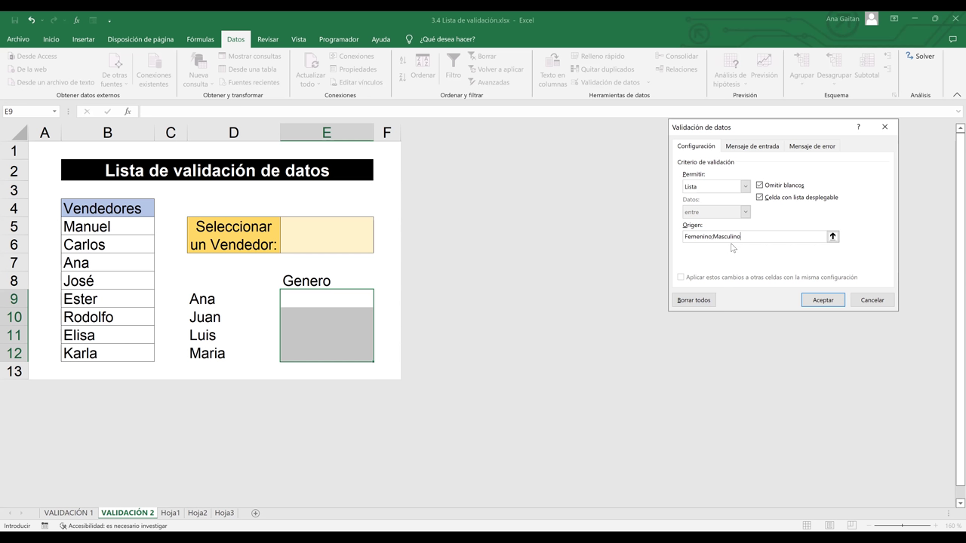
click(818, 302)
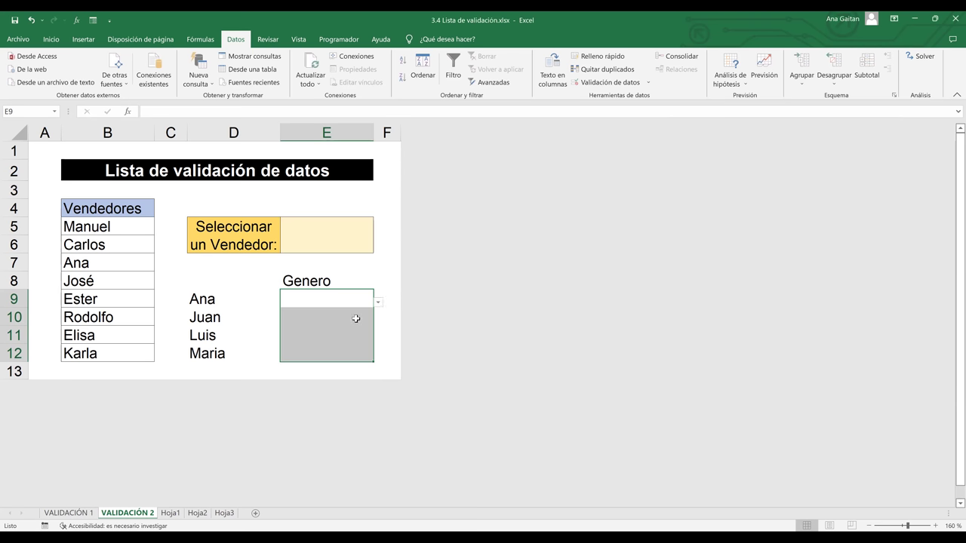
click(355, 320)
click(352, 341)
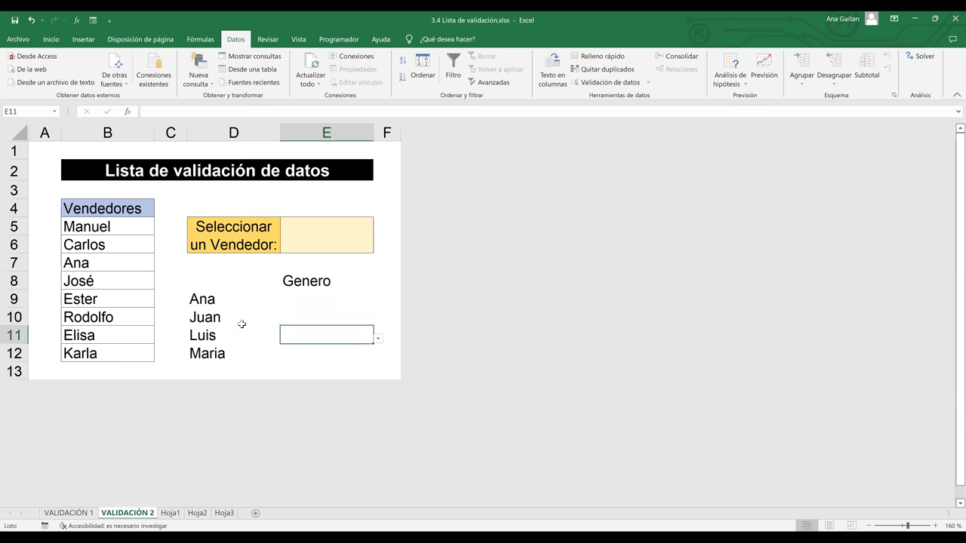
Apply all borders to the names and gender cells in D9:E12
click(204, 302)
shift+click(319, 351)
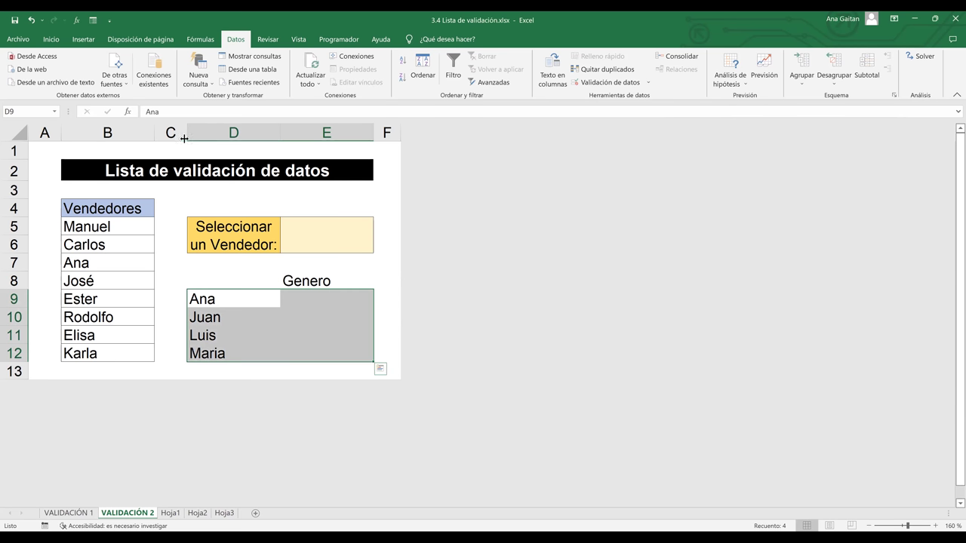
click(51, 40)
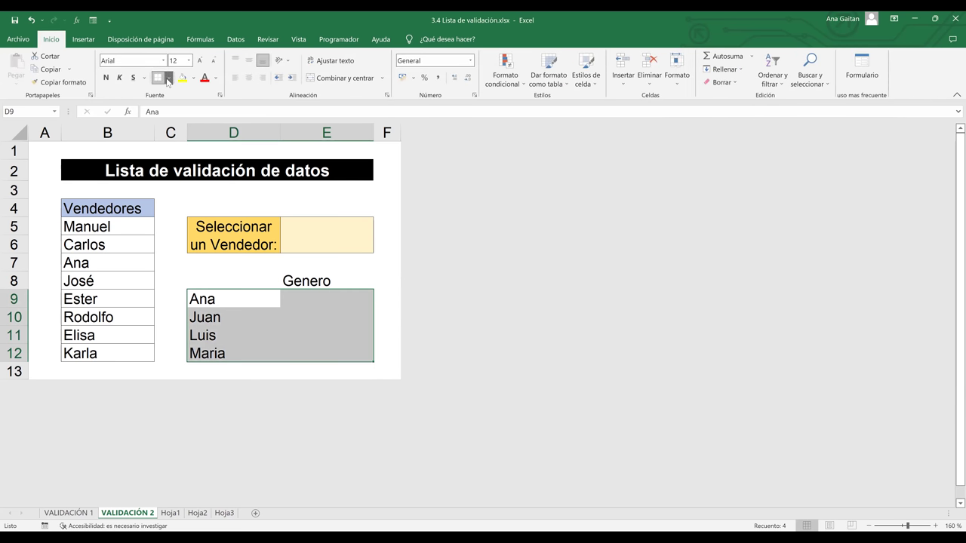
key(alt+o)
key(b)
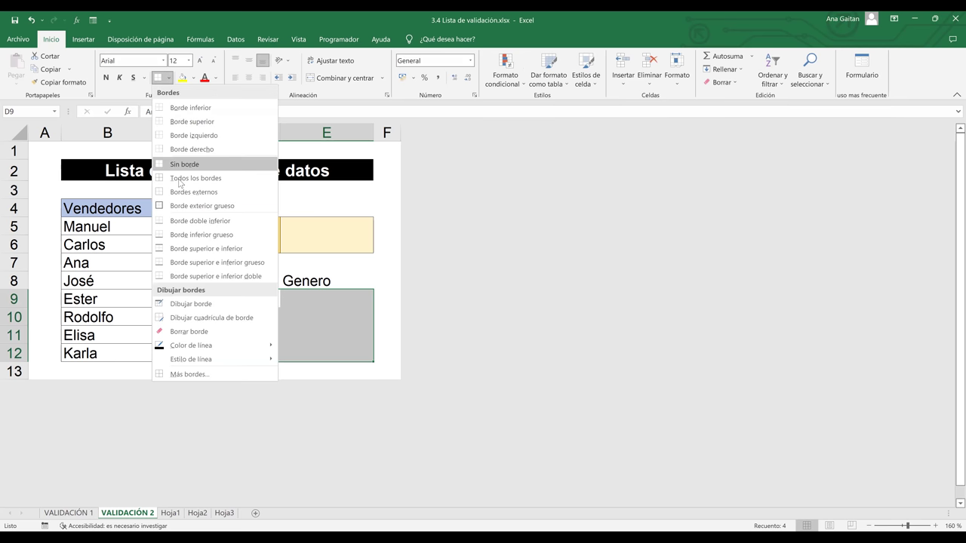
key(t)
Choose Femenino for E9 and Masculino for E10 from the validation list
click(352, 300)
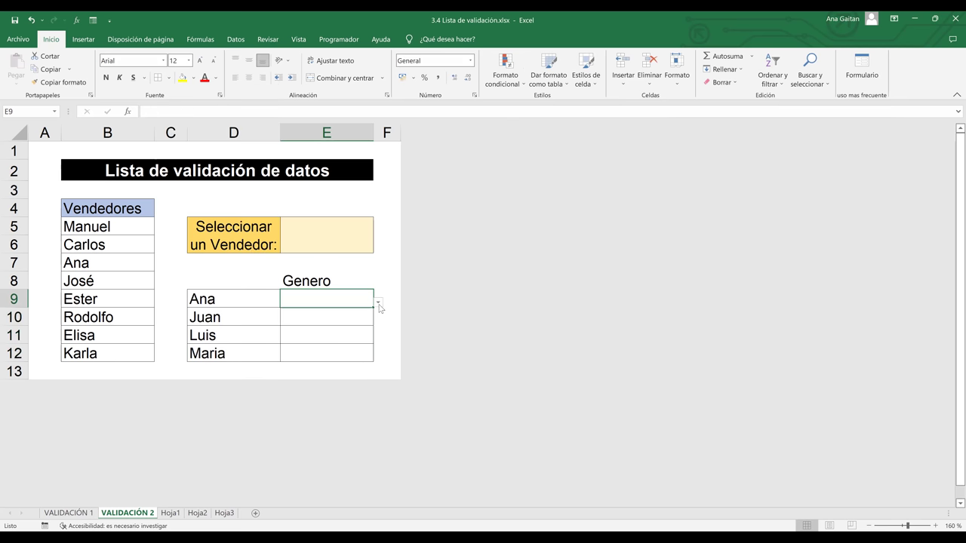
key(alt+Down)
click(351, 316)
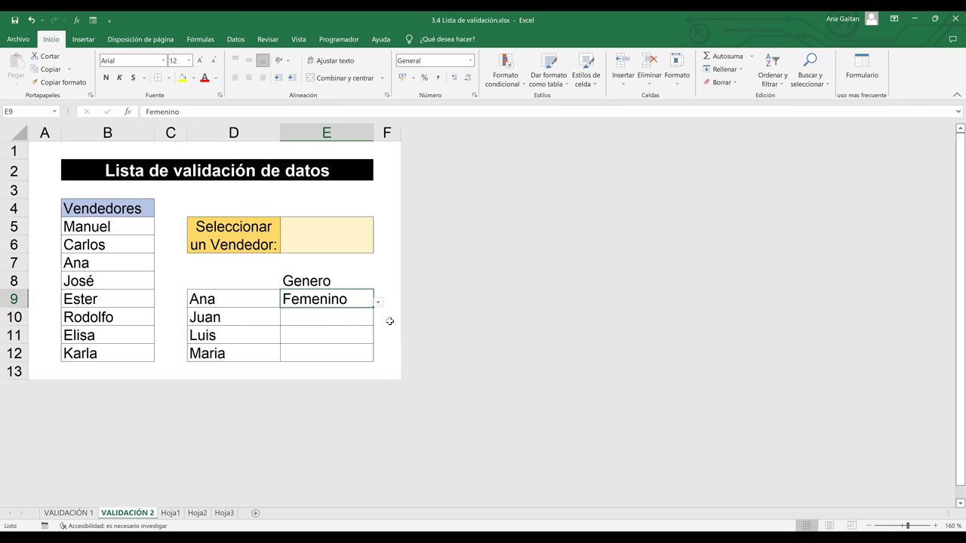
key(Return)
click(381, 323)
click(325, 343)
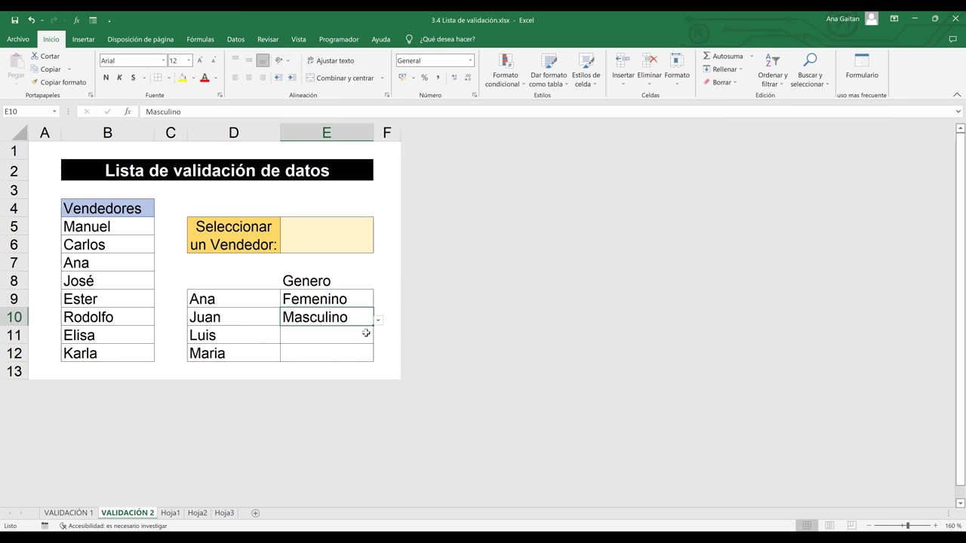
Choose Masculino for E11 and Femenino for E12 from the validation list
click(362, 334)
click(377, 339)
key(Escape)
click(359, 355)
click(378, 357)
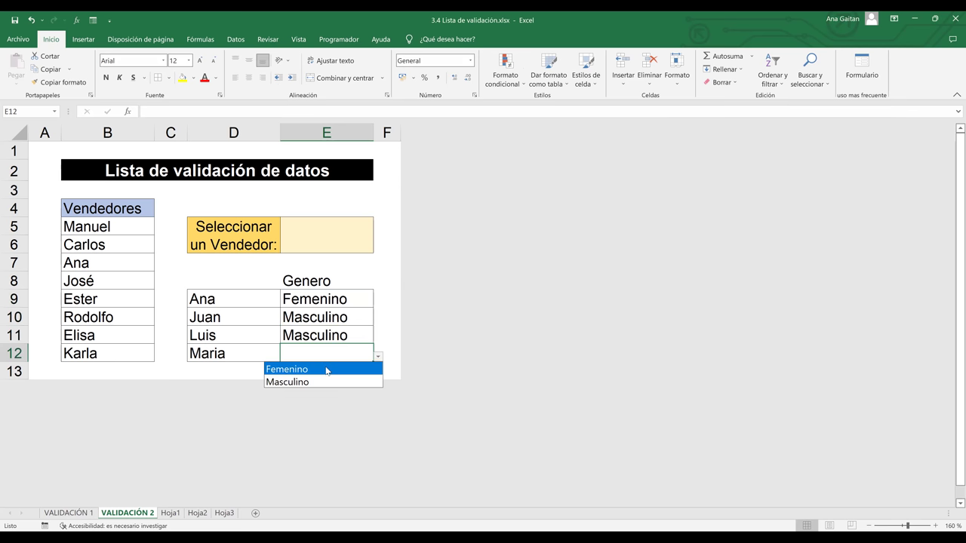
click(323, 368)
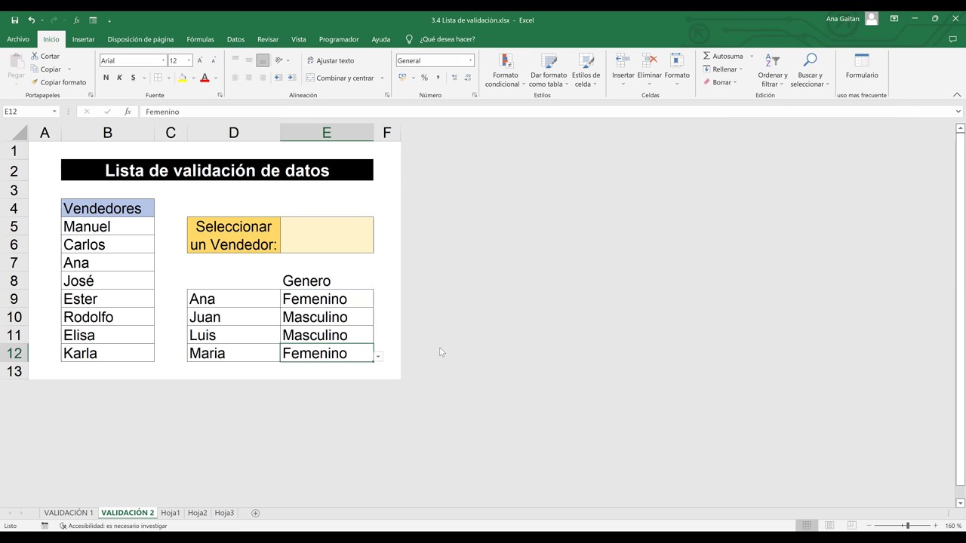
Review the gender entries in E9:E12 beside the names in column D, and select the seller input cell E5
click(302, 285)
drag(302, 302, 316, 352)
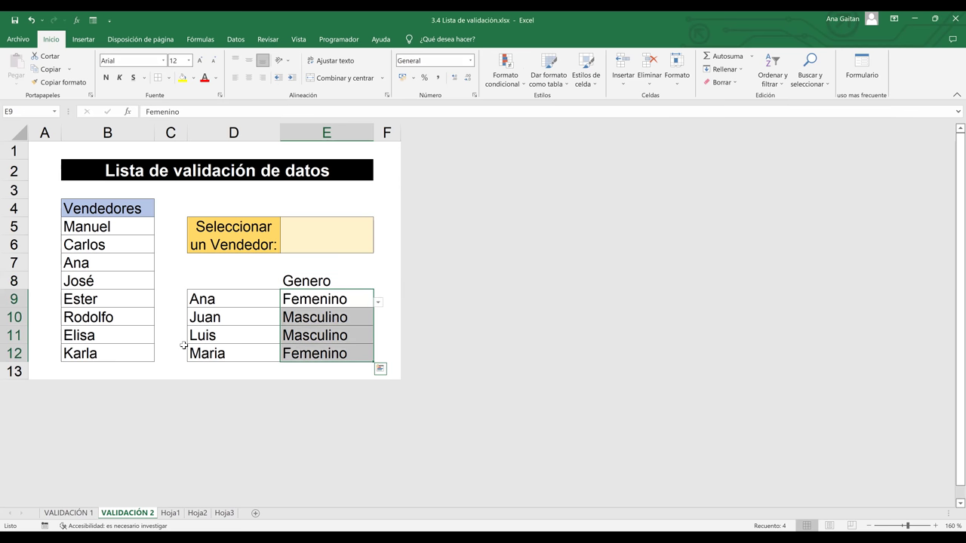
click(232, 323)
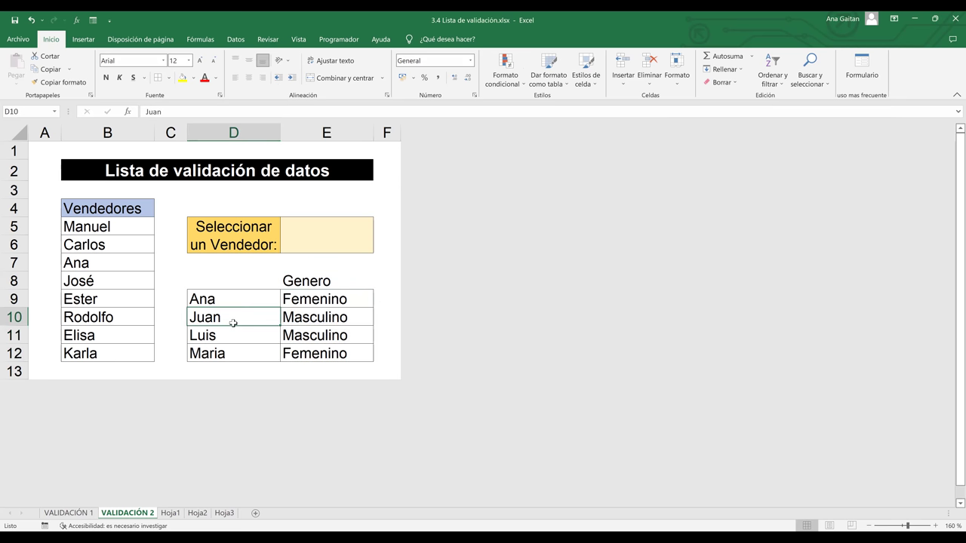
click(339, 246)
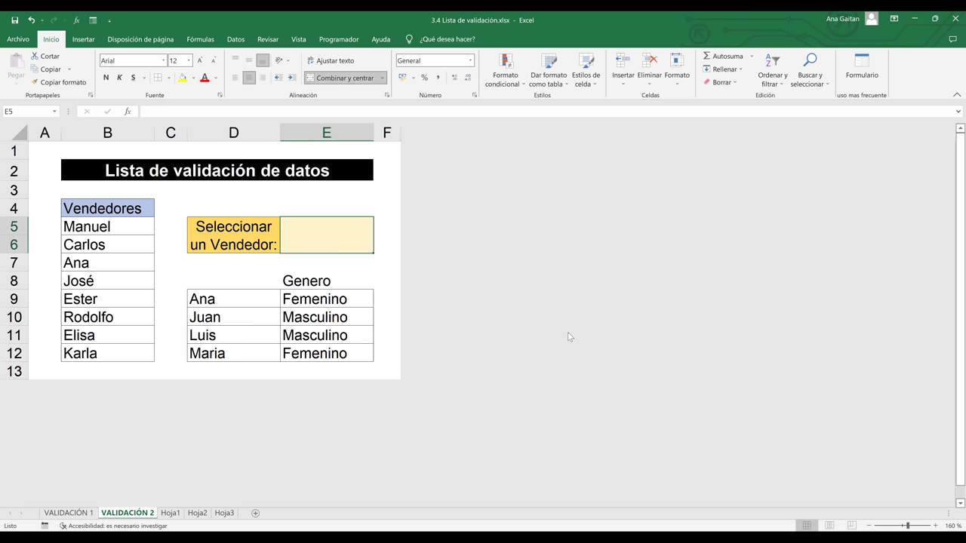